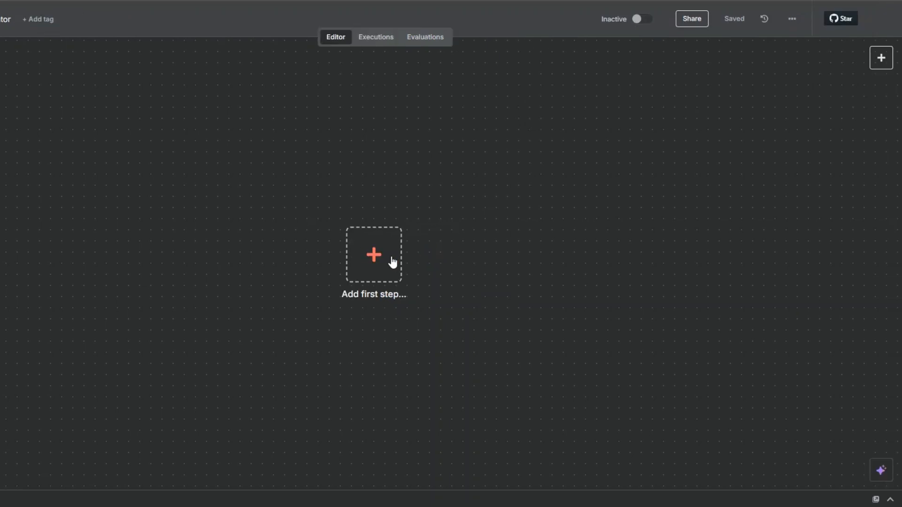
Step: Add an On form submission trigger to the empty workflow and title its form "AI Blog Post Generator"
left_click(393, 262)
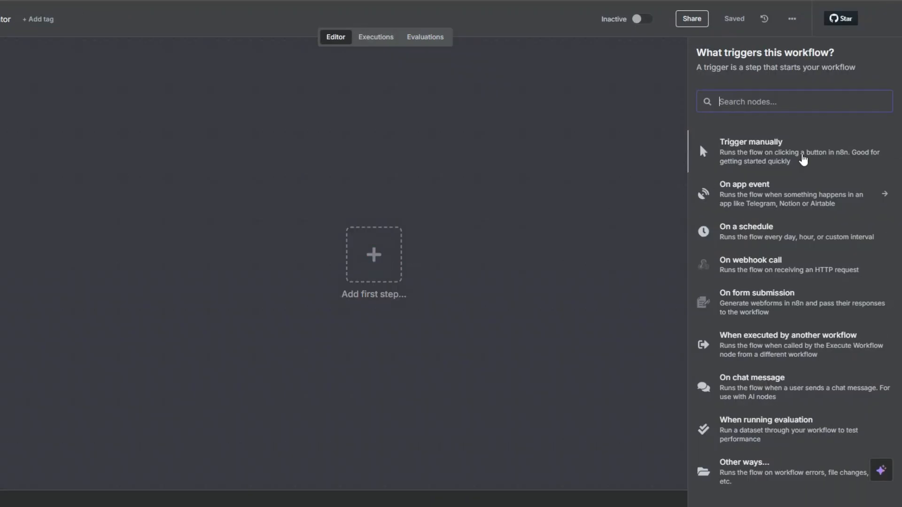
left_click(737, 295)
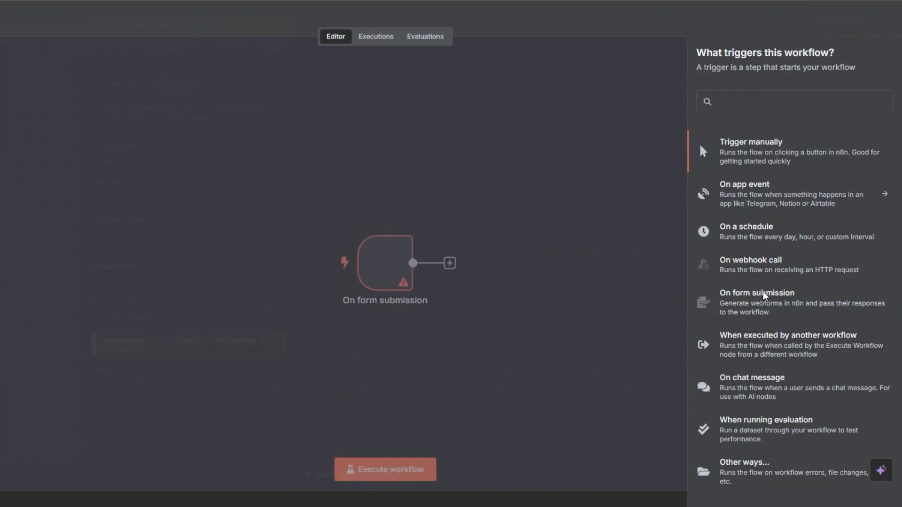
left_click(133, 209)
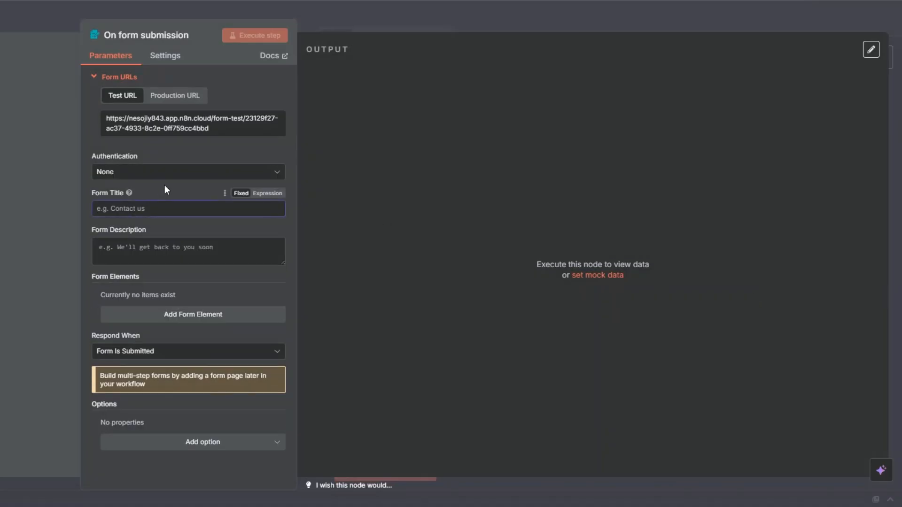
key("Tab")
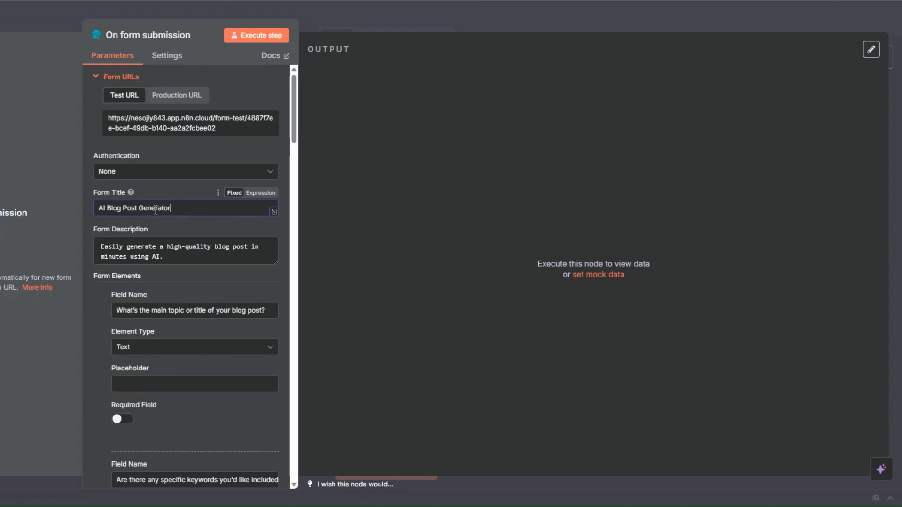
Step: Review the form's title, description and full list of form elements in the trigger's parameters
scroll(176, 208, "down", 1)
left_click(176, 205)
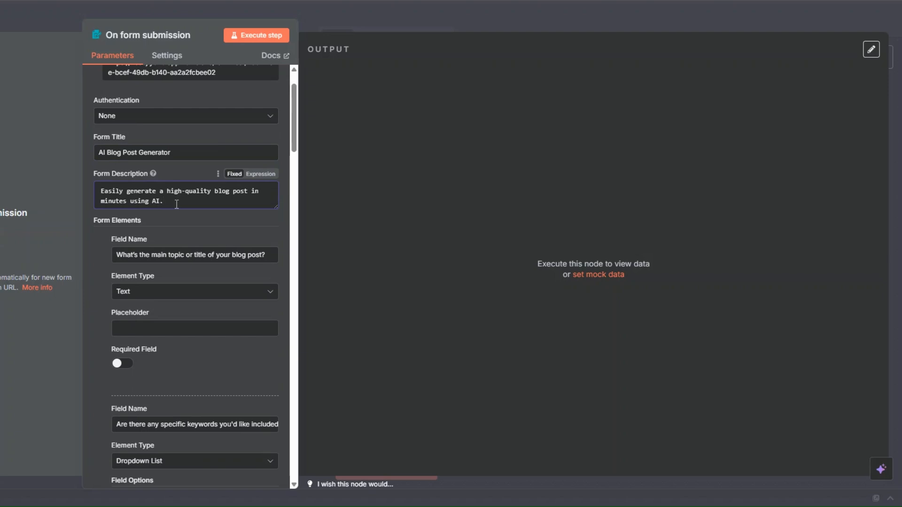
scroll(176, 205, "down", 12)
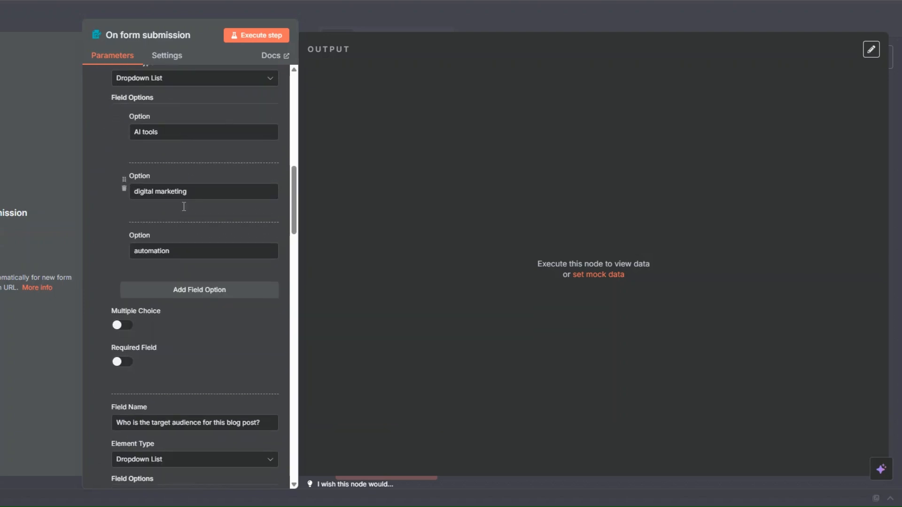
scroll(183, 210, "down", 18)
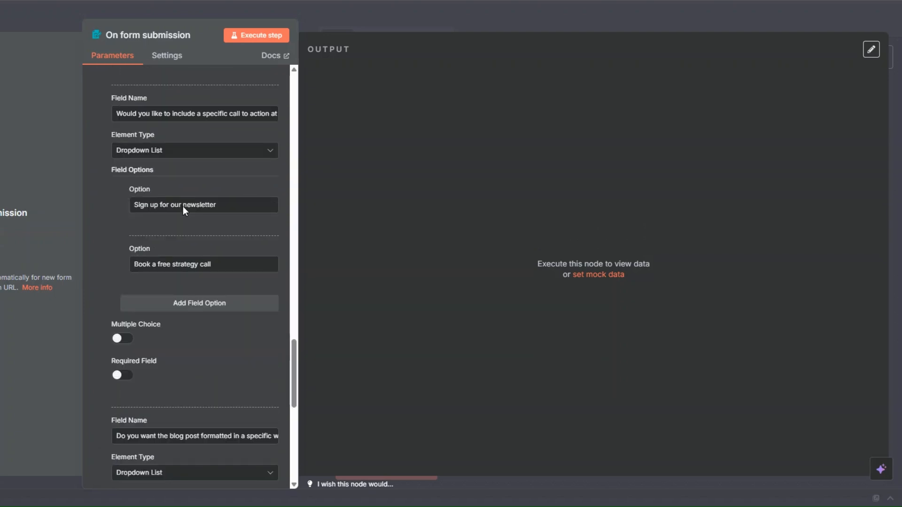
scroll(183, 211, "down", 5)
scroll(183, 211, "up", 15)
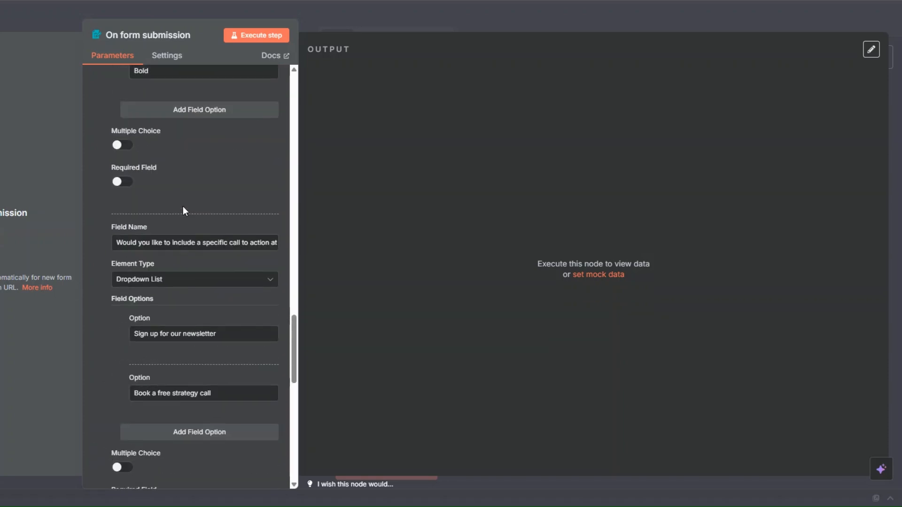
scroll(183, 210, "up", 10)
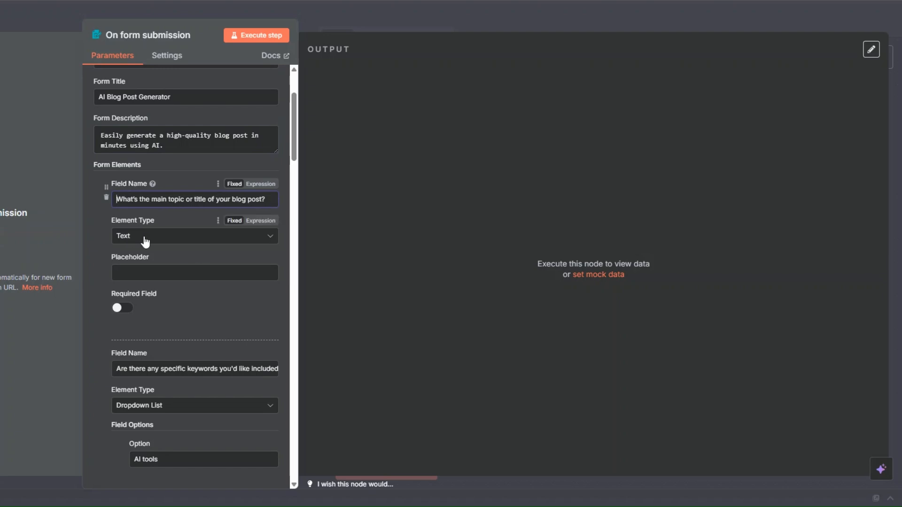
Step: Examine the form's main topic question and the SEO keywords dropdown with its options
scroll(156, 242, "down", 4)
left_click(120, 205)
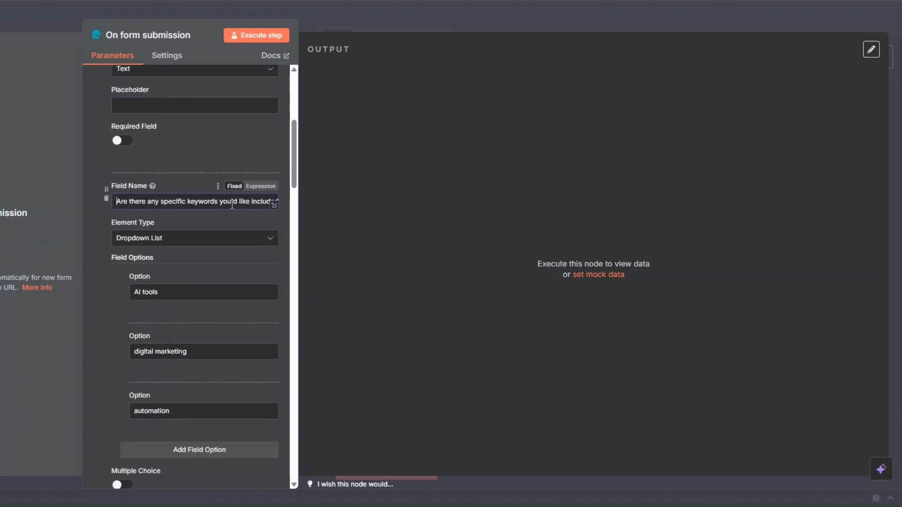
scroll(233, 204, "down", 3)
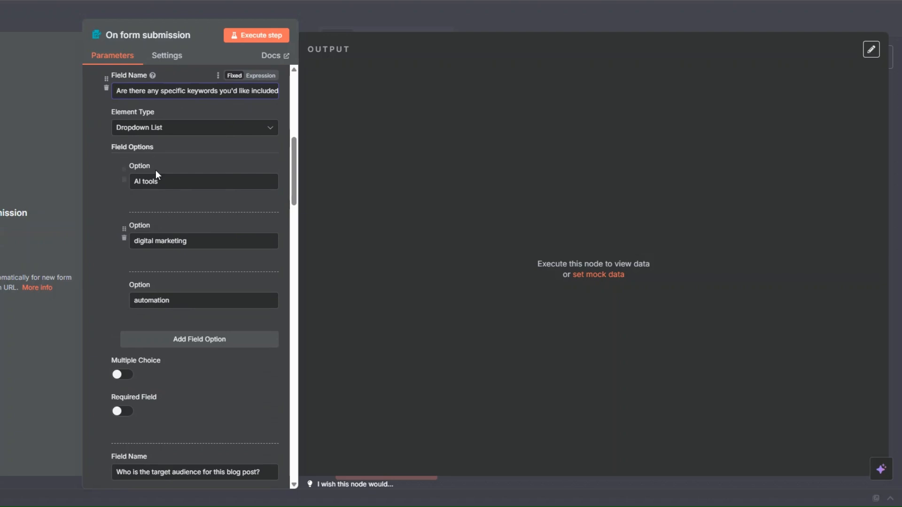
left_click(166, 181)
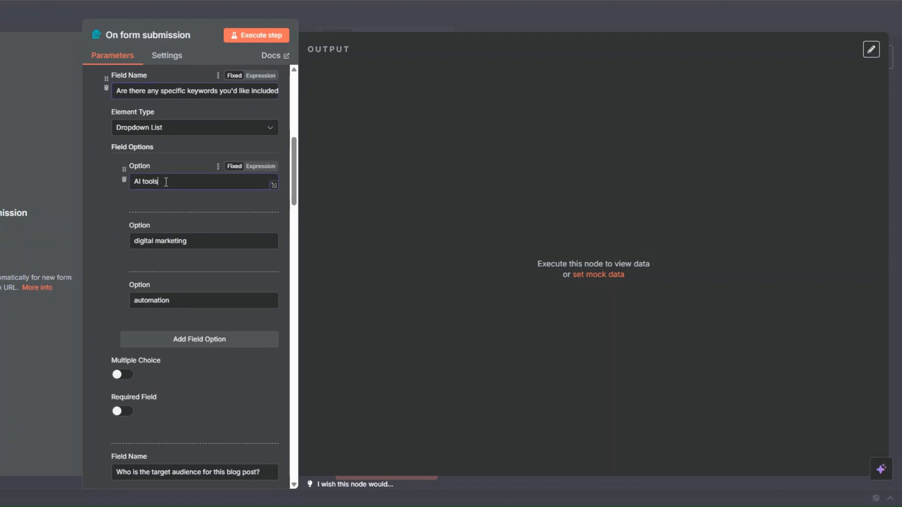
left_click(198, 241)
left_click(196, 303)
scroll(179, 230, "down", 1)
Step: Examine the target audience dropdown question and its options
scroll(179, 226, "down", 8)
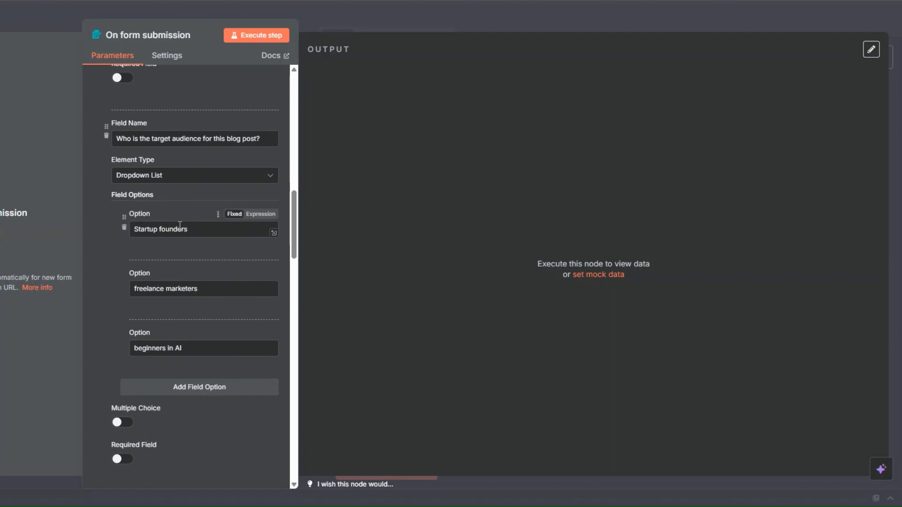
scroll(209, 145, "down", 3)
left_click(204, 119)
left_click(204, 182)
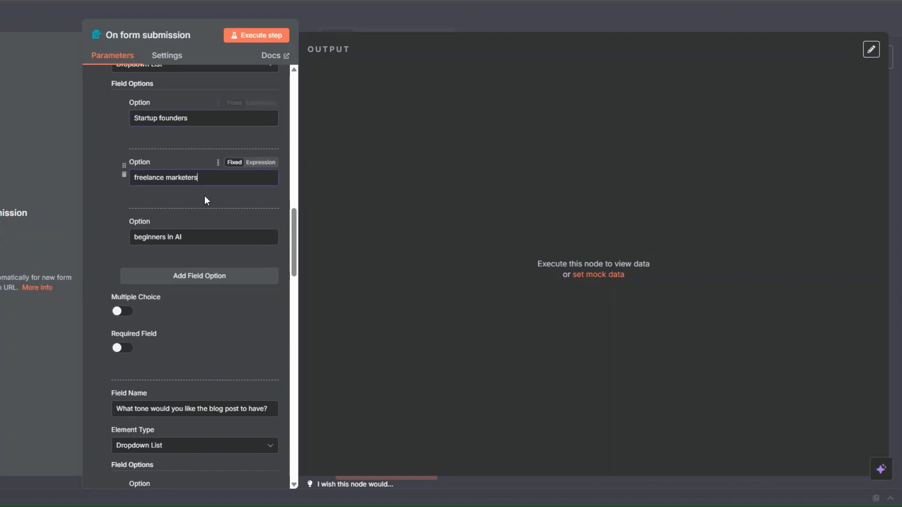
Step: Examine the question about the blog post's tone and its dropdown options
scroll(196, 170, "down", 6)
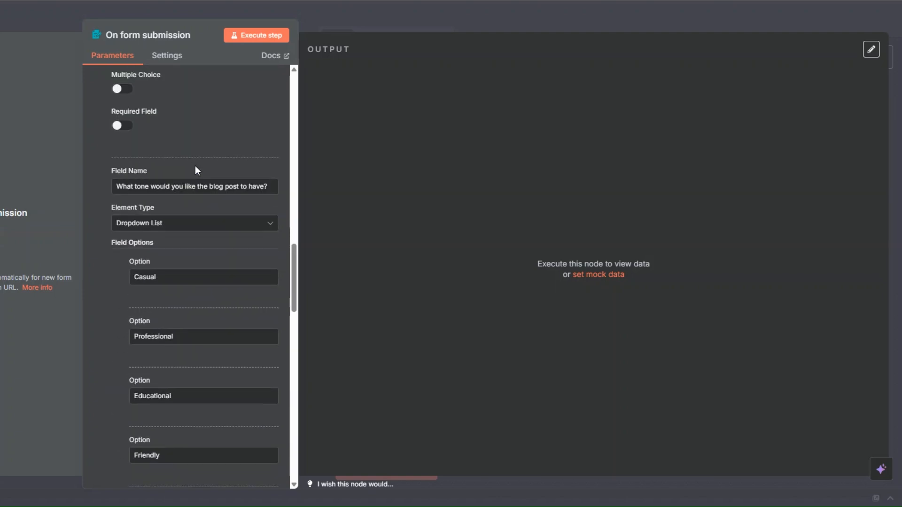
scroll(196, 170, "up", 2)
scroll(196, 170, "down", 3)
left_click_drag(137, 132, 221, 135)
left_click(237, 132)
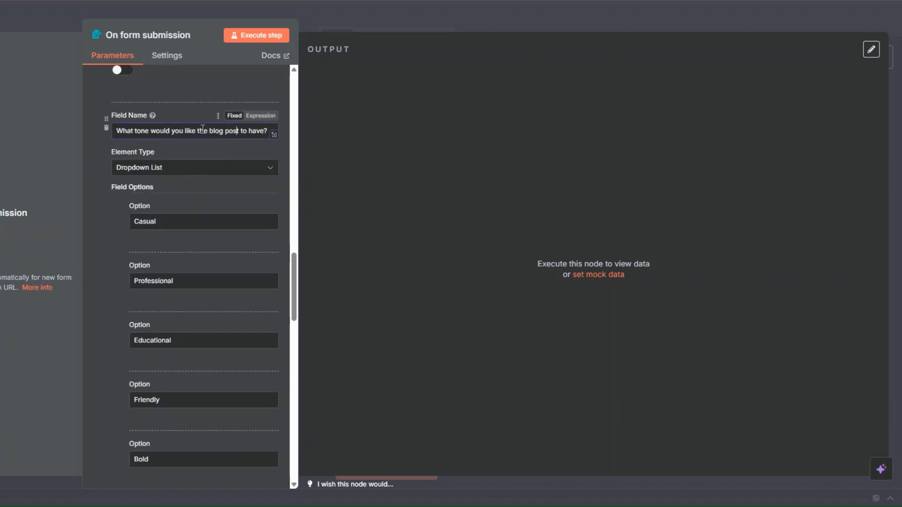
scroll(202, 131, "down", 2)
scroll(184, 118, "down", 2)
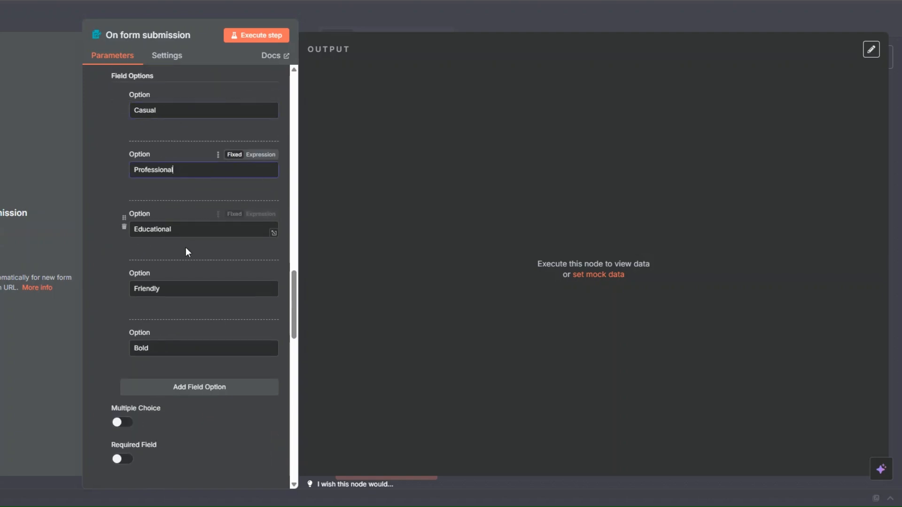
left_click(195, 289)
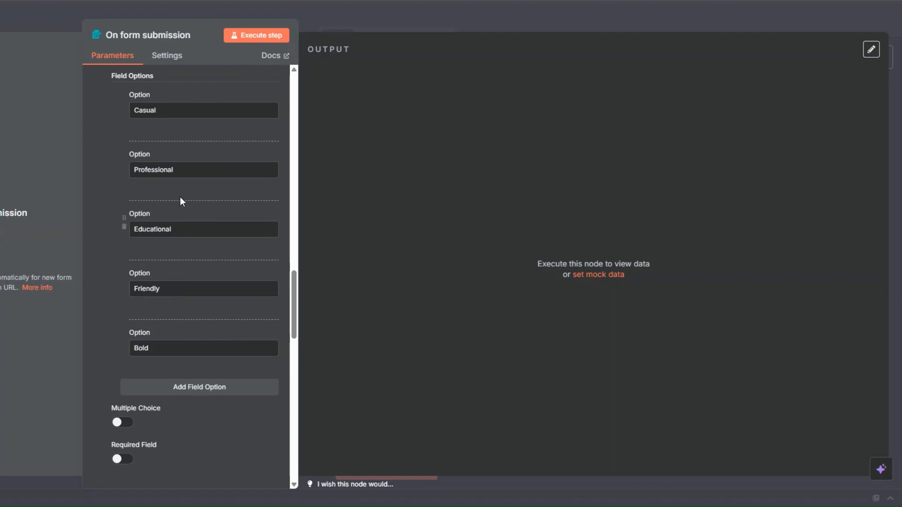
Step: Examine the call to action question and its dropdown options
scroll(178, 191, "down", 3)
scroll(179, 190, "down", 8)
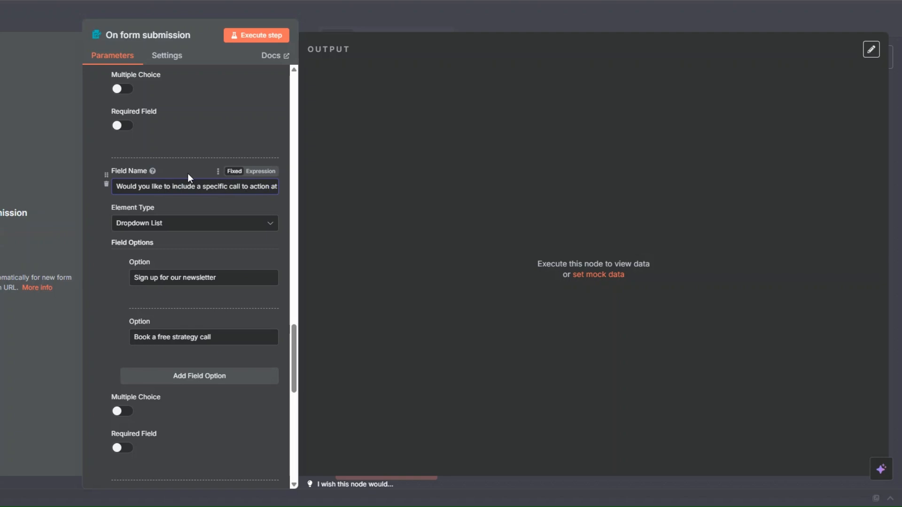
scroll(178, 174, "down", 2)
left_click(226, 222)
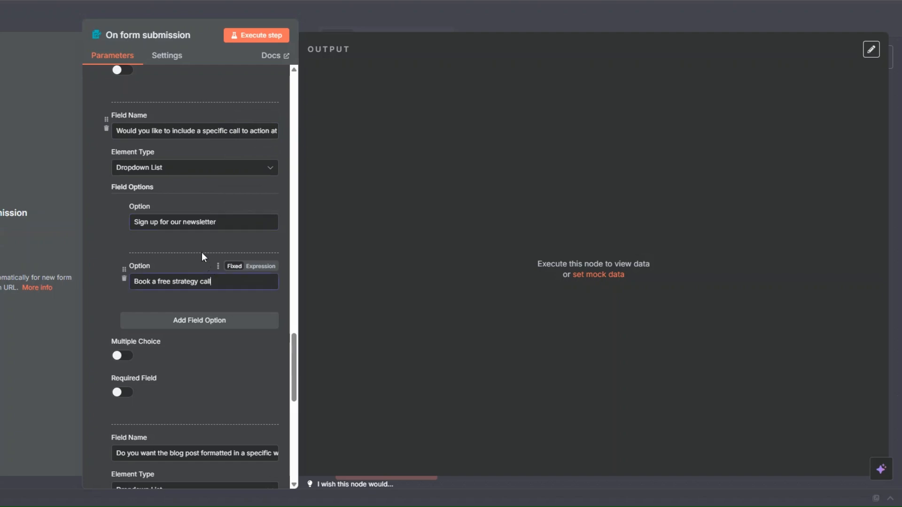
left_click(225, 282)
Step: Examine the question about blog post formatting and its dropdown options
scroll(204, 241, "down", 10)
left_click_drag(119, 120, 202, 121)
left_click(203, 121)
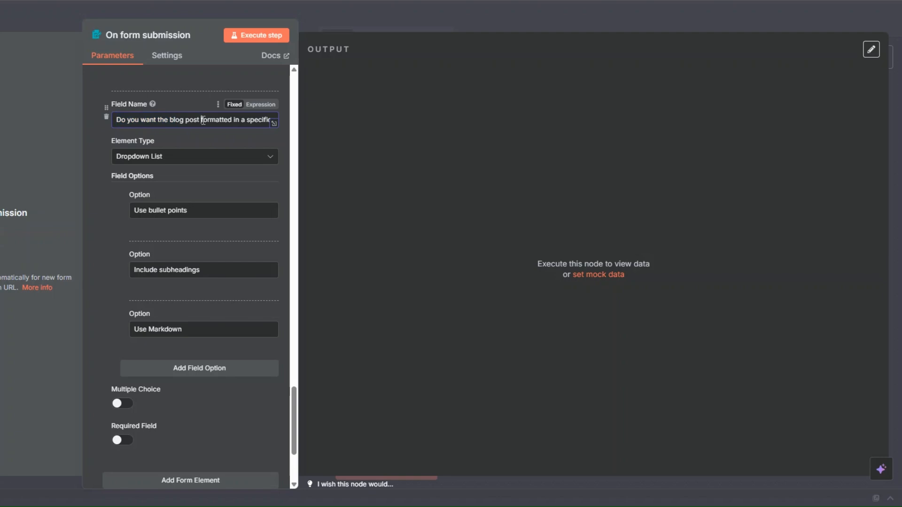
left_click(206, 329)
left_click(201, 270)
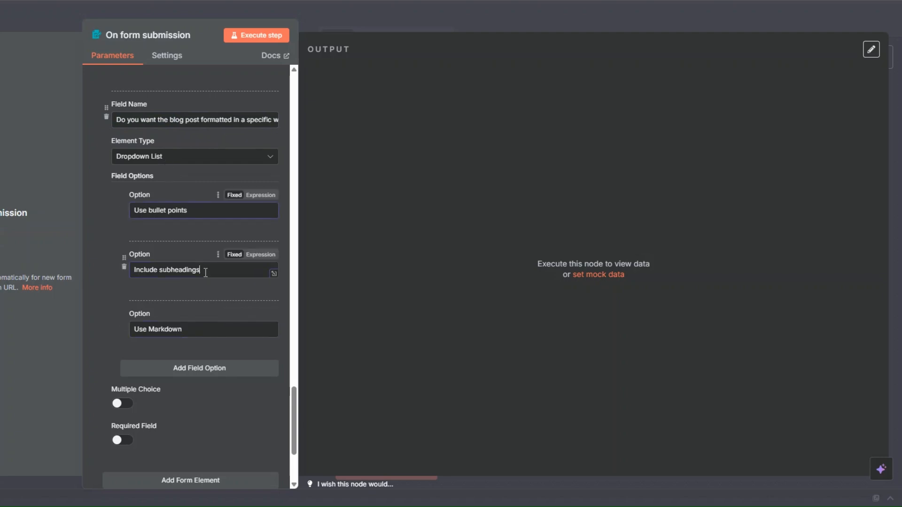
left_click(203, 331)
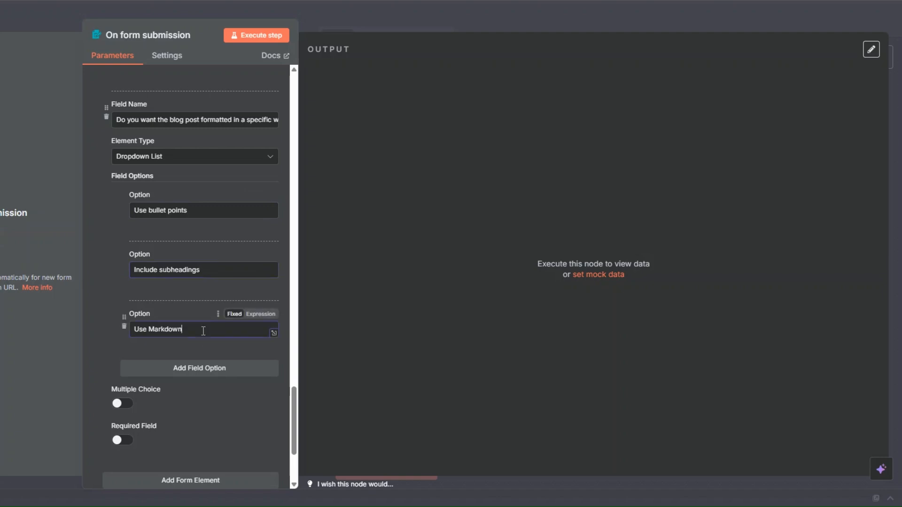
Step: Execute the form trigger and fill its test form with the topic "How AI is Changing Digital Marketing" and the SEO keyword option "AI tools"
scroll(203, 331, "up", 15)
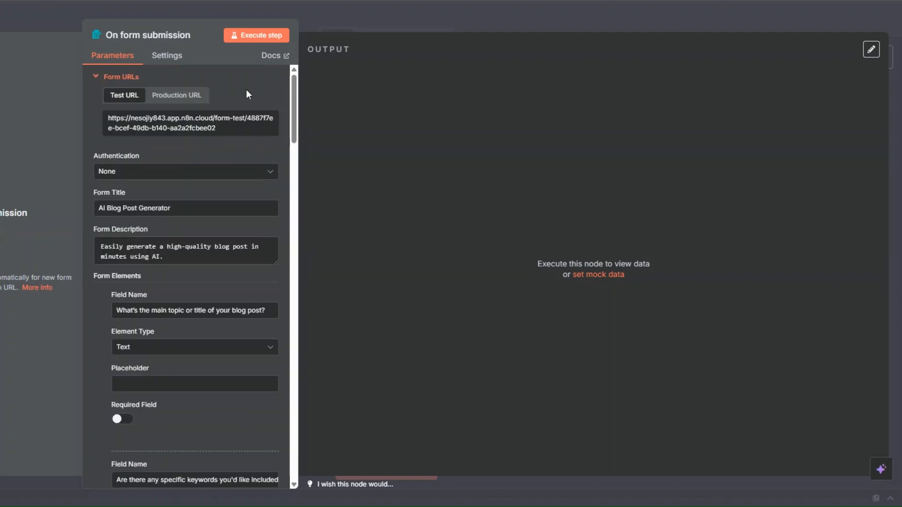
left_click(253, 36)
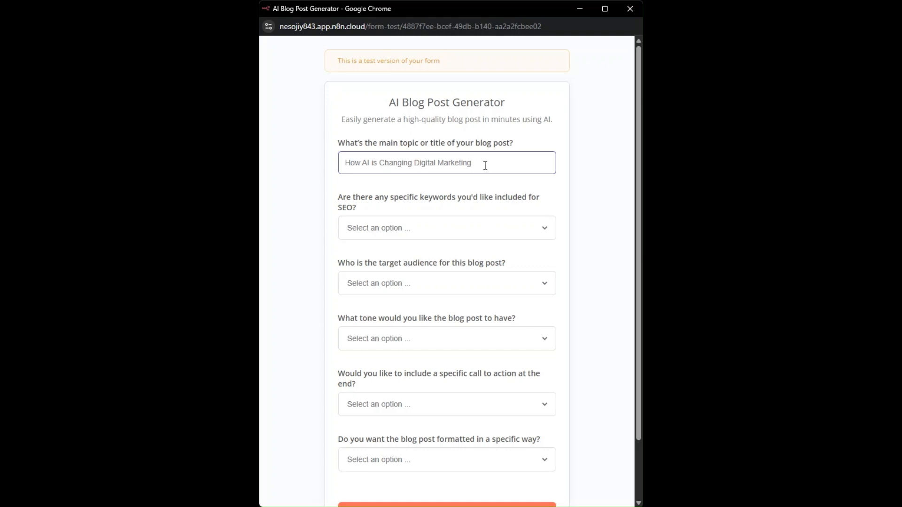
left_click(424, 232)
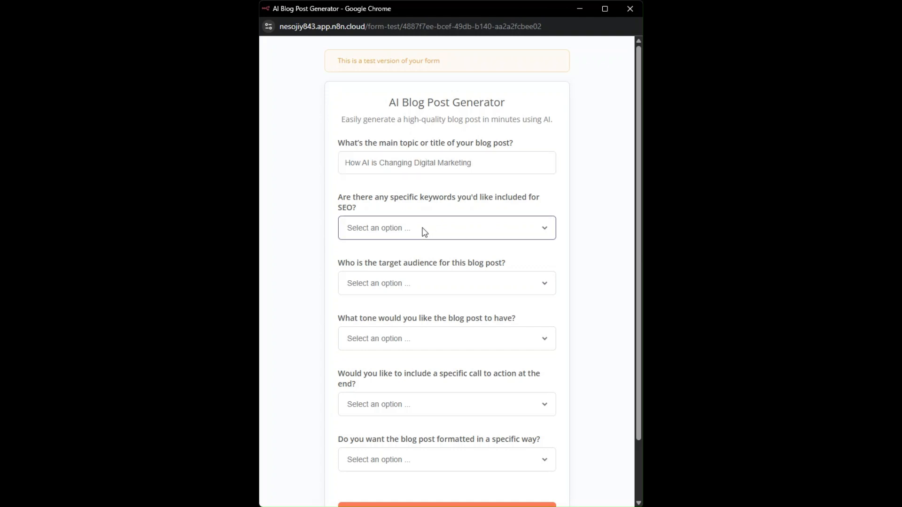
left_click(413, 262)
left_click(413, 263)
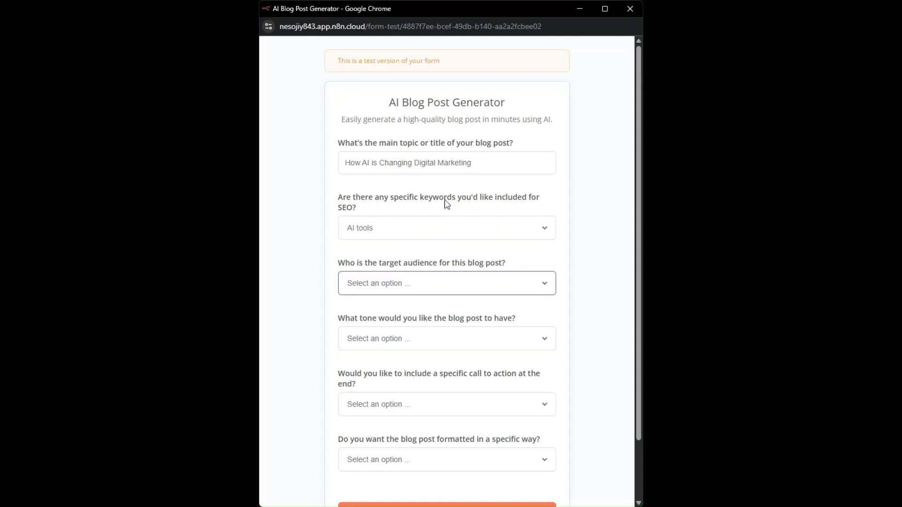
Step: Set the test form's target audience to "beginners in AI" and the tone to "Professional"
scroll(408, 285, "down", 2)
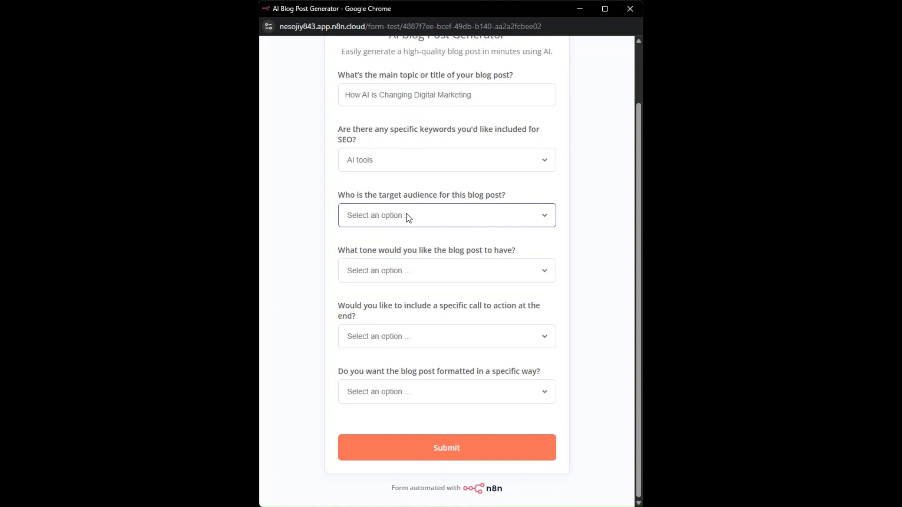
left_click(405, 281)
left_click(404, 274)
left_click(396, 322)
Step: Submit the test form with the call to action "Sign up for our newsletter" and the formatting option "Use bullet points"
left_click(389, 334)
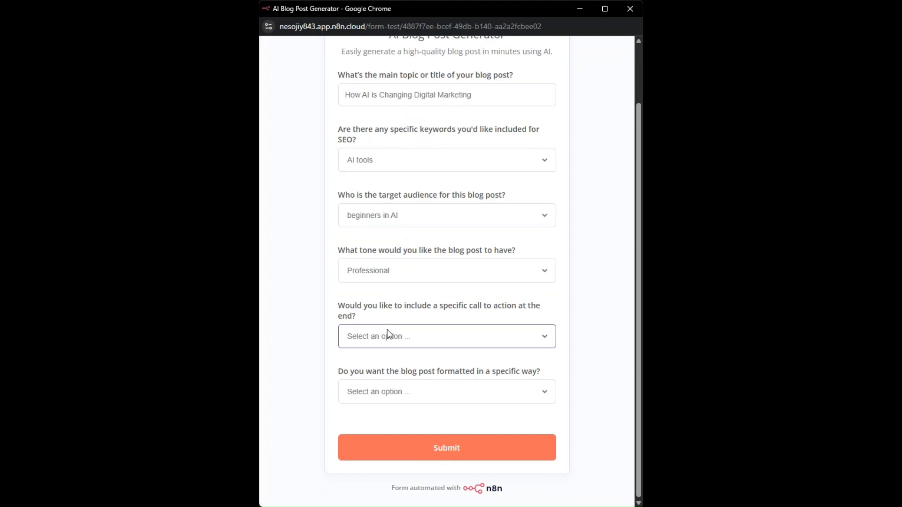
left_click(396, 371)
left_click(420, 399)
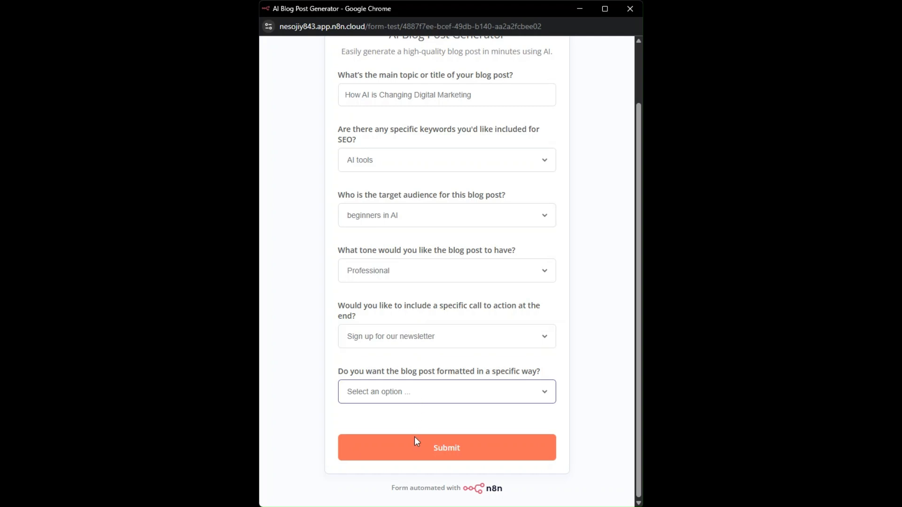
left_click(407, 424)
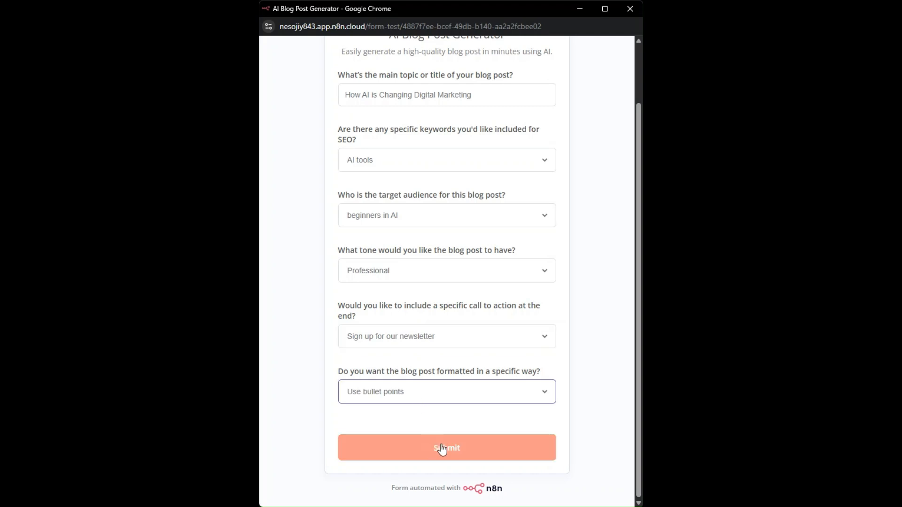
left_click(447, 448)
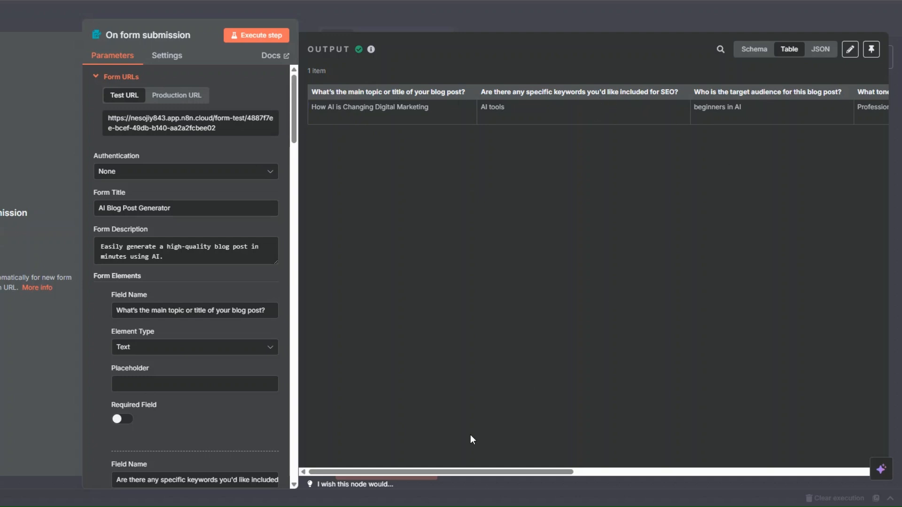
Step: Review all the submitted answers across the trigger's output table and return to the canvas
scroll(465, 472, "right", 10)
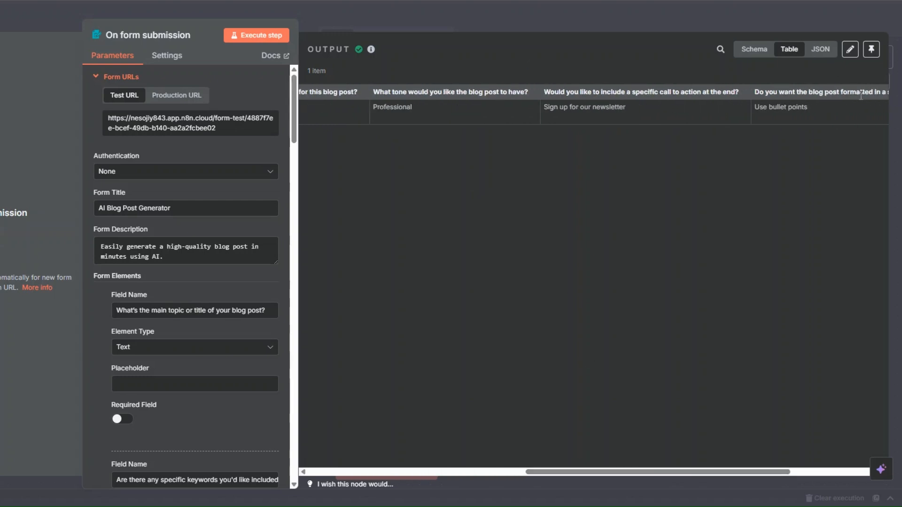
left_click_drag(597, 471, 327, 459)
key("Escape")
Step: Pin the On form submission trigger's output data and save the workflow
right_click(168, 247)
left_click(184, 328)
left_click_drag(172, 280, 83, 280)
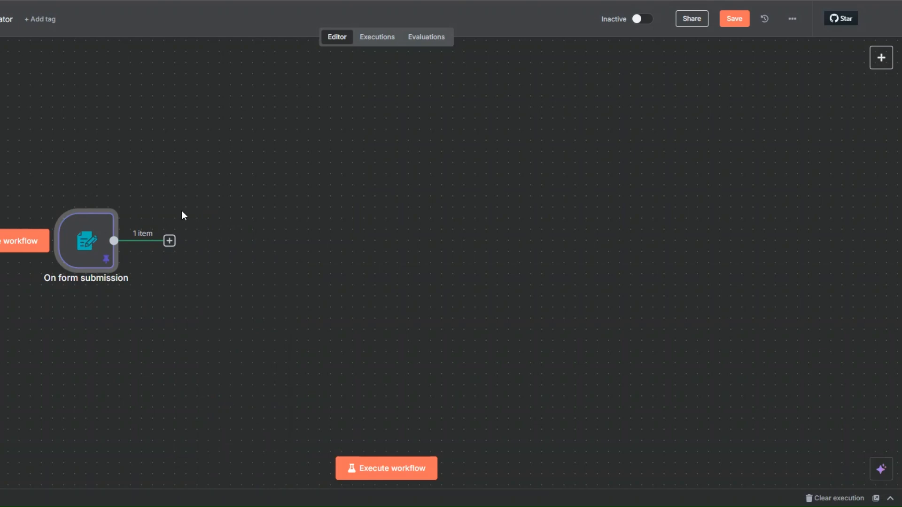
left_click(734, 21)
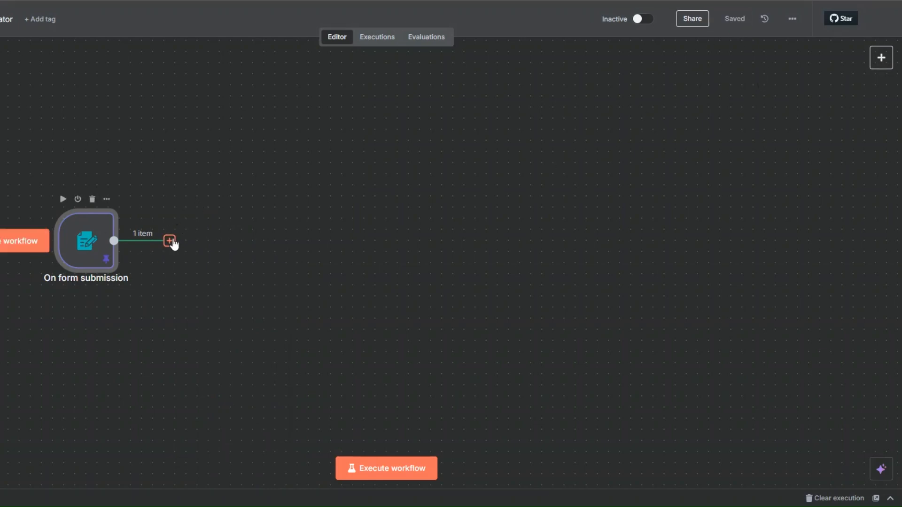
Step: Add a Wait node with a 5-second time interval after the On form submission trigger
left_click(170, 242)
type("wa")
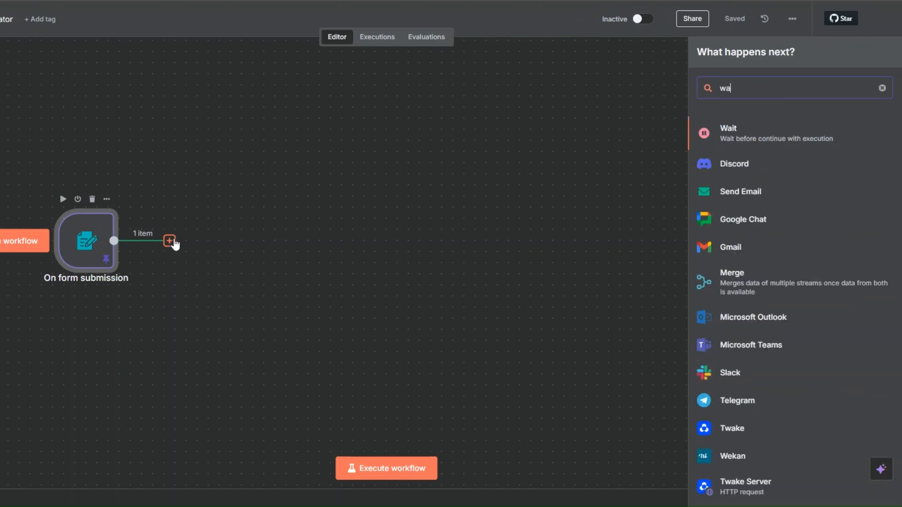
left_click(732, 134)
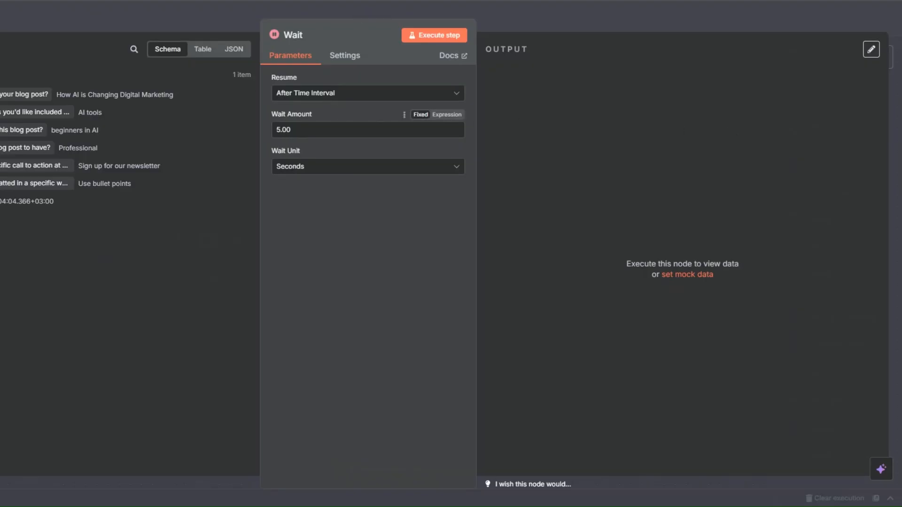
key("Escape")
Step: Rename the Wait node as "Wait 5 Seconds"
right_click(204, 254)
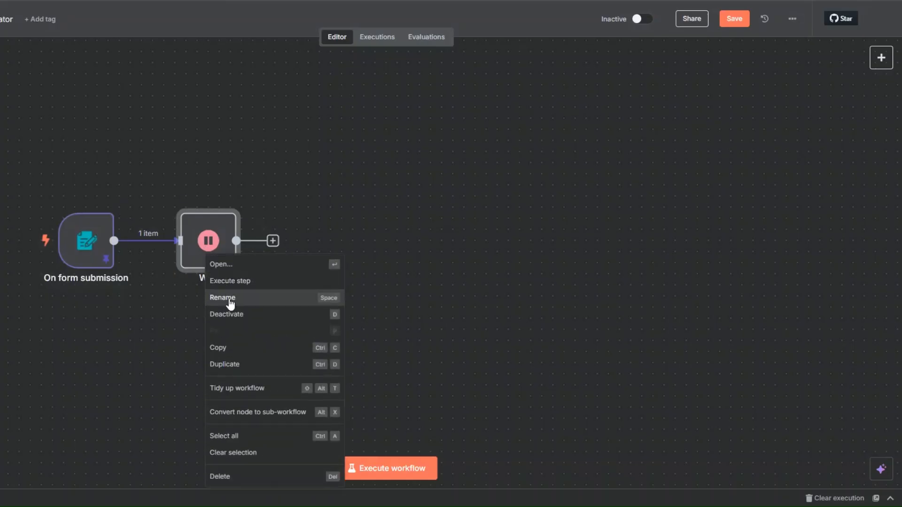
left_click(230, 299)
left_click(311, 255)
type("5")
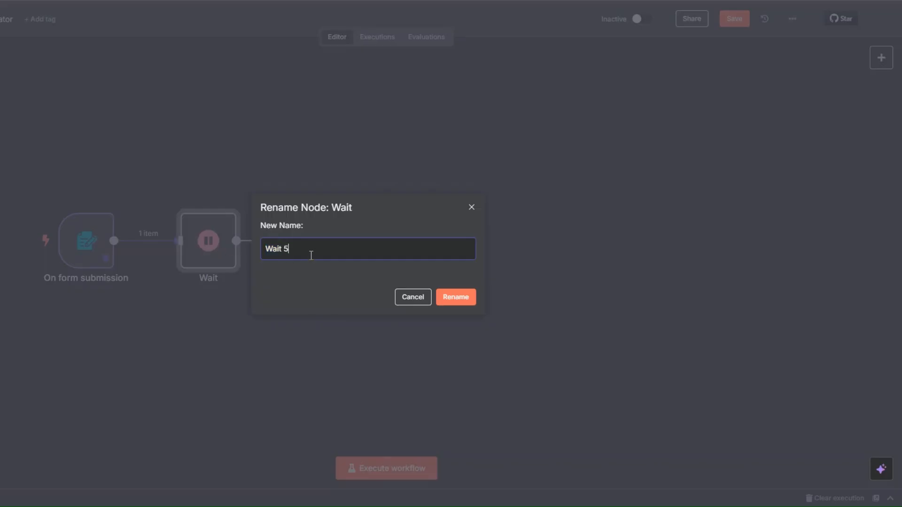
type(" Seconds")
left_click(456, 297)
Step: Add an AI Agent node after Wait 5 Seconds and set its prompt source to "Define below"
left_click(273, 241)
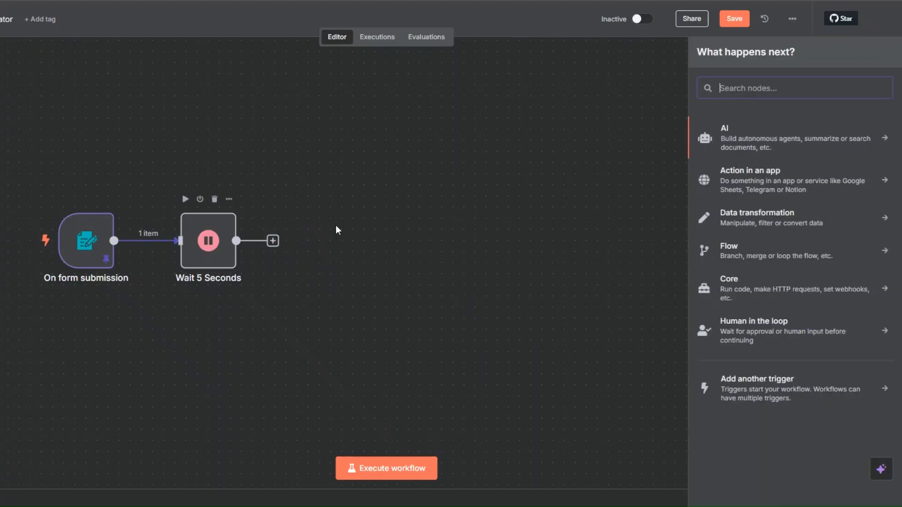
left_click(722, 129)
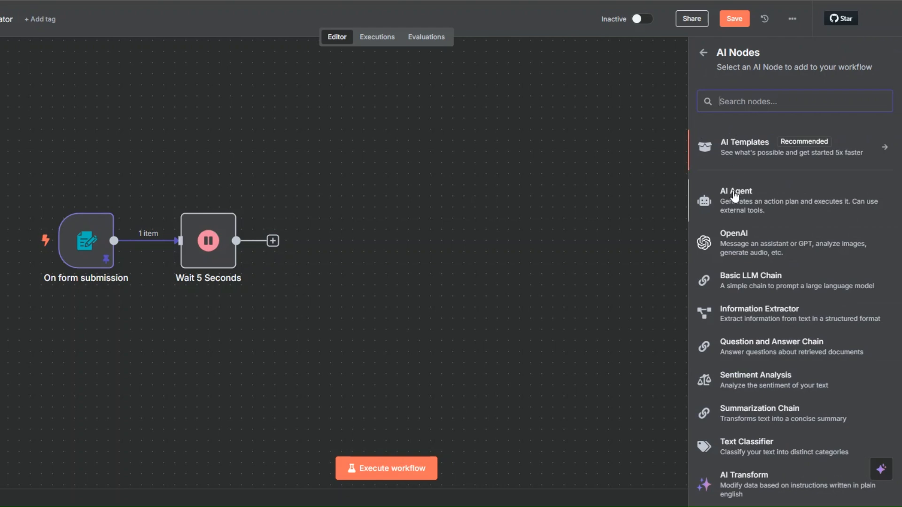
left_click(735, 196)
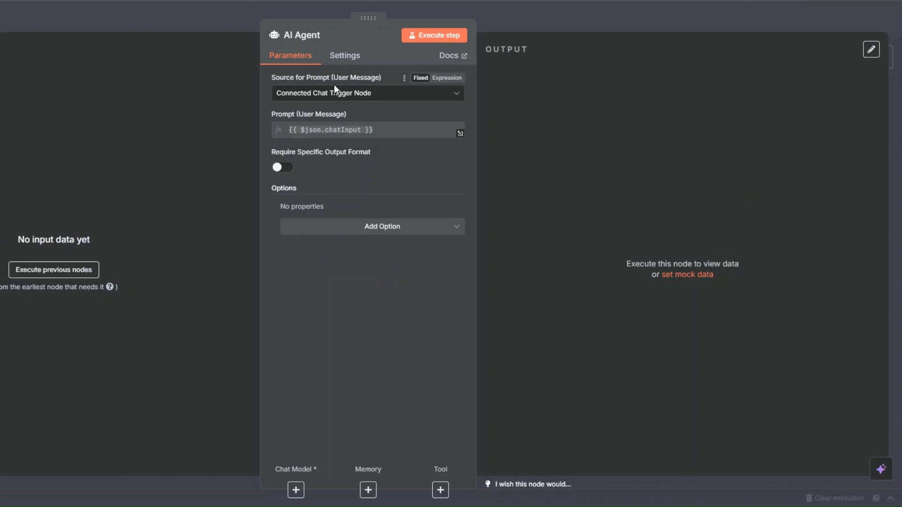
left_click(332, 94)
left_click(320, 163)
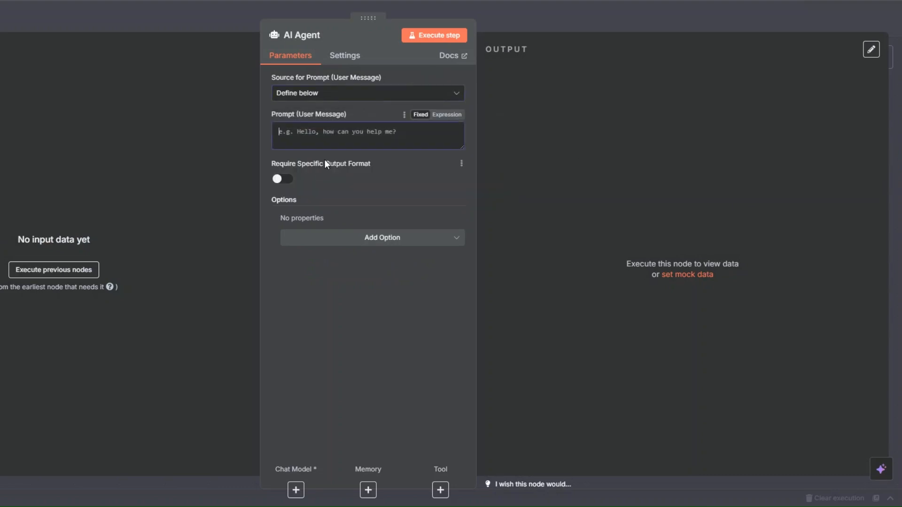
Step: Execute the previous nodes and set the prompt to "You are an expert blog post outline writer with strong skills in SEO, content strategy, and topic research."
left_click(80, 271)
left_click(339, 127)
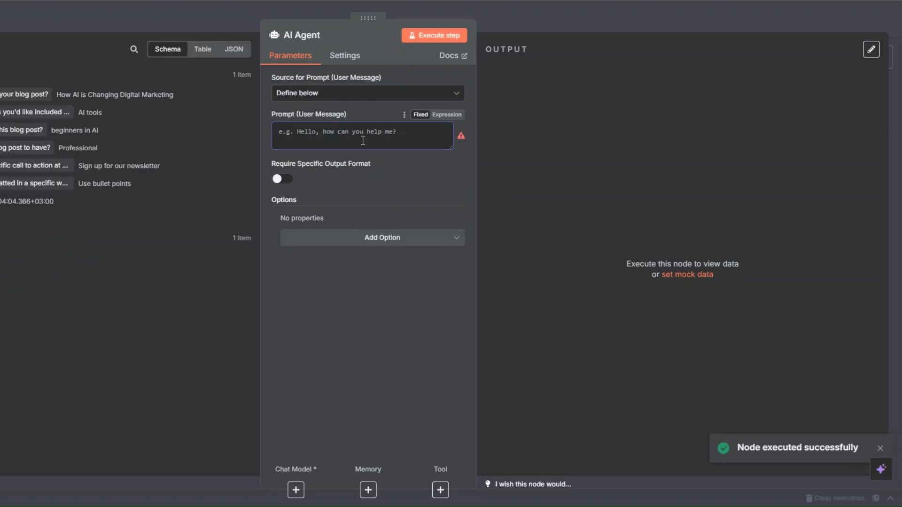
key("ctrl+v")
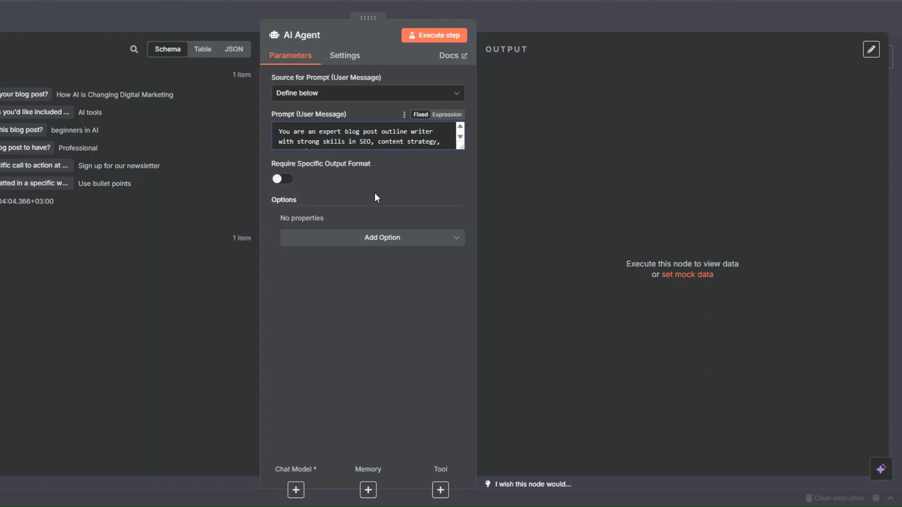
scroll(361, 131, "down", 1)
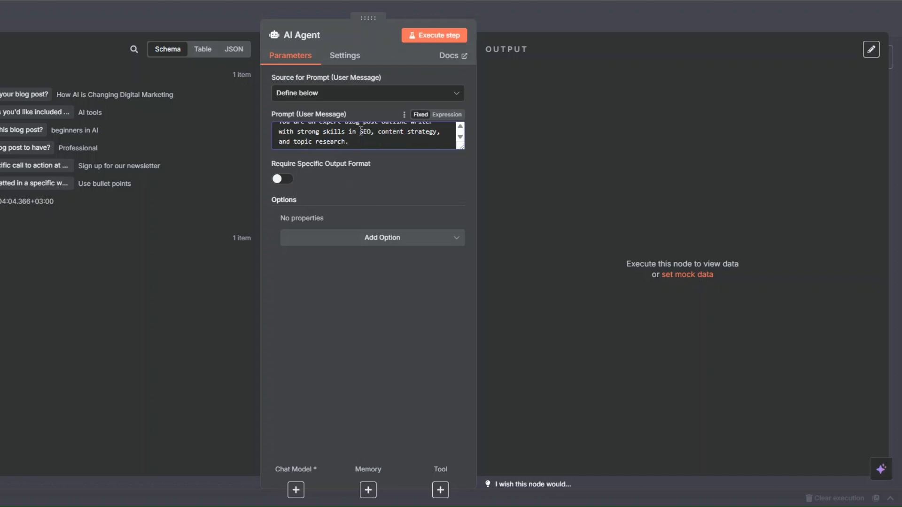
Step: Add a System Message expression with the blog outline task, instructions, output requirements, style rules and the six form-answer variables
left_click(375, 238)
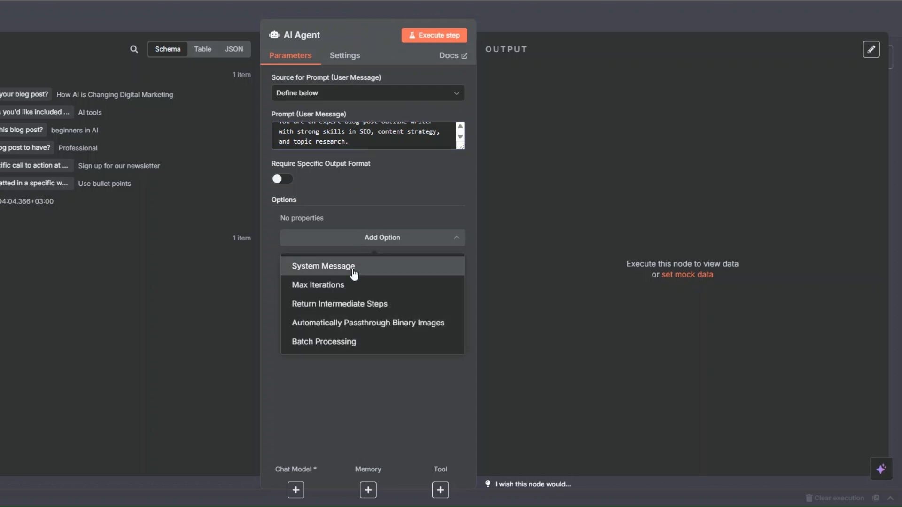
left_click(353, 274)
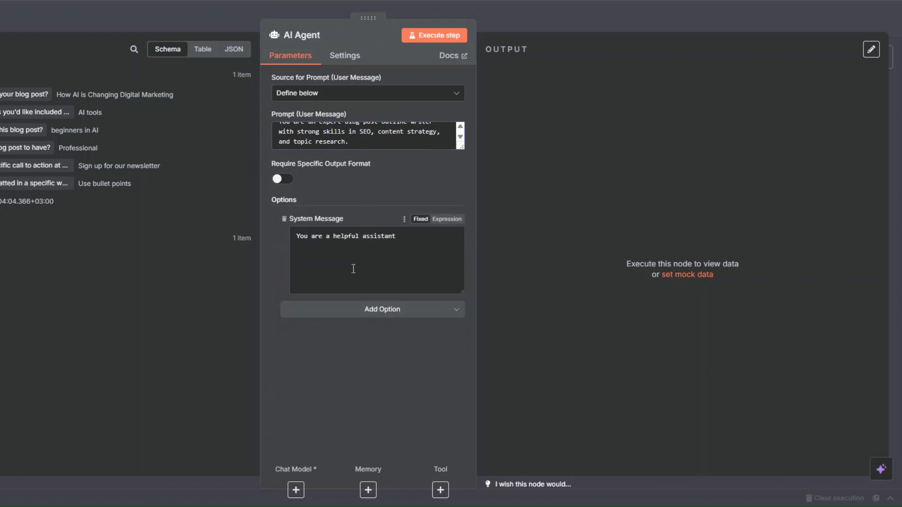
left_click(448, 219)
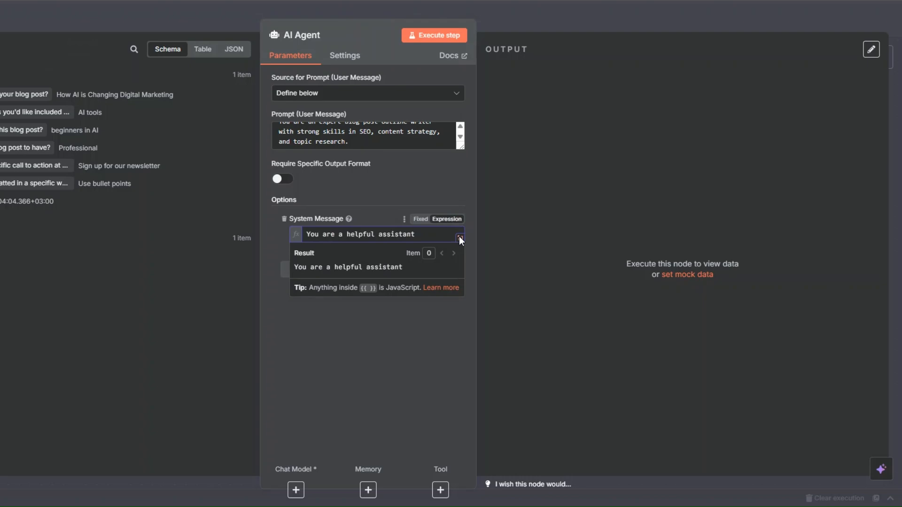
left_click(459, 237)
key("ctrl+a")
type("Your task is to create a structured, detailed outline for a high-quality blog post.  ## Instructions: 1. Before writing the outline, use Tavily to search for recent or trending articles** related to the topic below. 2. Analyze the top results to understand popular angles, gaps, and key themes. 3. Use this information to craft a fresh, value-packed outline that is both relevant and competitive.  ## Output Requirements: - Start with a compelling blog post title (H1). - Include a short introduction paragraph. - Break down the blog into 4-6 main sections (H2 headings). - Under each section, provide 2-4 bullet points with key ideas or subtopics to cover. - End with a conclusion or CTA suggestion.  ## Style & Optimization: - Make the structure clear, logical, and engaging for the reader. - Optimize the outline for readability and SEO (use suggested keywords if provided). - Consider the target audience and desired tone of voice.  Topic: {{ $json['What's the main topic or title of your blog post?'] }} Tone: {{ $json['What tone would you like the blog post to have?'] }} Target Audience: {{ $json['Who is the target audience for this blog post?'] }} Keywords: {{ $json['Are there any specific keywords you\\'d like included for SEO?'] }} Call to Action: {{ $json['Would you like to include a specific call to action at the end?'] }} Blog Post format: {{ $json['Do you want the blog post formatted in a specific way?'] }}")
Step: Review the system message's instructions, output requirements, style rules and form-answer variables, and return to the canvas
left_click(200, 104)
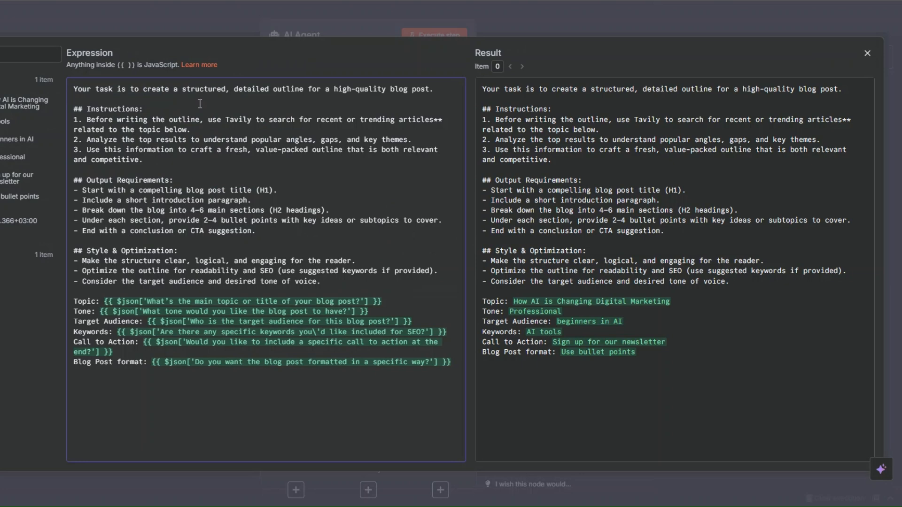
left_click(164, 113)
left_click(203, 129)
left_click_drag(84, 186, 179, 181)
left_click(443, 220)
key("Down")
left_click(334, 281)
key("Escape")
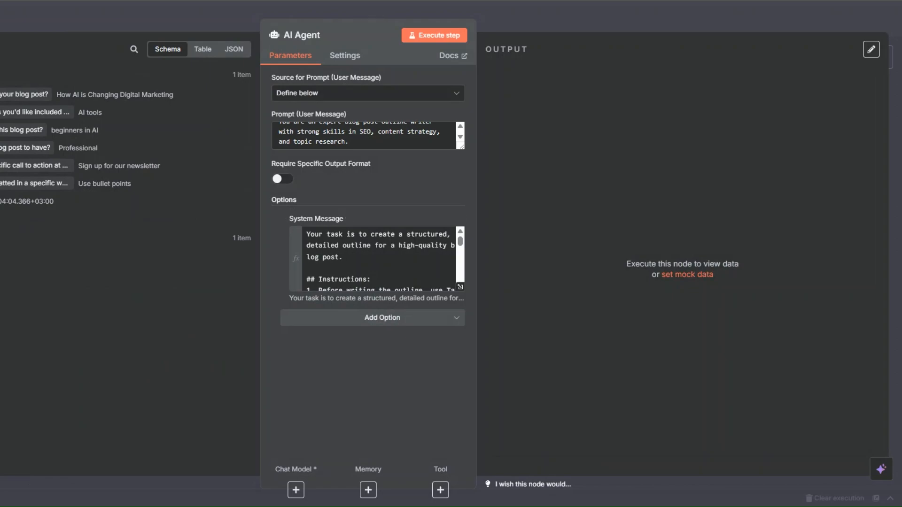
key("Escape")
Step: Attach an OpenAI Chat Model with the gpt-4.1-mini model to the AI Agent
left_click(325, 306)
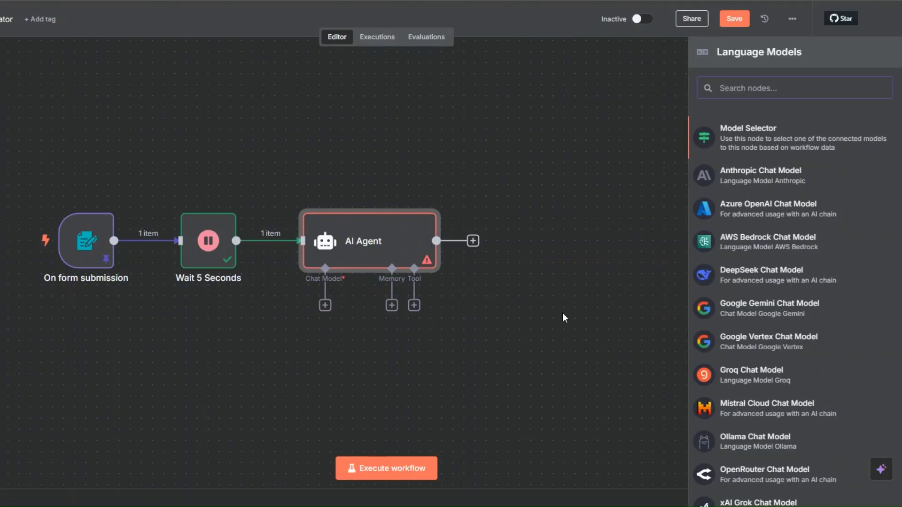
scroll(773, 296, "down", 2)
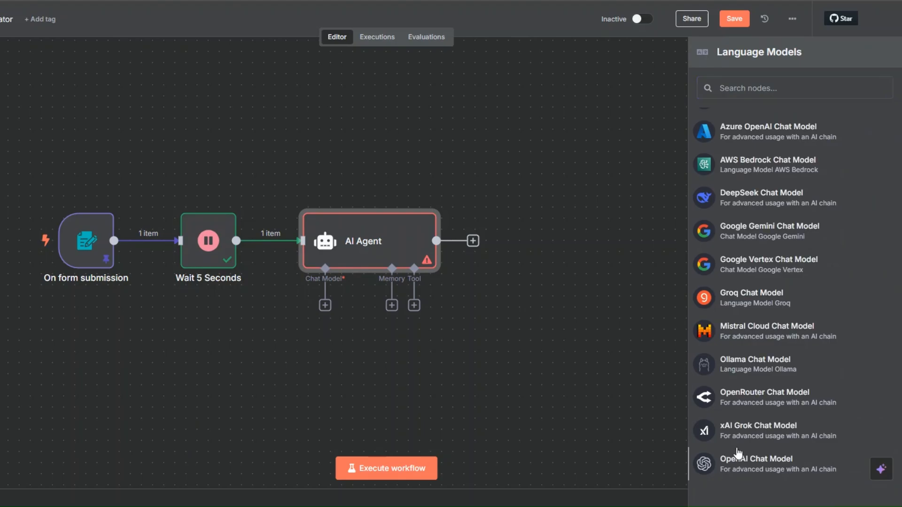
left_click(731, 454)
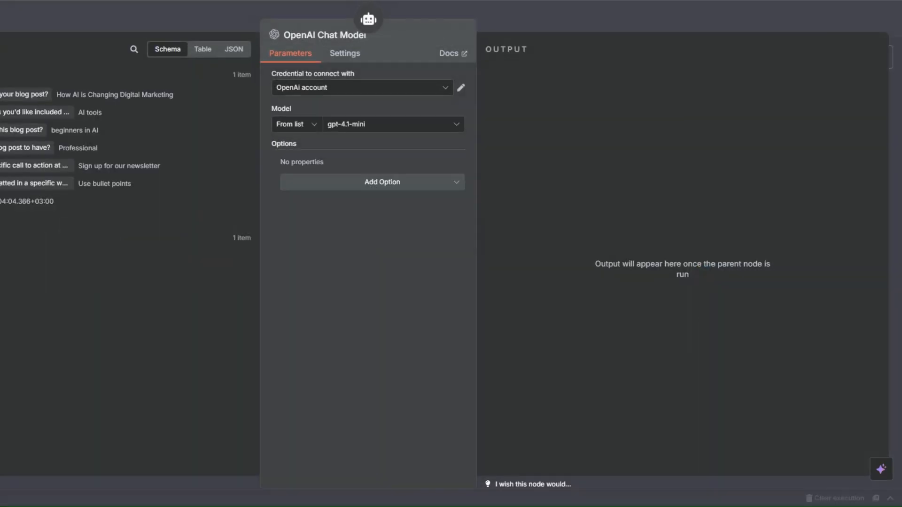
key("Escape")
Step: Look at the API key form for a new OpenAI credential in the chat model's settings and close it
left_click(344, 323)
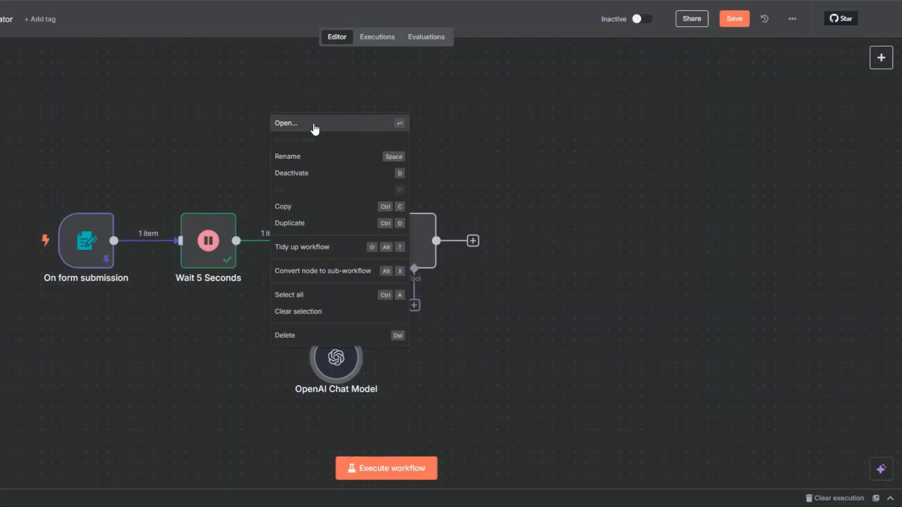
left_click(314, 124)
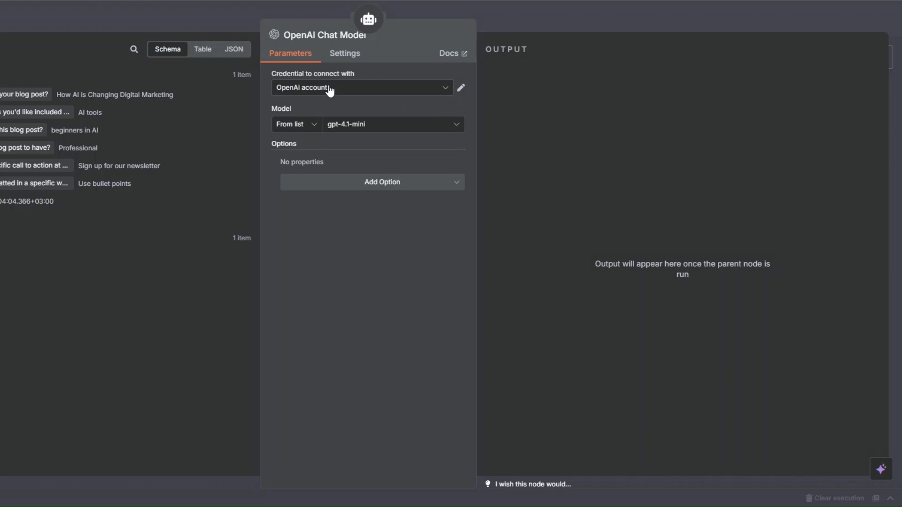
left_click(361, 89)
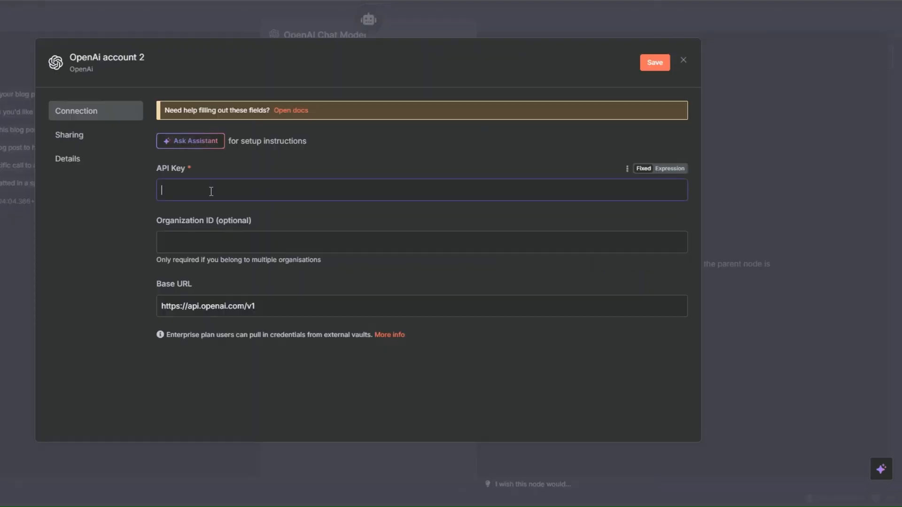
left_click(684, 61)
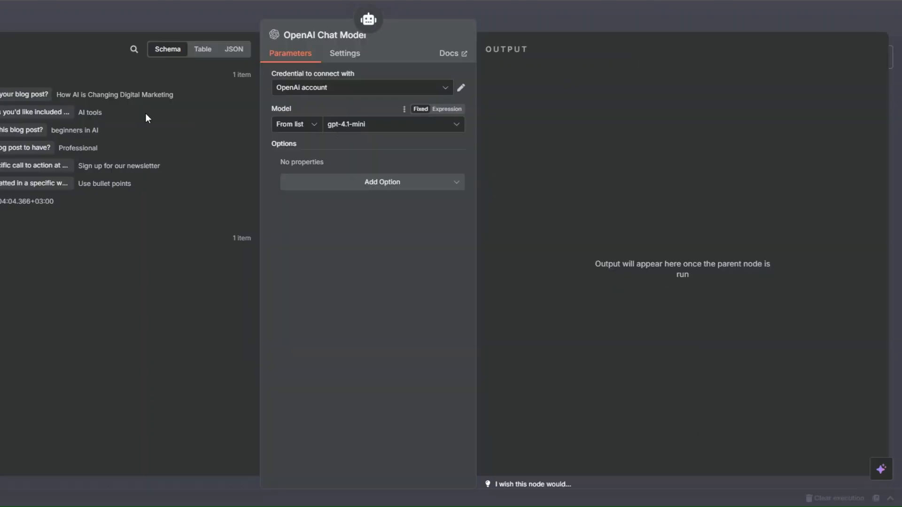
left_click(1, 21)
Step: Move the OpenAI Chat Model node further left below the AI Agent and save the workflow
left_click_drag(322, 362, 265, 351)
key("ctrl+s")
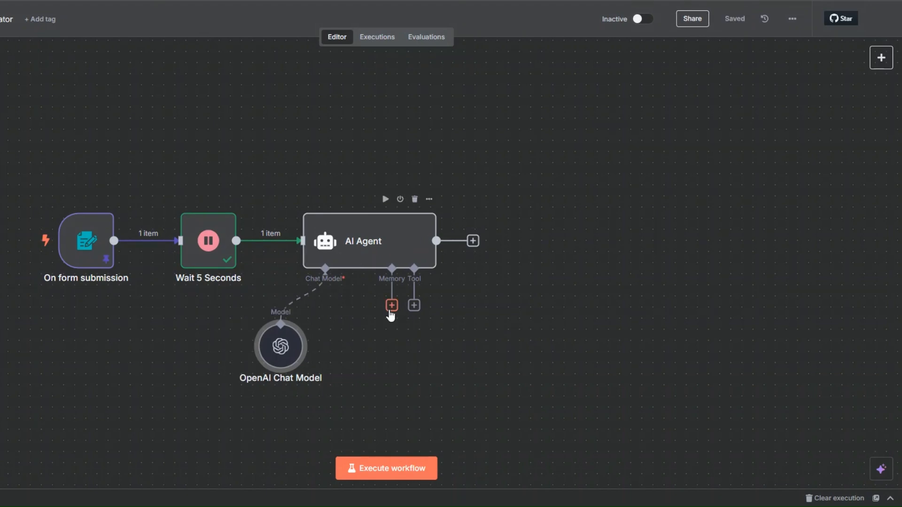
Step: Attach a Simple Memory node to the AI Agent and set its Session ID to "Define below"
left_click(392, 306)
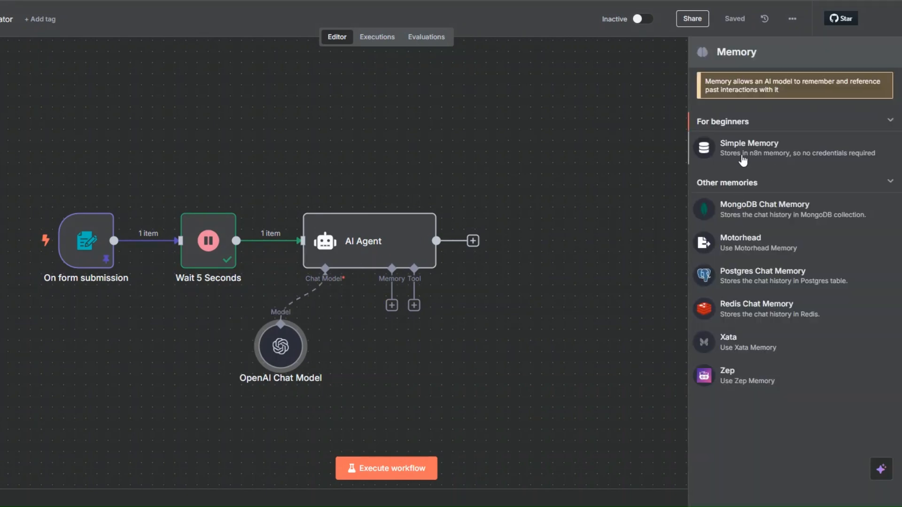
key("Return")
left_click(326, 91)
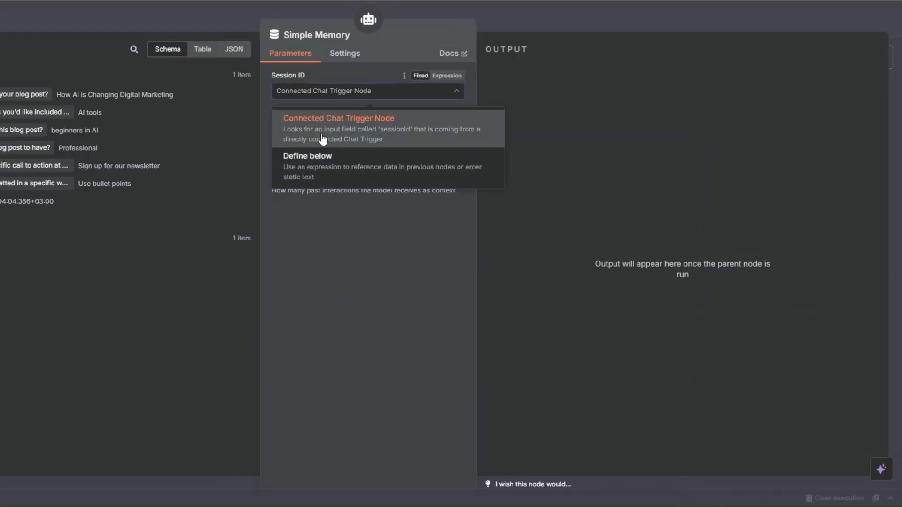
left_click(323, 149)
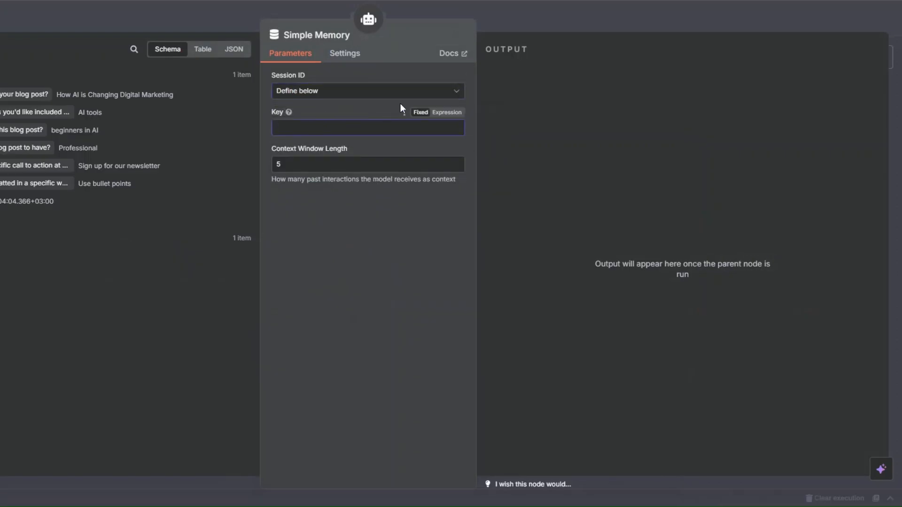
Step: Set the Simple Memory session key to the expression {{ $now }} and return to the canvas
left_click(447, 112)
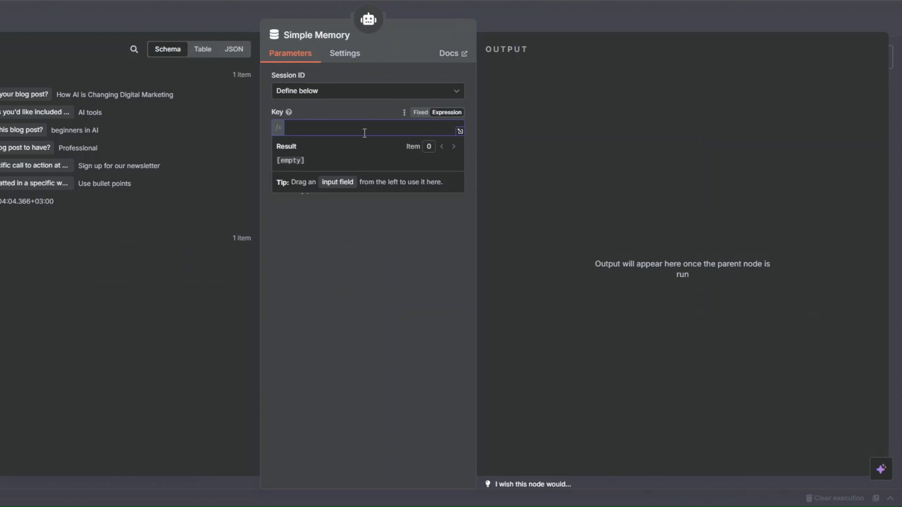
type("{{")
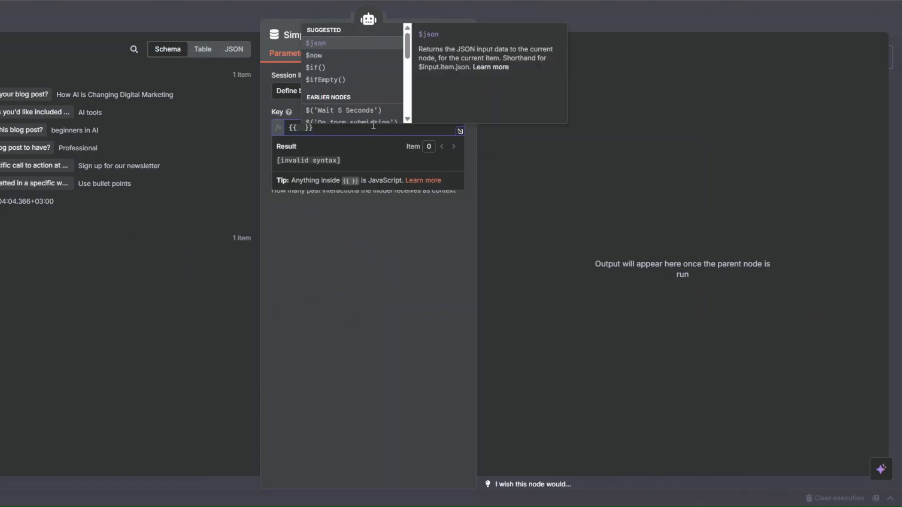
left_click(321, 55)
key("Escape")
Step: Attach an HTTP Request tool to the AI Agent
left_click_drag(160, 299, 77, 300)
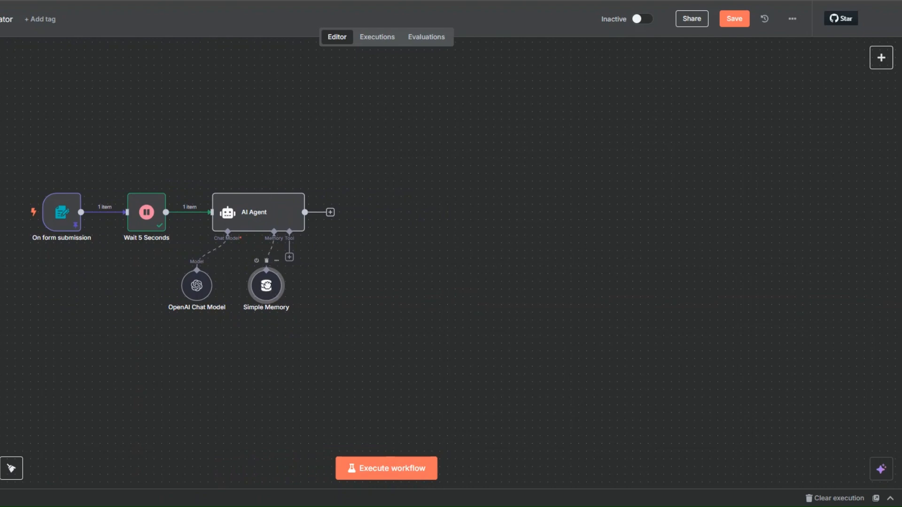
left_click(290, 258)
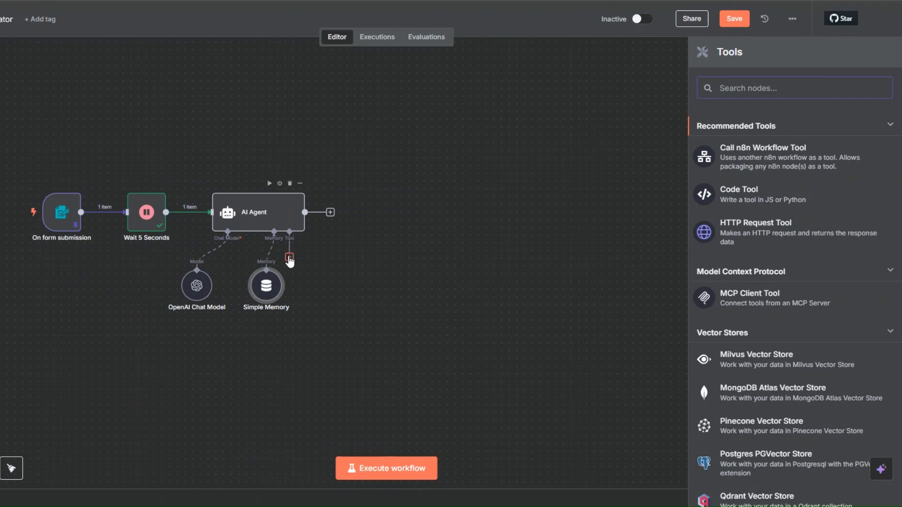
left_click(746, 221)
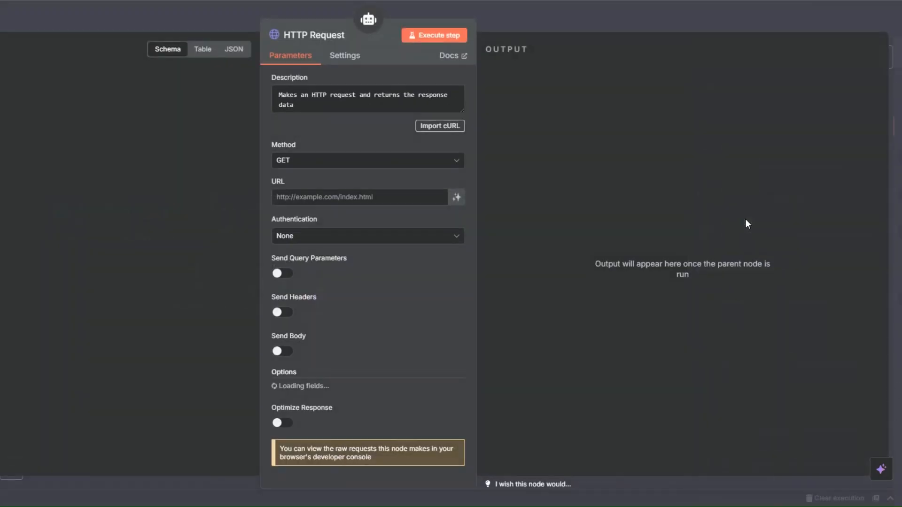
left_click(347, 203)
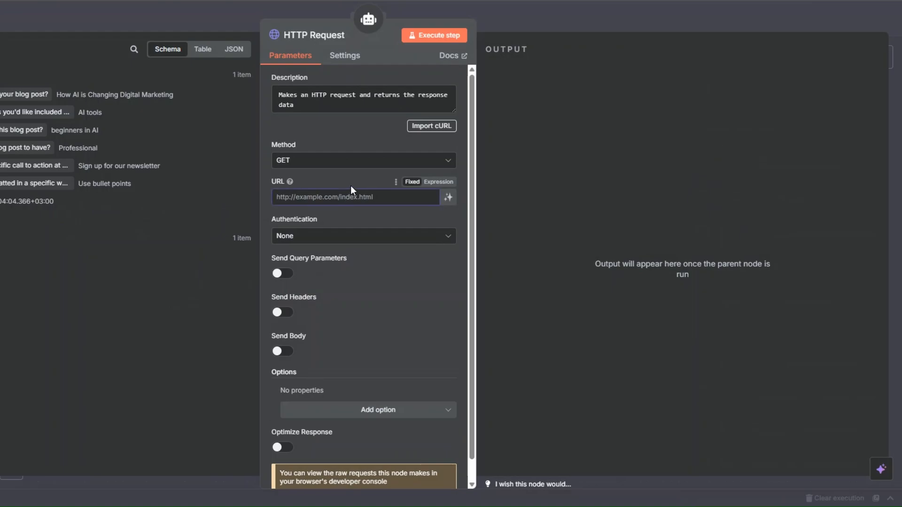
Step: Switch to the Tavily Search API documentation and copy its cURL request example
left_click(329, 0)
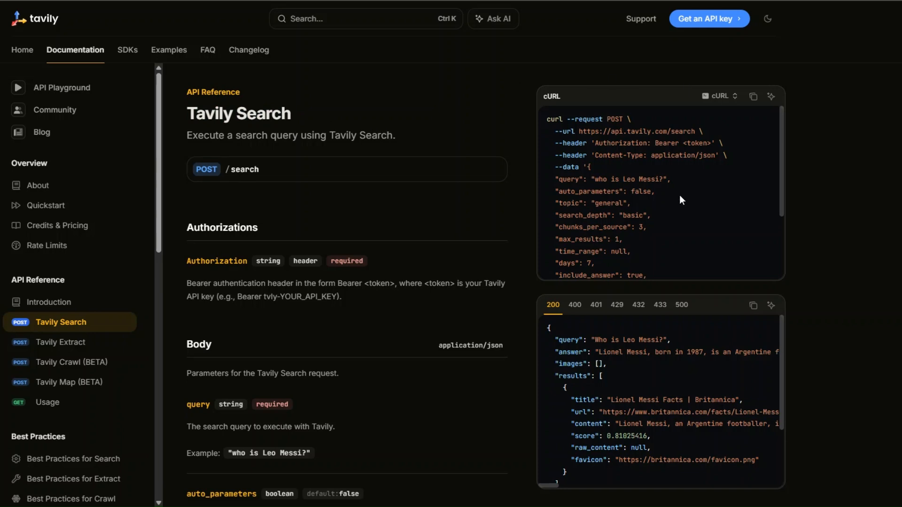
left_click(754, 96)
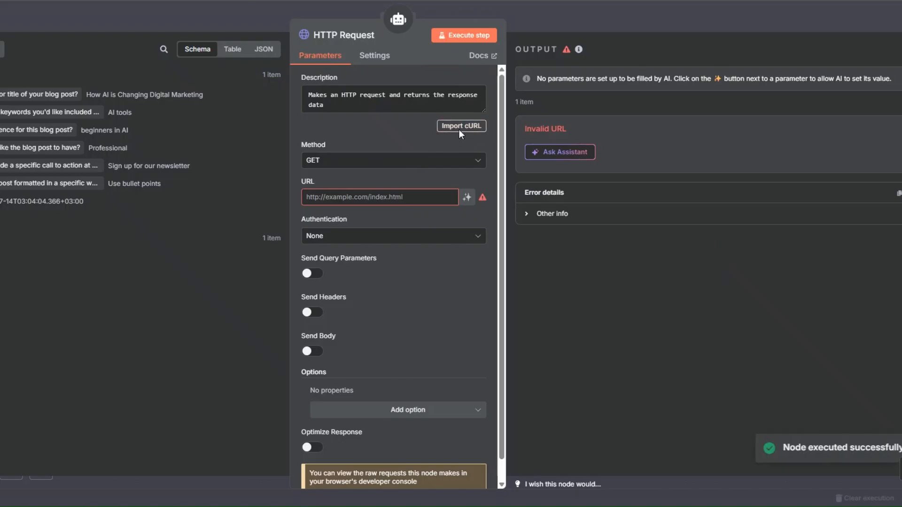
Step: Import the copied Tavily cURL command into the HTTP Request node
left_click(458, 126)
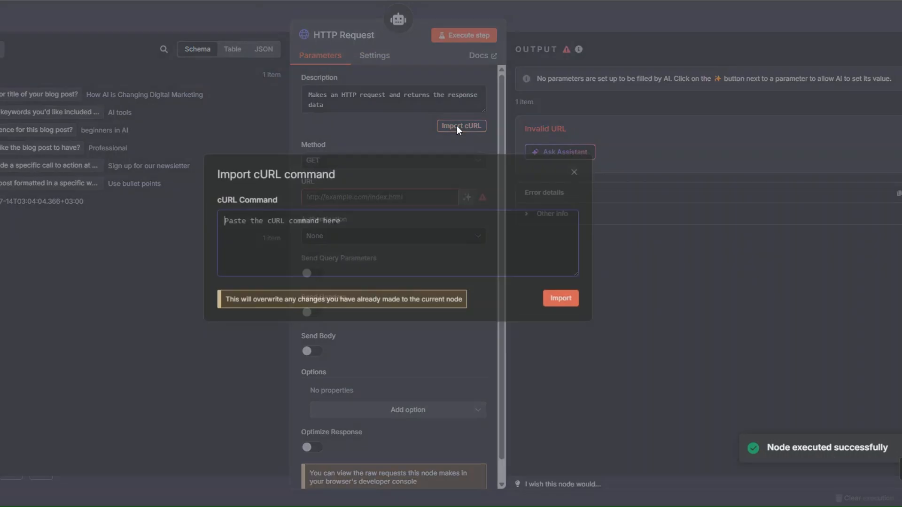
key("ctrl+v")
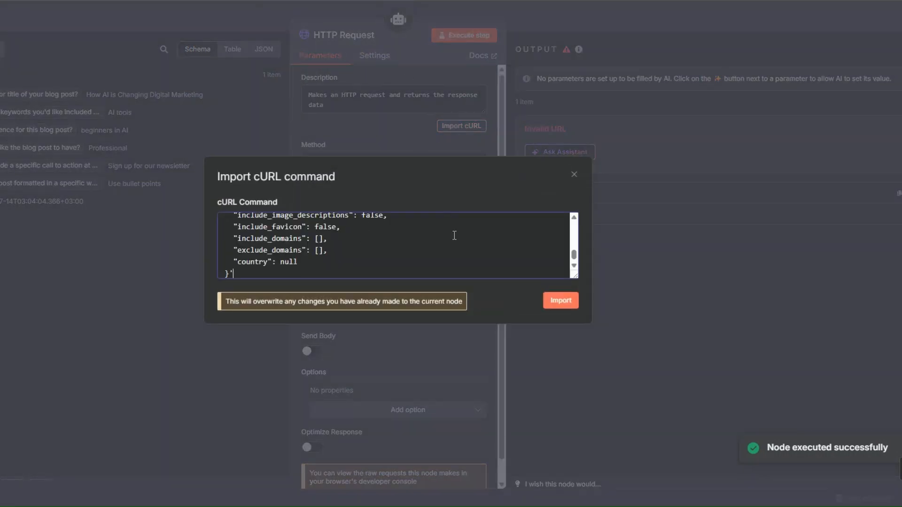
left_click(556, 308)
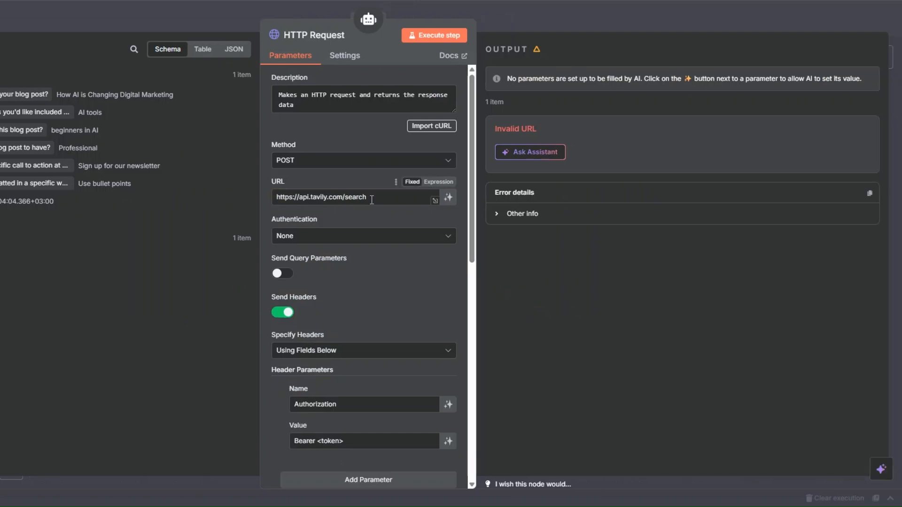
Step: Replace the <token> placeholder in the Authorization header value with the API key copied from the Tavily dashboard, keeping the Bearer prefix
scroll(399, 206, "down", 4)
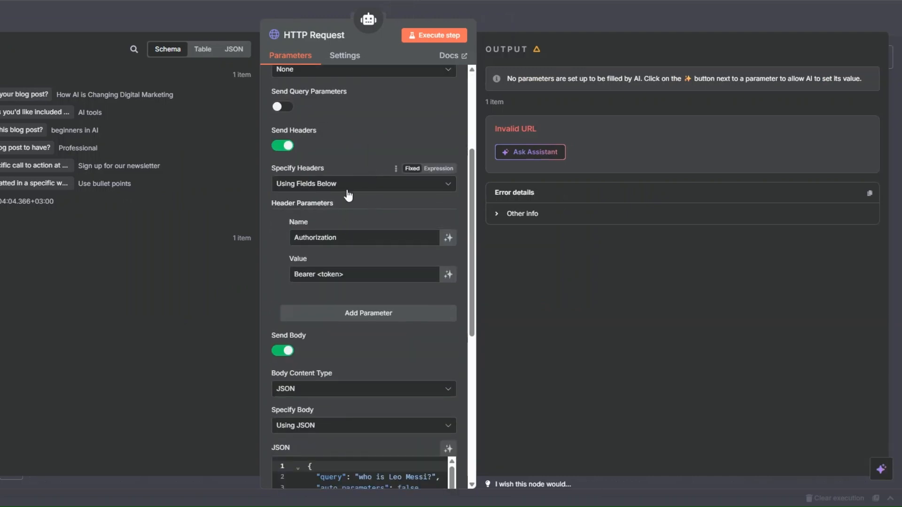
scroll(346, 216, "down", 2)
scroll(347, 218, "up", 1)
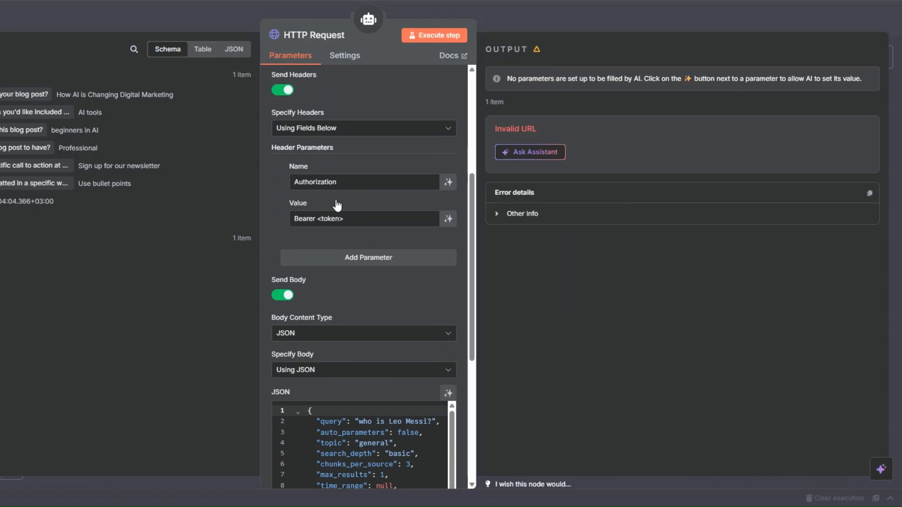
left_click_drag(318, 219, 360, 217)
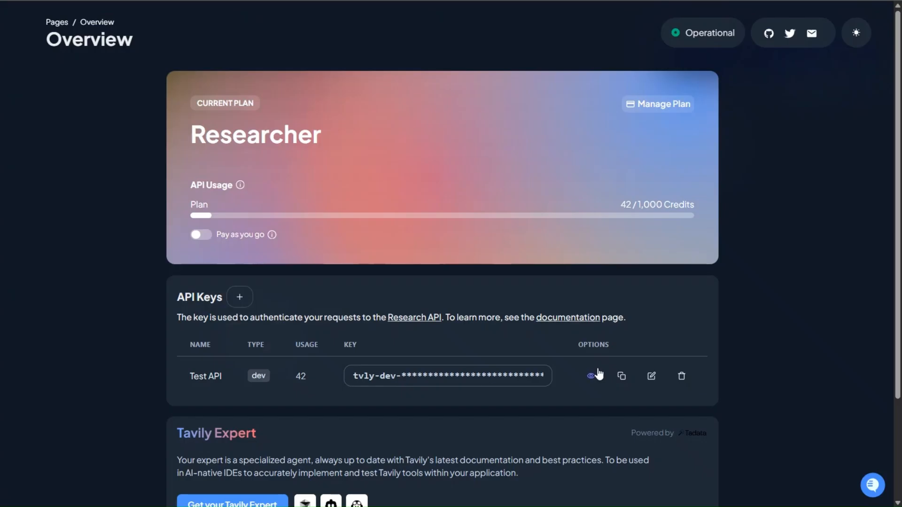
left_click(620, 377)
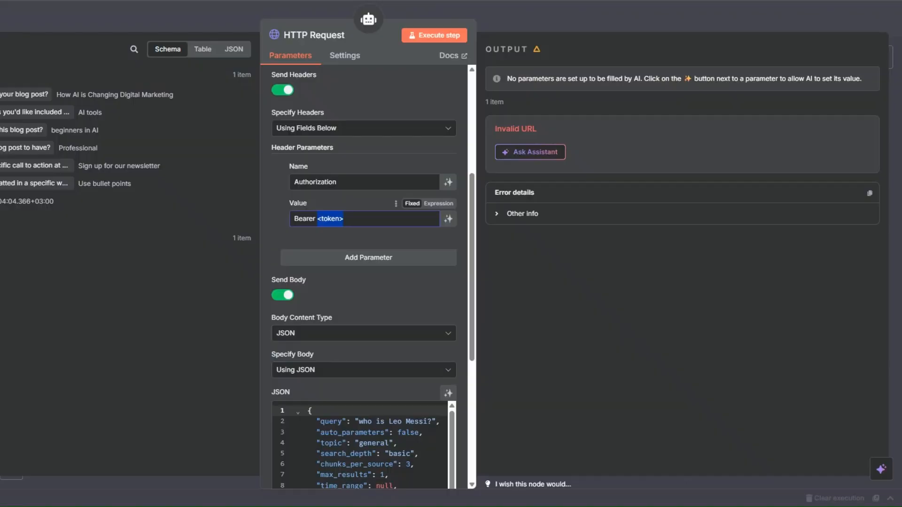
key("ctrl+v")
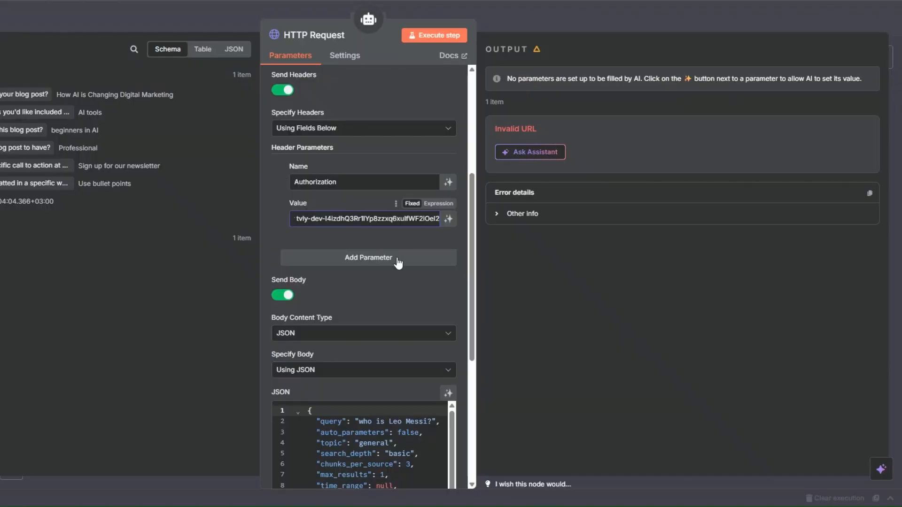
Step: Let the model define the HTTP Request's JSON body automatically and return to the canvas
scroll(397, 260, "down", 3)
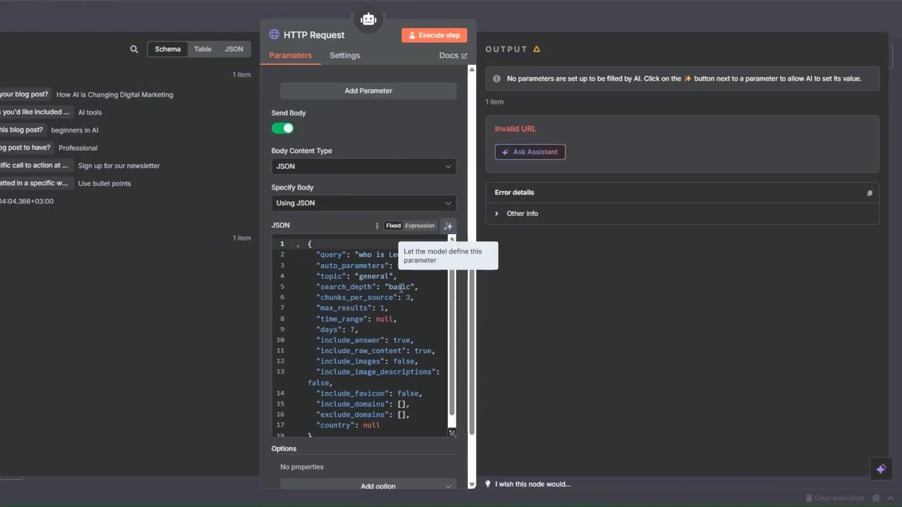
scroll(385, 329, "up", 2)
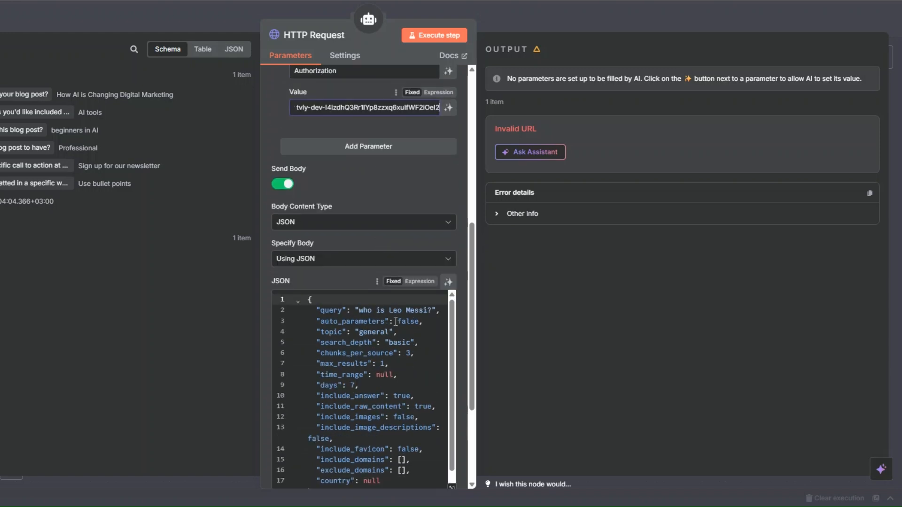
left_click(448, 280)
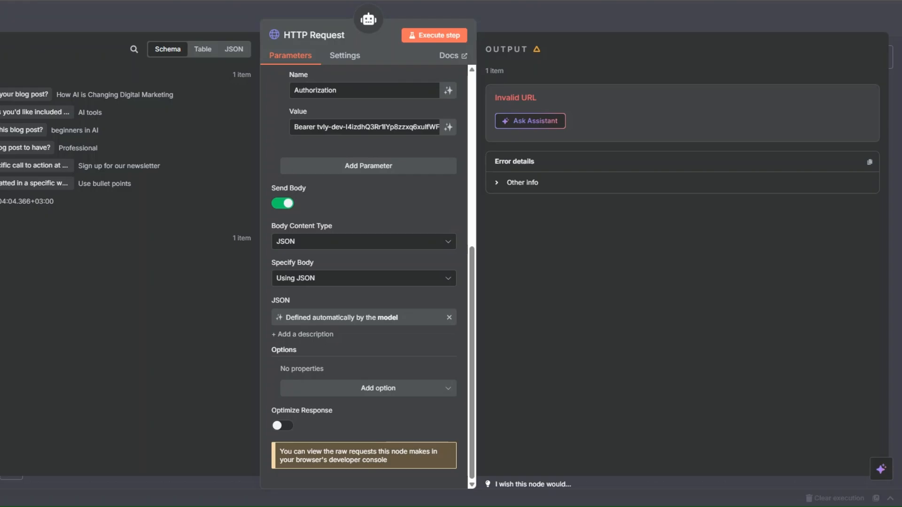
key("Escape")
Step: Rename the HTTP Request tool node to "Tavily"
right_click(328, 284)
left_click(308, 88)
type("Tavily")
left_click(461, 296)
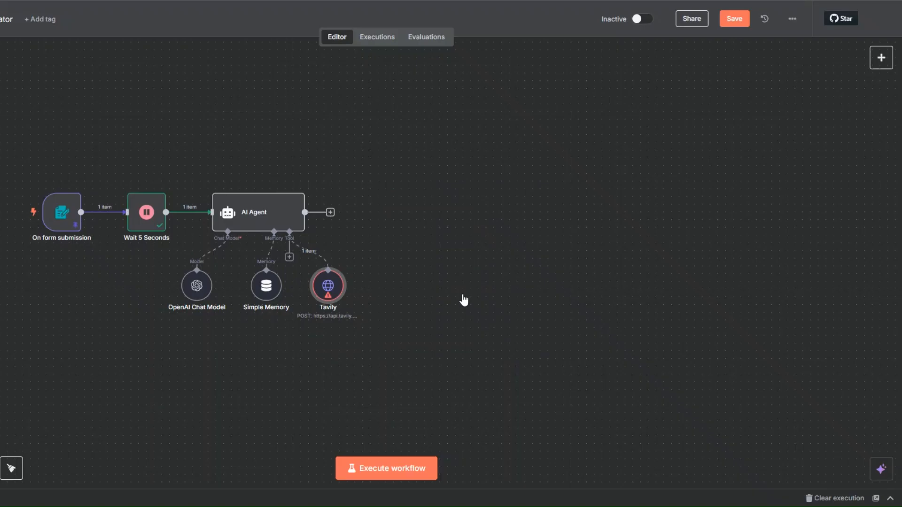
Step: Rename the AI Agent node to "Outline Generator"
right_click(266, 224)
left_click(275, 254)
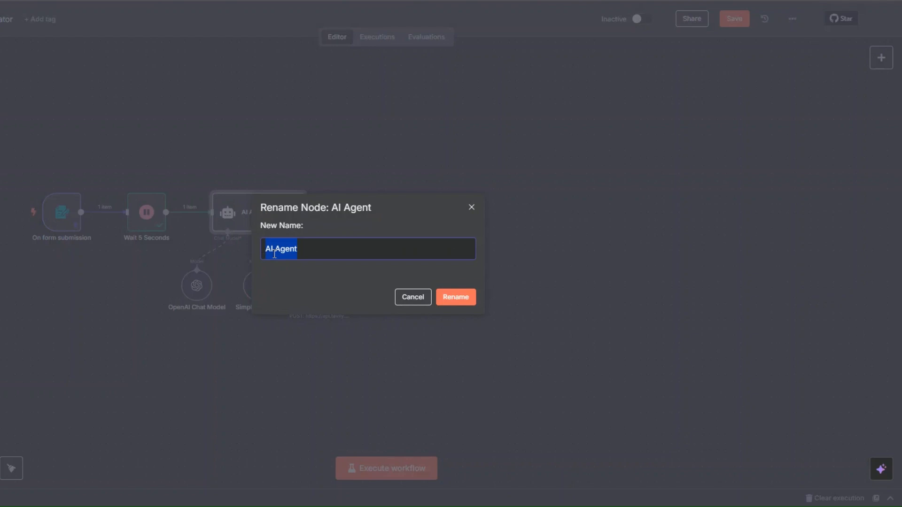
type("Outline ")
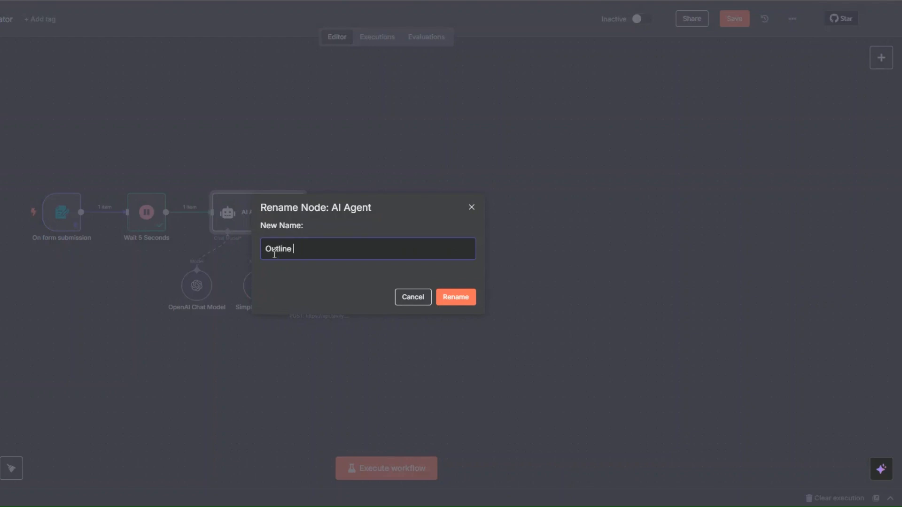
type("Generator")
left_click(454, 297)
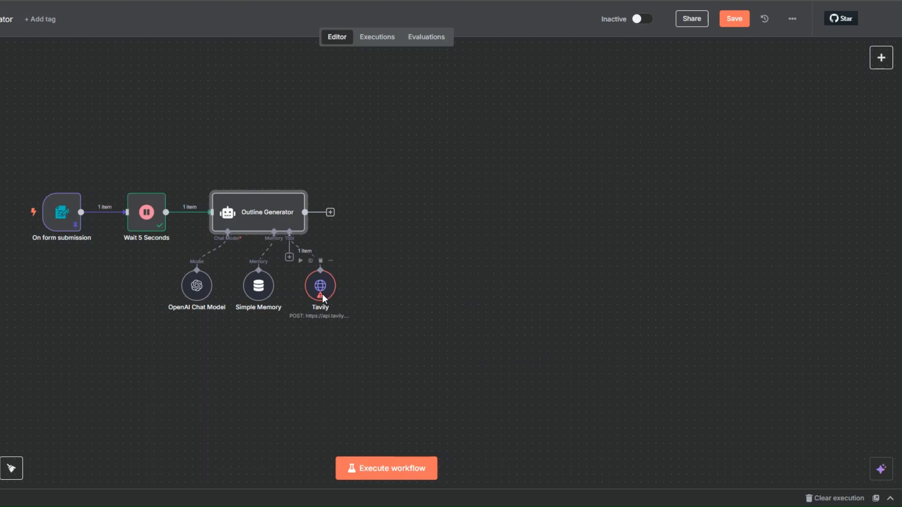
Step: Execute the whole workflow to test the Outline Generator and save the workflow
left_click(385, 469)
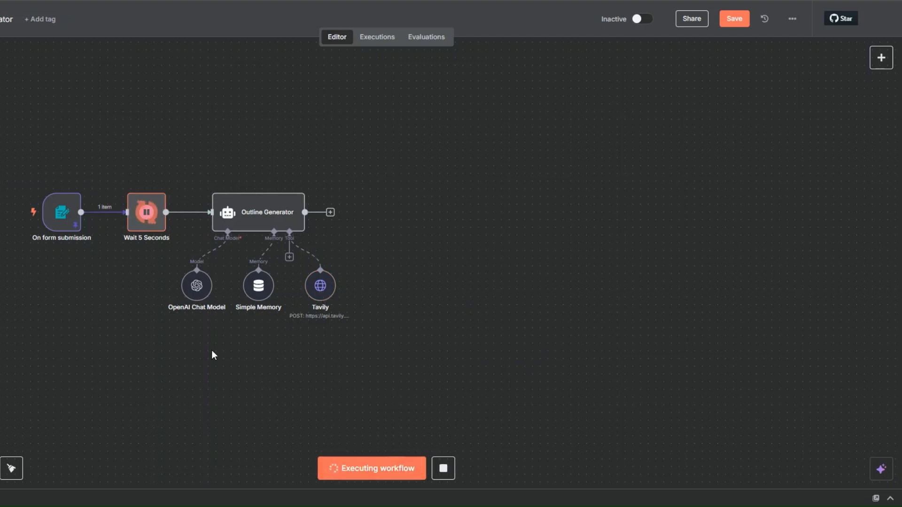
left_click(0, 469)
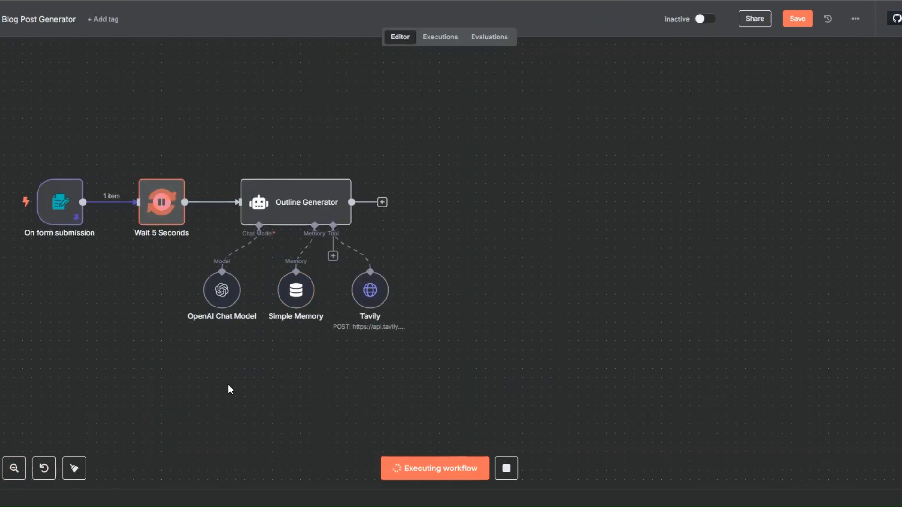
left_click(798, 19)
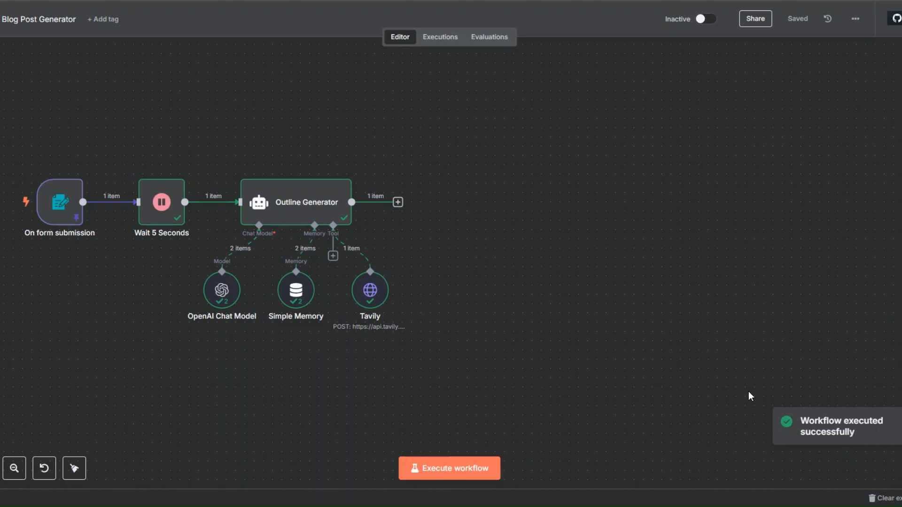
Step: Open the Outline Generator node and examine the generated outline's title, introduction, section headings and call to action
right_click(314, 217)
left_click(336, 221)
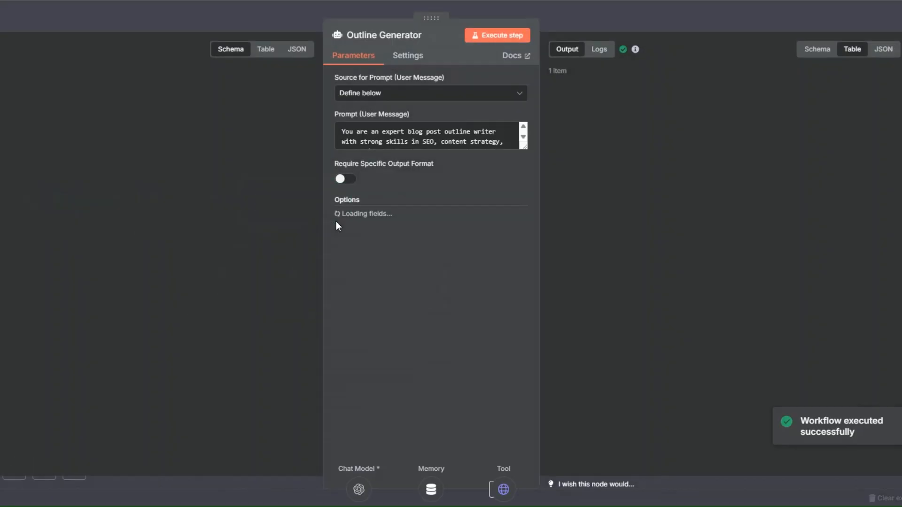
left_click_drag(490, 108, 835, 335)
left_click(748, 371)
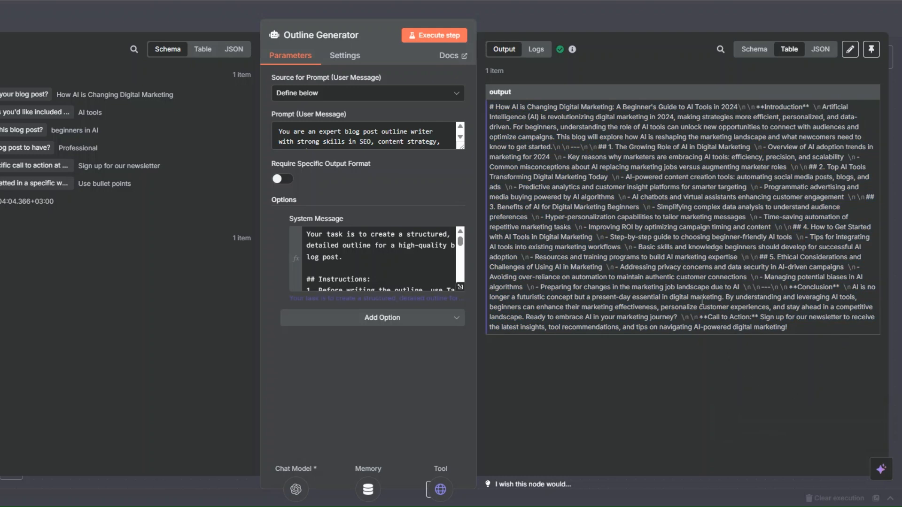
left_click_drag(490, 108, 792, 125)
left_click(765, 113)
left_click_drag(591, 147, 755, 149)
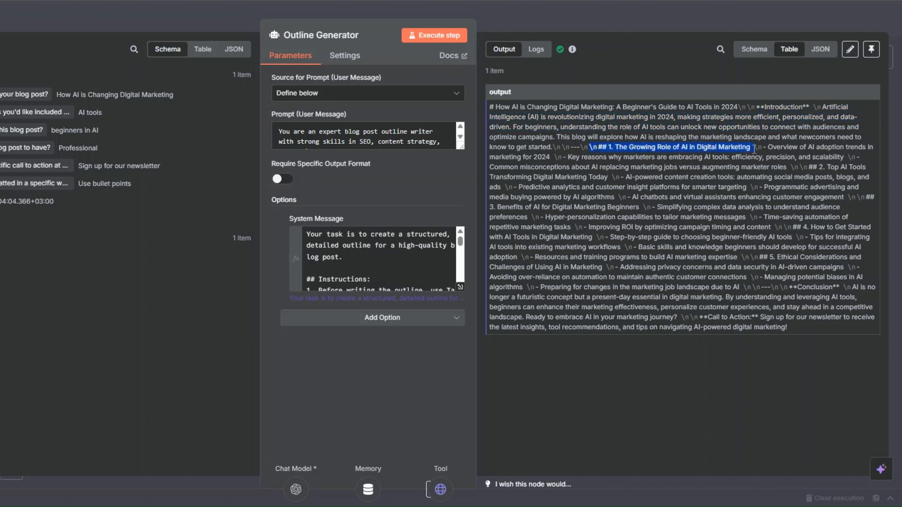
left_click_drag(700, 318, 807, 335)
left_click(1, 24)
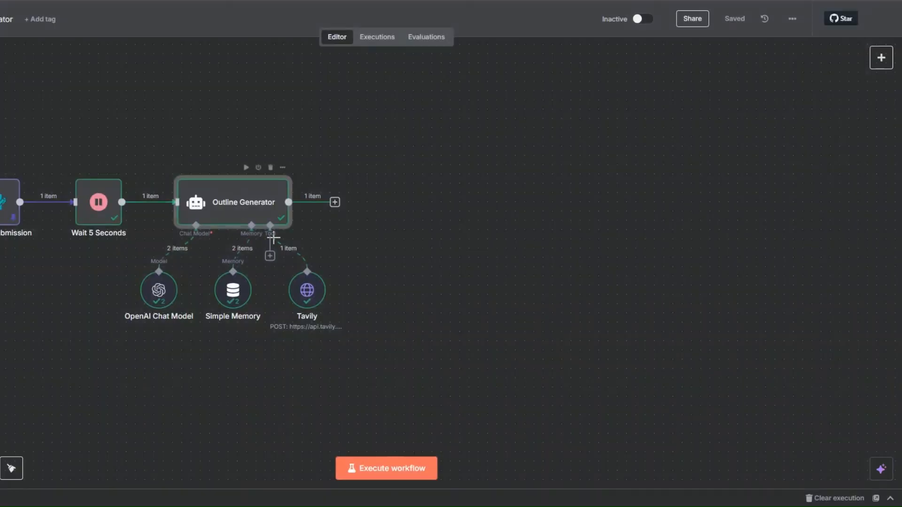
Step: Add a Wait node after the Outline Generator with a wait amount of 4 seconds
left_click(334, 202)
type("wait")
left_click(736, 135)
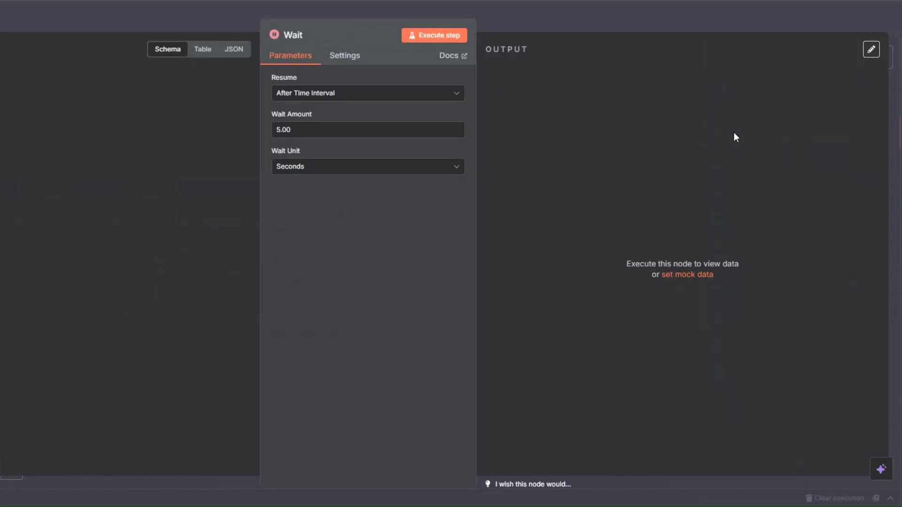
left_click_drag(281, 128, 277, 130)
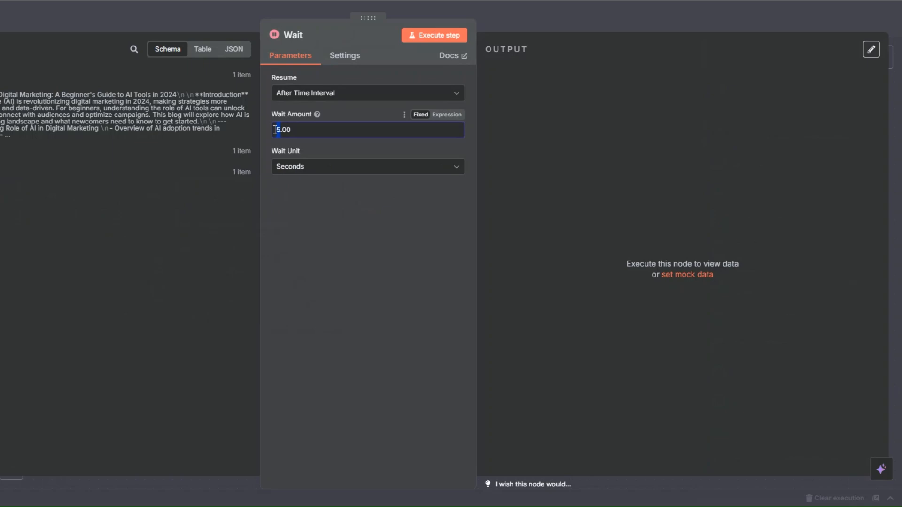
type("4")
key("Escape")
Step: Rename the new Wait node to "Wait 4 Seconds"
right_click(366, 212)
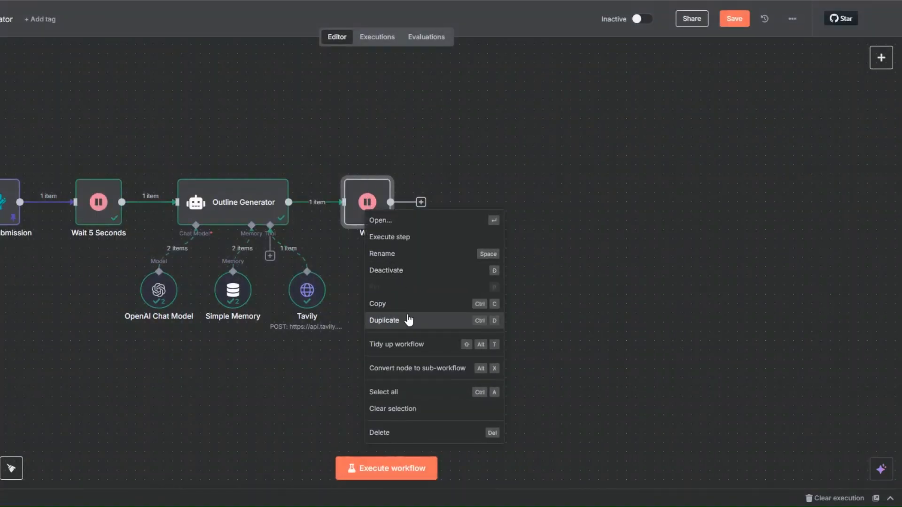
left_click(399, 253)
left_click(398, 254)
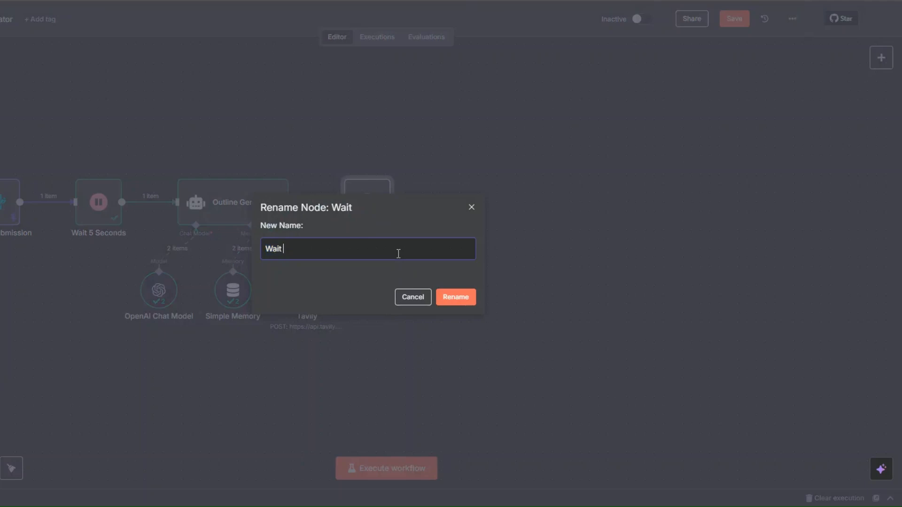
type("4 Seconds")
left_click(455, 297)
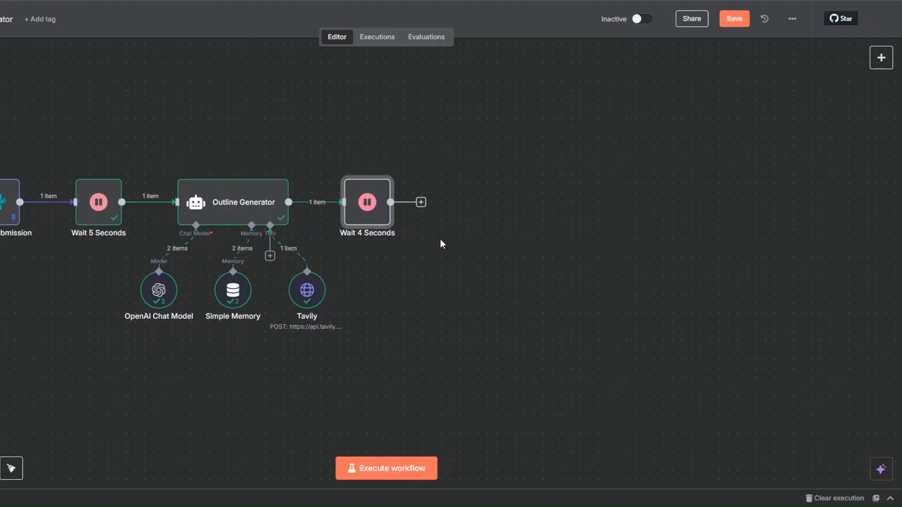
Step: Add an AI Agent node after Wait 4 Seconds and execute the previous nodes to load its input data
left_click(421, 203)
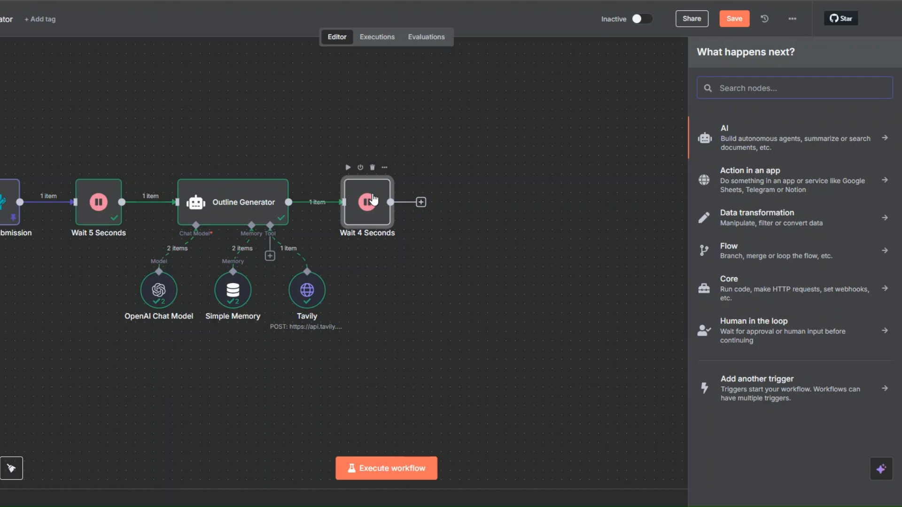
left_click(733, 138)
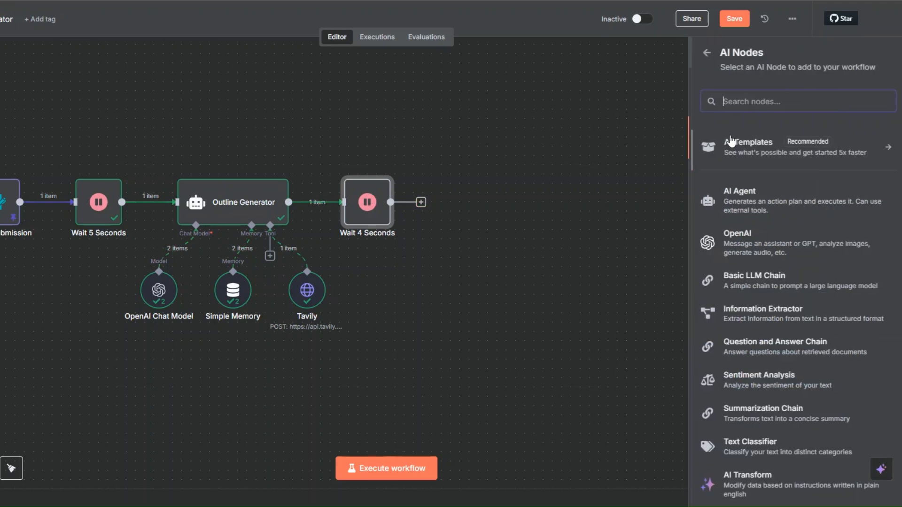
left_click(732, 208)
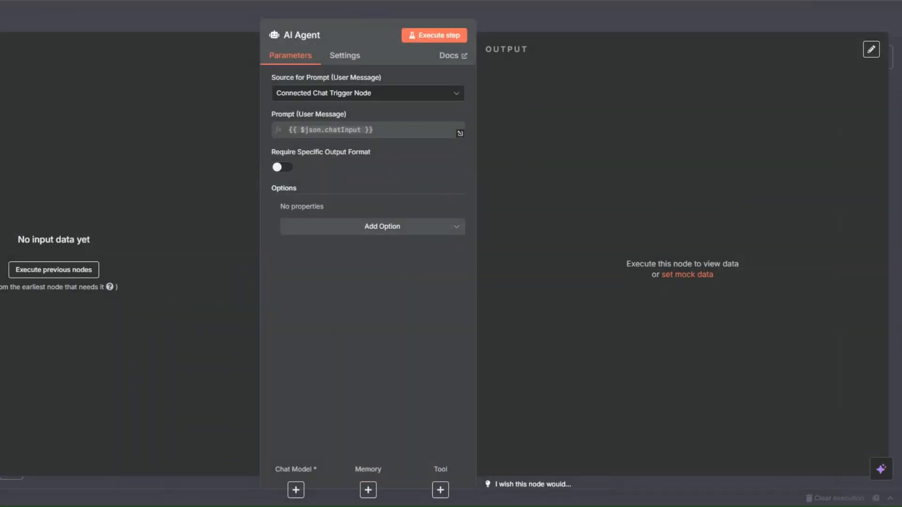
left_click(57, 271)
Step: Set the AI Agent's prompt source to "Define below" and enter the prompt "You are an expert blog content evaluator and editor."
left_click(322, 93)
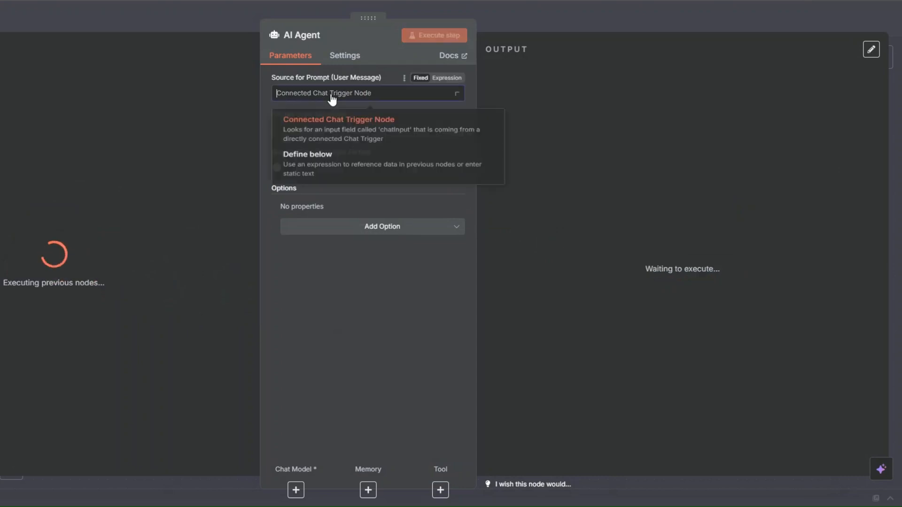
left_click(327, 162)
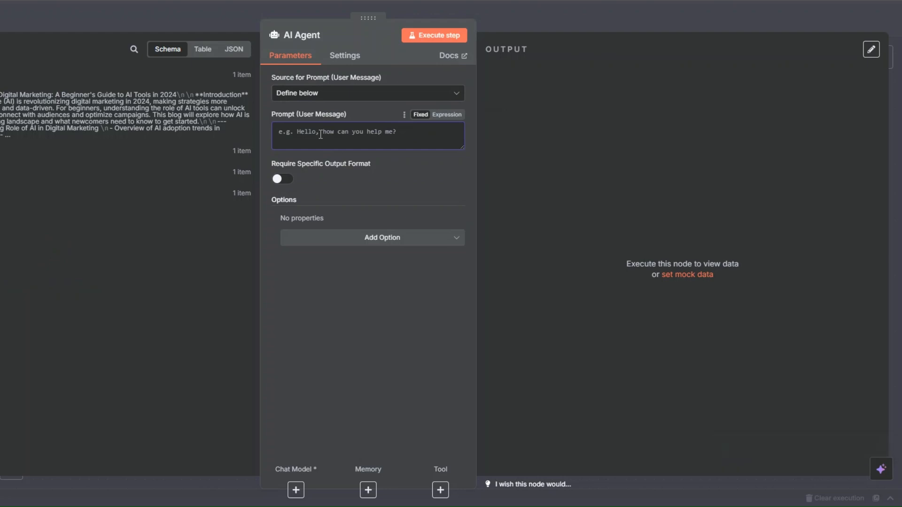
type("You are an expert blog content evaluator and editor.")
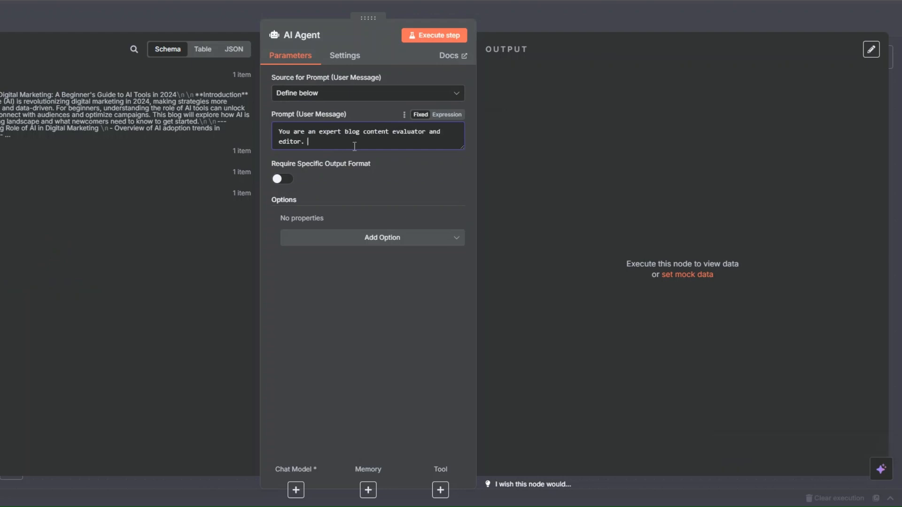
Step: Add a System Message option as an expression and enter the blog outline review task with its evaluation criteria and output instructions
left_click(383, 238)
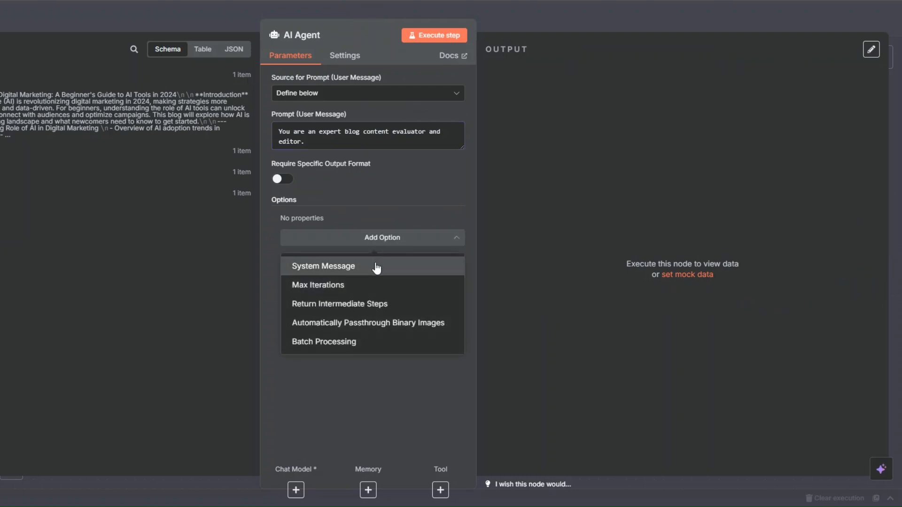
left_click(375, 265)
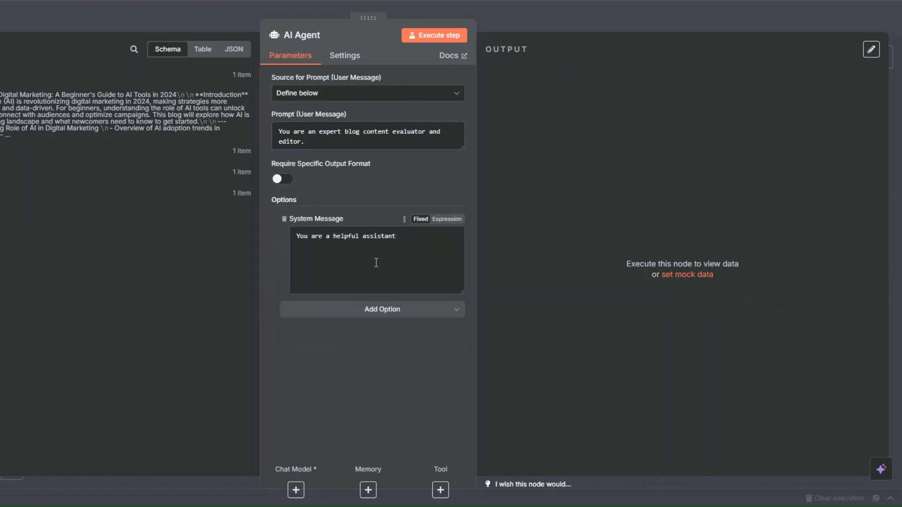
left_click(447, 219)
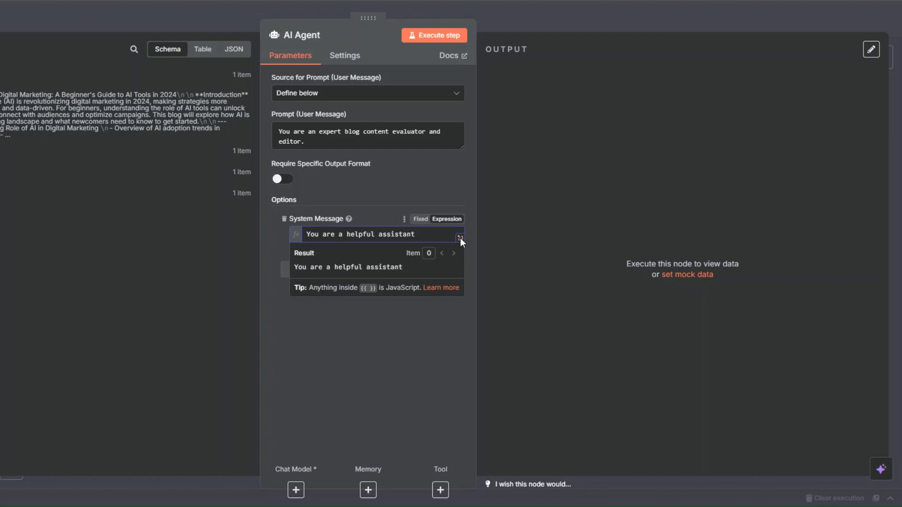
left_click(460, 238)
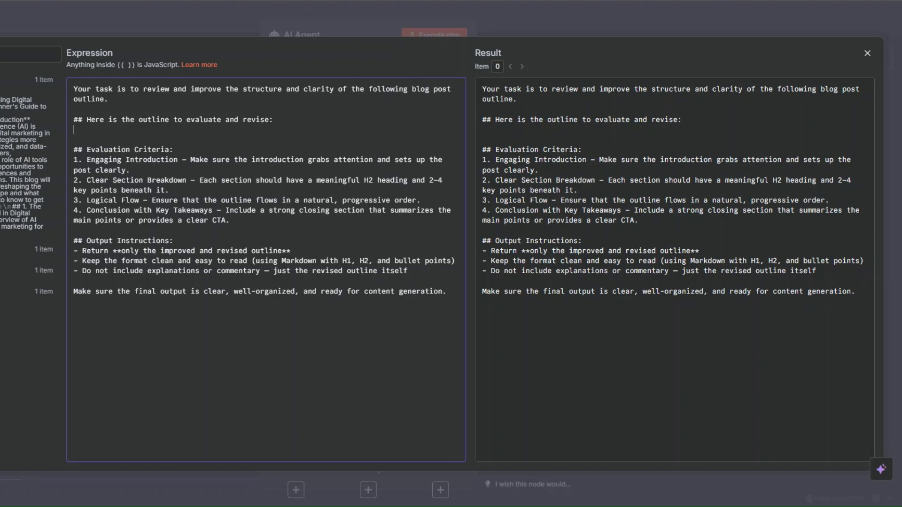
Step: Insert the Outline Generator's output under "Here is the outline to evaluate and revise:" and remove the asterisks around "only the improved and revised outline"
left_click(2, 250)
left_click_drag(28, 200, 118, 134)
left_click(214, 144)
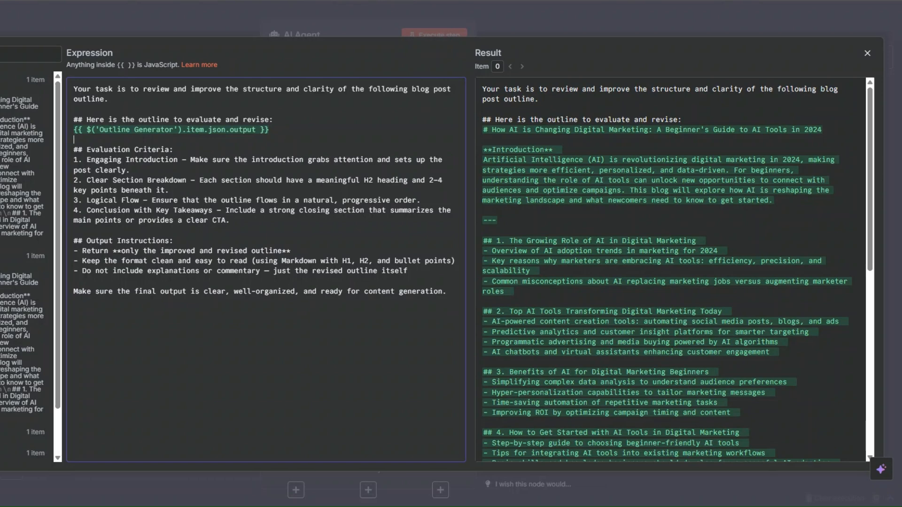
left_click(177, 151)
left_click(237, 188)
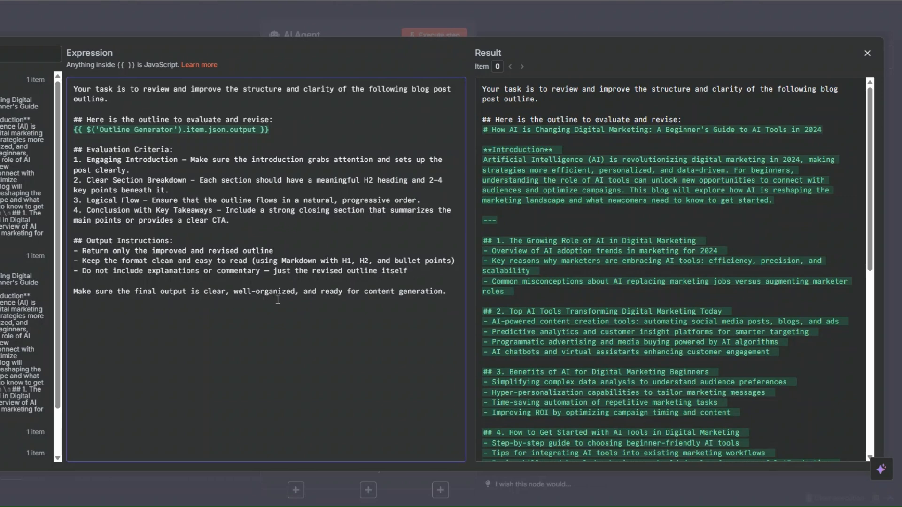
key("Escape")
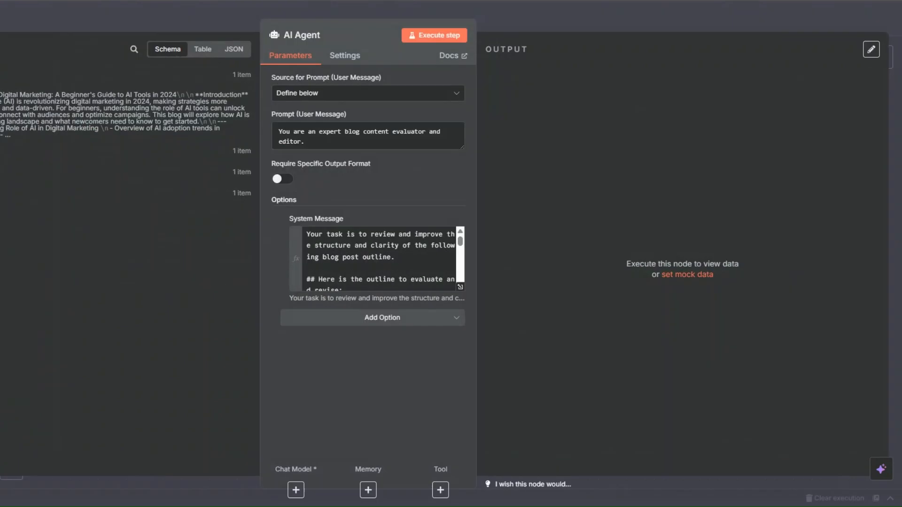
key("Escape")
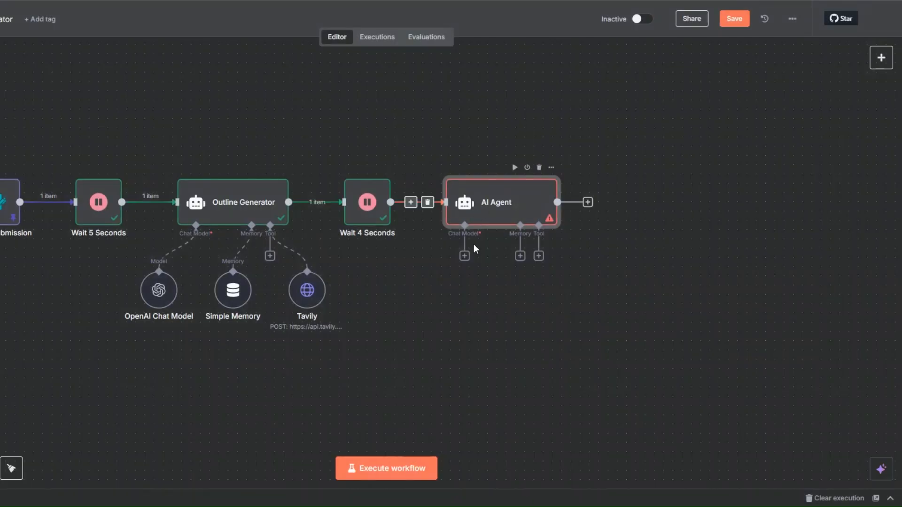
Step: Connect the existing OpenAI Chat Model and Simple Memory to the new AI Agent, placing both nodes between the two agents
left_click(464, 256)
left_click_drag(167, 287, 407, 315)
left_click_drag(458, 254, 401, 288)
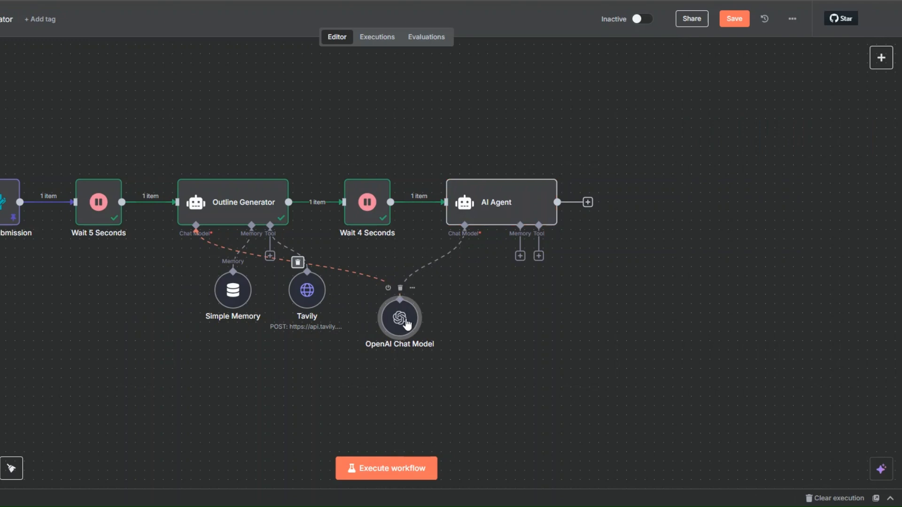
left_click_drag(519, 256, 484, 310)
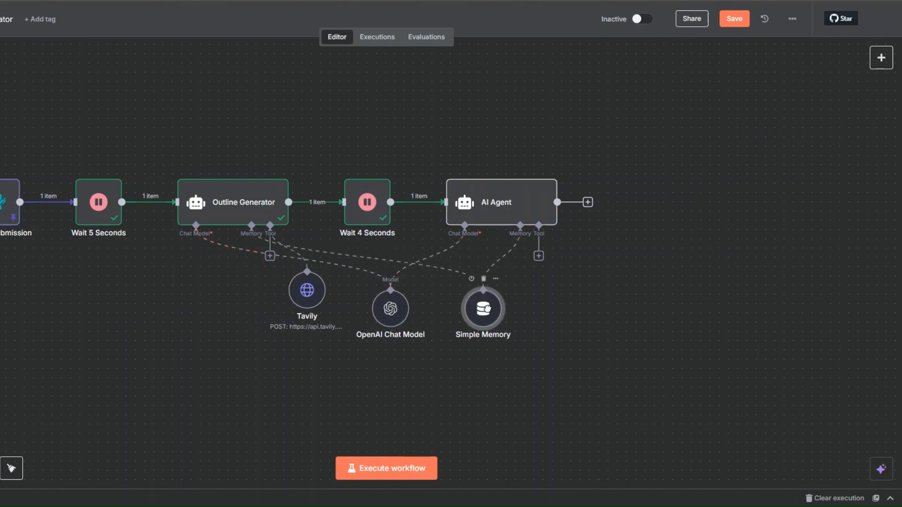
Step: Rename the AI Agent node to "Blog Outline Evaluator"
right_click(496, 201)
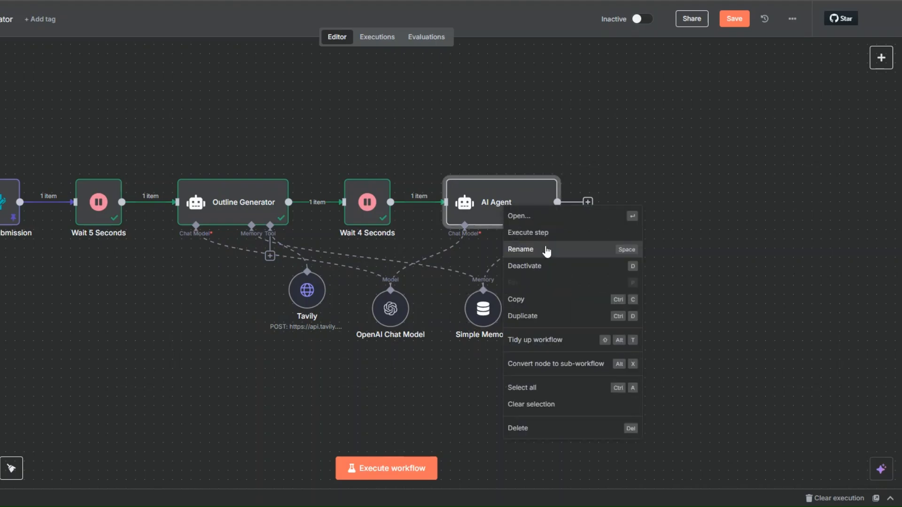
left_click(546, 249)
left_click_drag(349, 248, 255, 246)
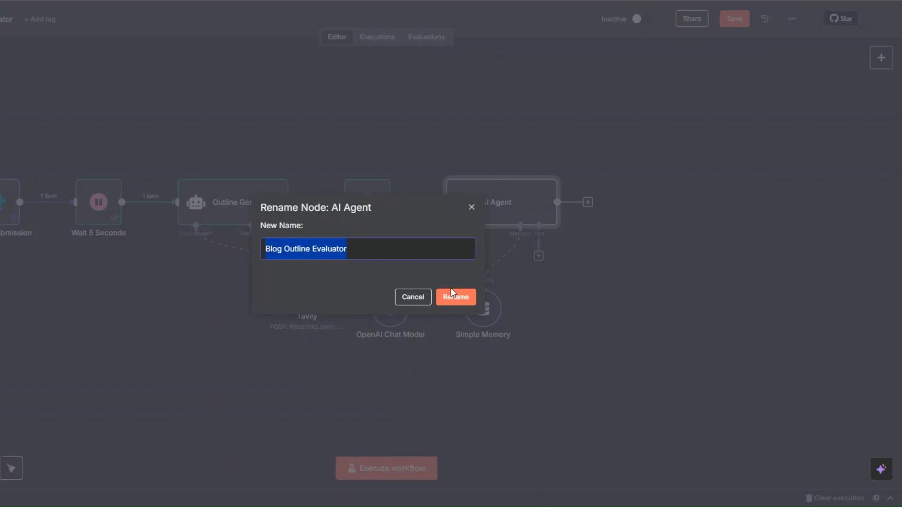
left_click(454, 297)
Step: Rename the Outline Generator node to "Blog Outline Generator"
right_click(221, 210)
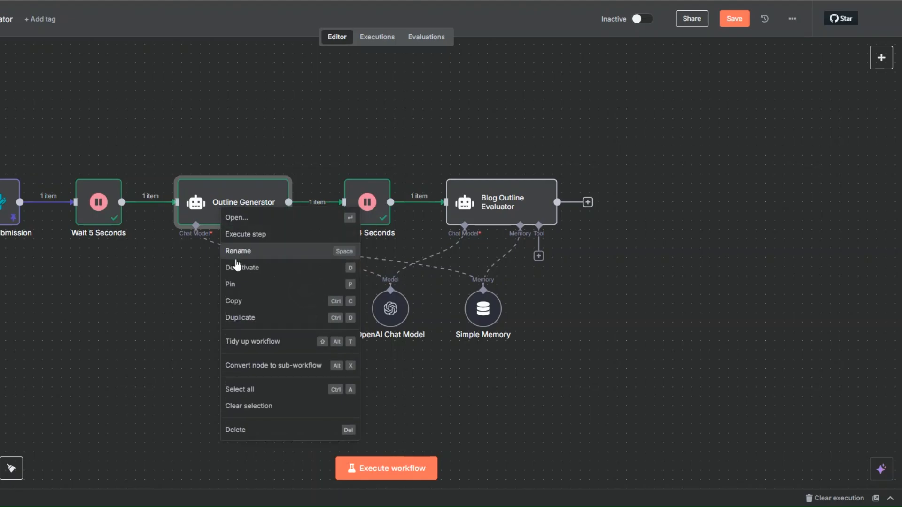
left_click(235, 256)
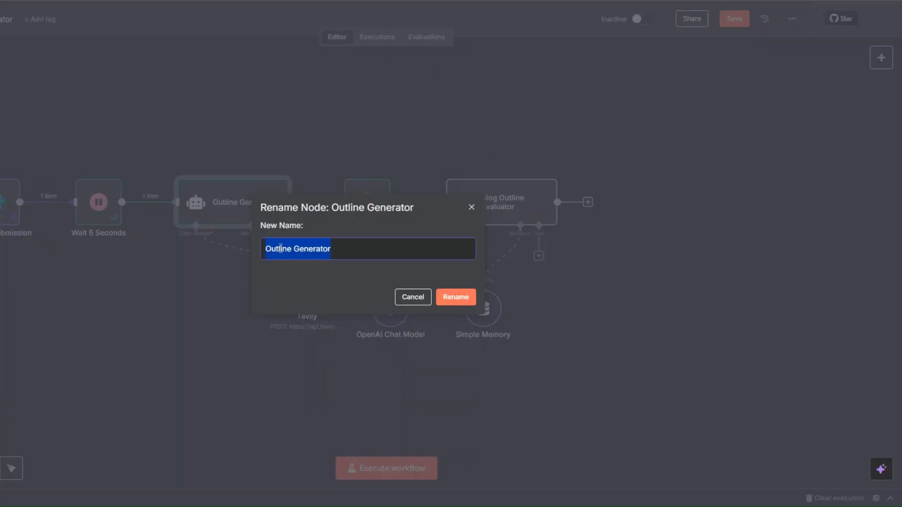
left_click(264, 248)
type("Blog")
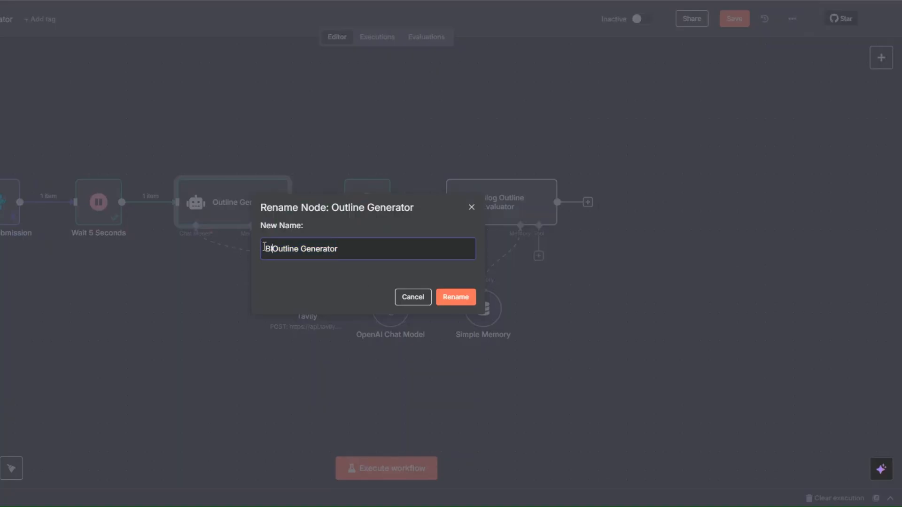
left_click(456, 298)
Step: Execute the workflow, tidy the positions of the Blog Outline Evaluator and Tavily nodes, and save the workflow
left_click_drag(507, 193, 525, 195)
left_click(393, 468)
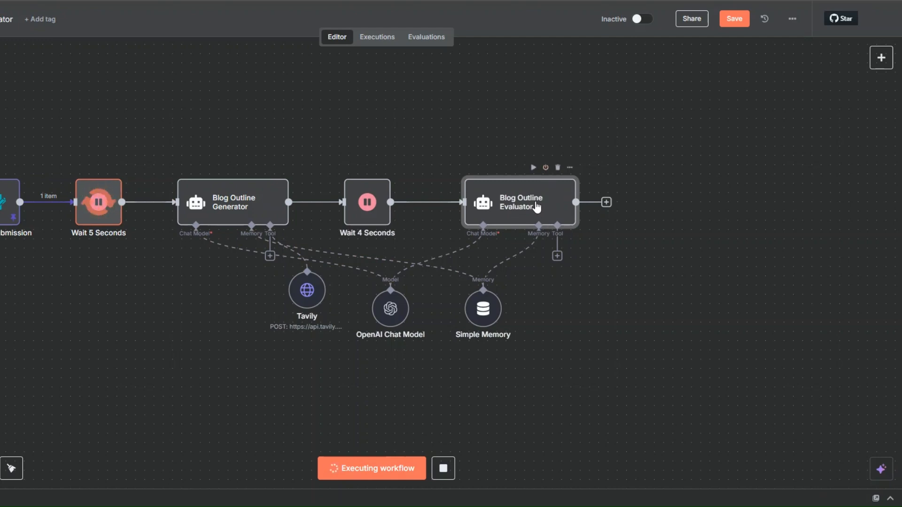
left_click(736, 23)
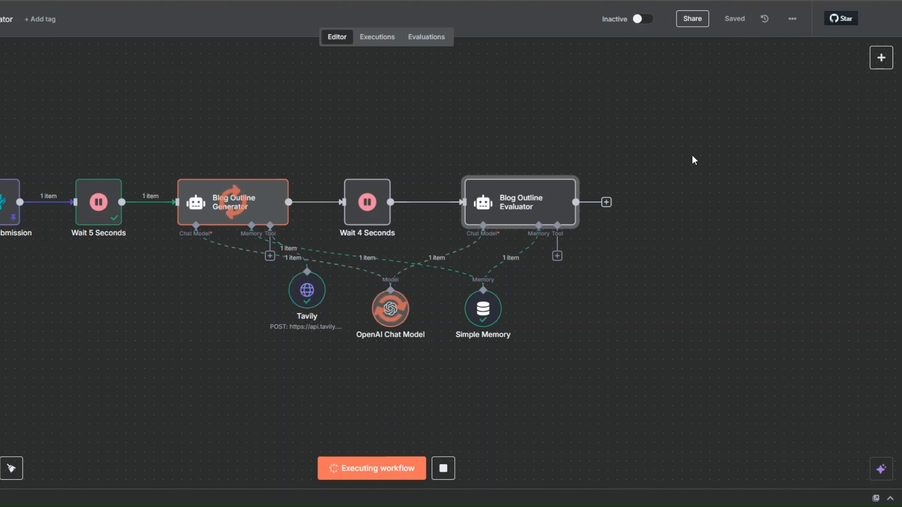
left_click_drag(309, 291, 291, 310)
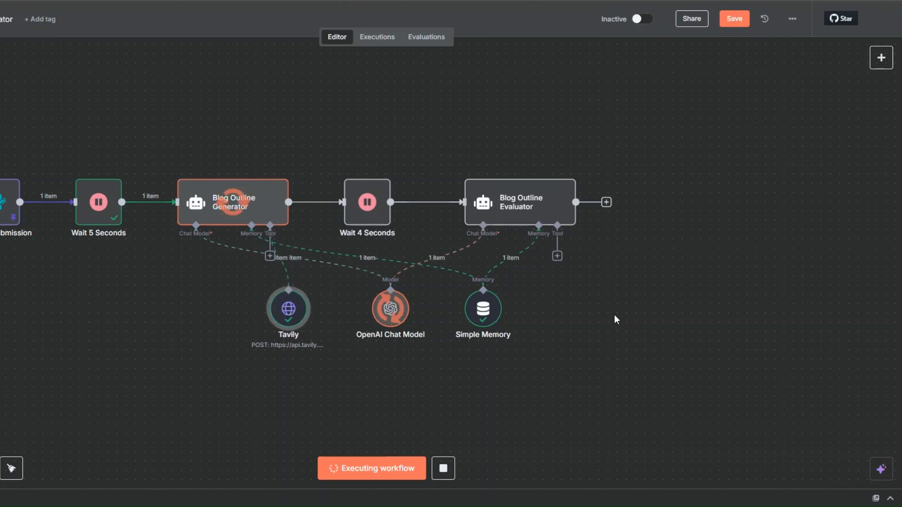
key("ctrl+s")
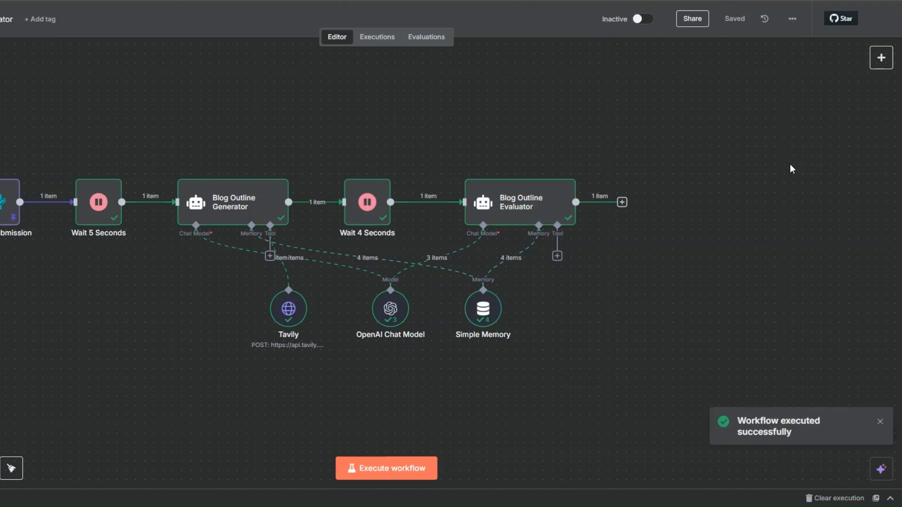
Step: Examine the revised outline in the Blog Outline Evaluator's output
right_click(509, 209)
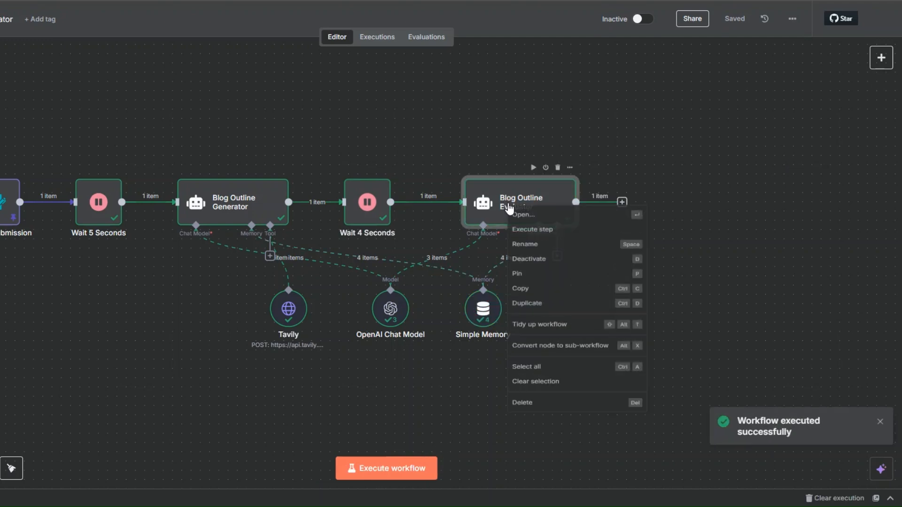
left_click(519, 217)
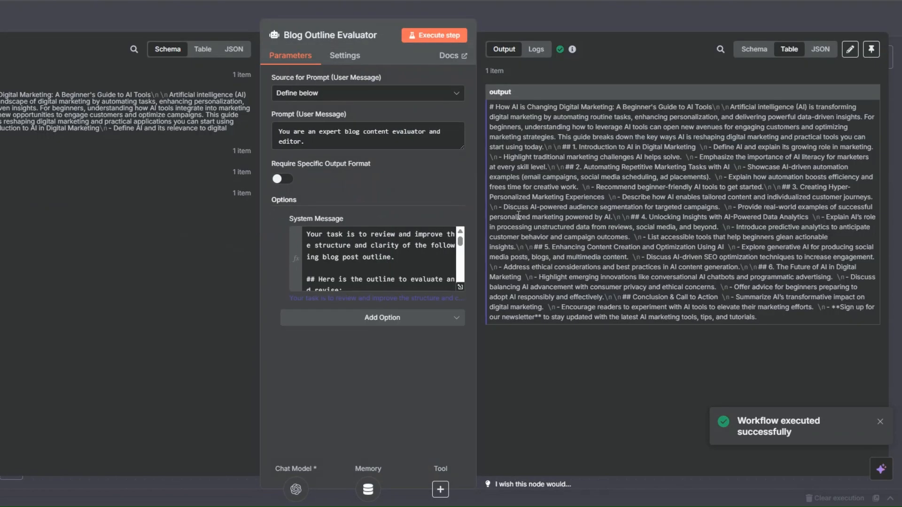
left_click_drag(494, 112, 776, 321)
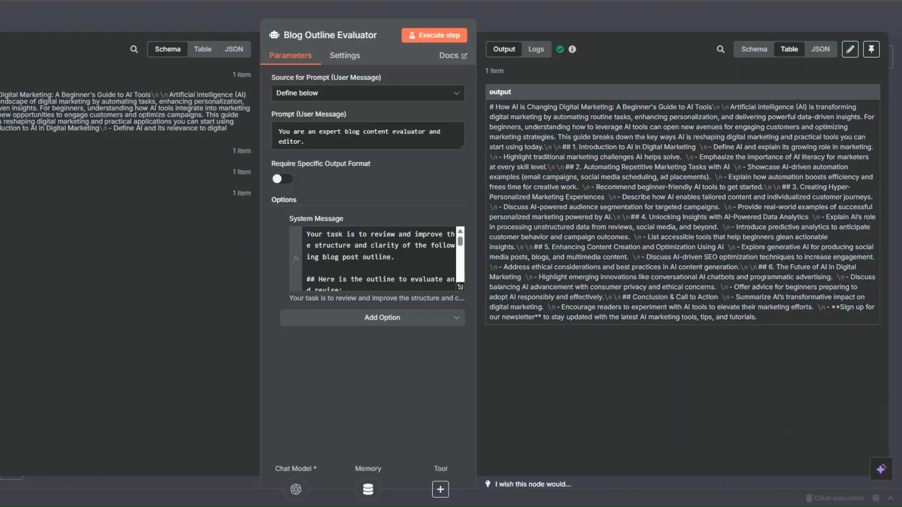
key("Escape")
Step: Add a Wait node after the Blog Outline Evaluator with a wait amount of 3 seconds
left_click_drag(590, 288, 506, 288)
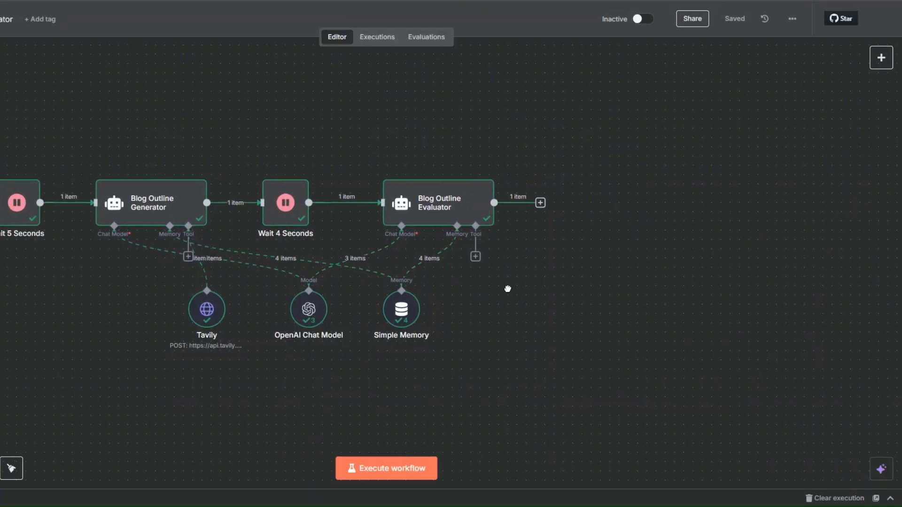
left_click(544, 203)
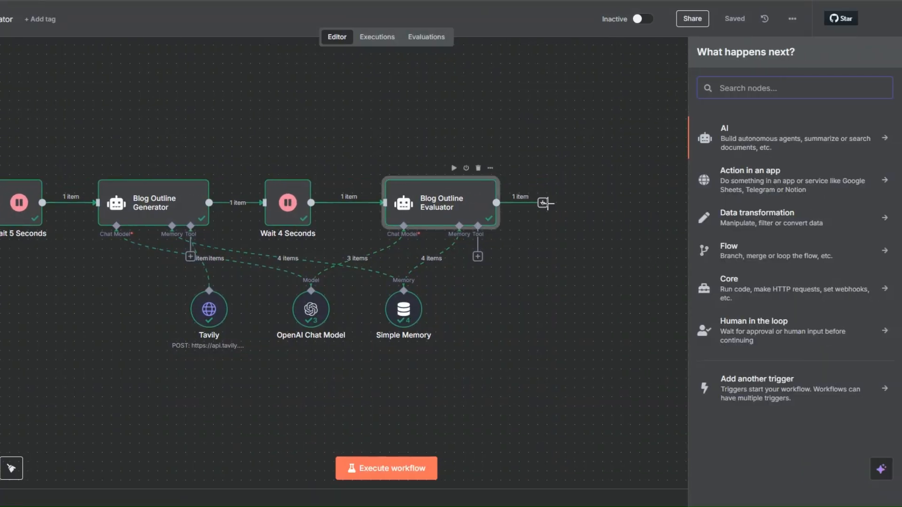
type("wai")
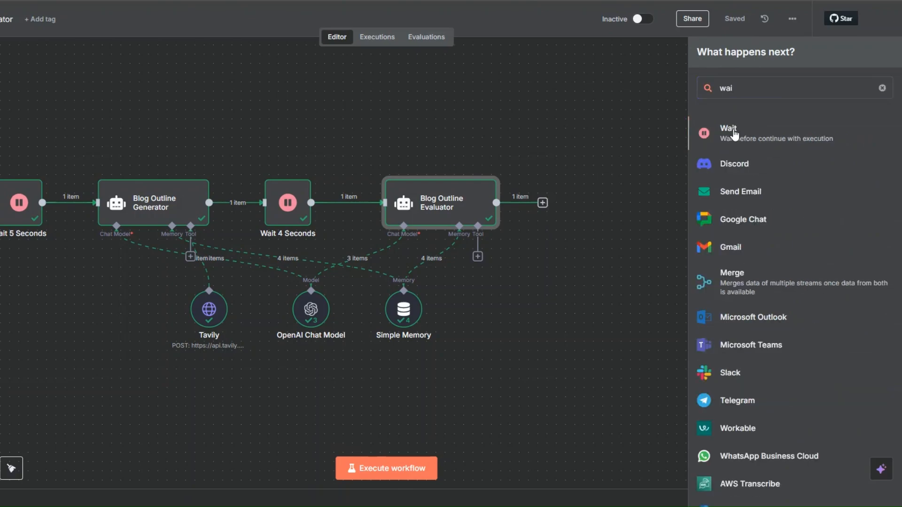
left_click(733, 129)
left_click(279, 130)
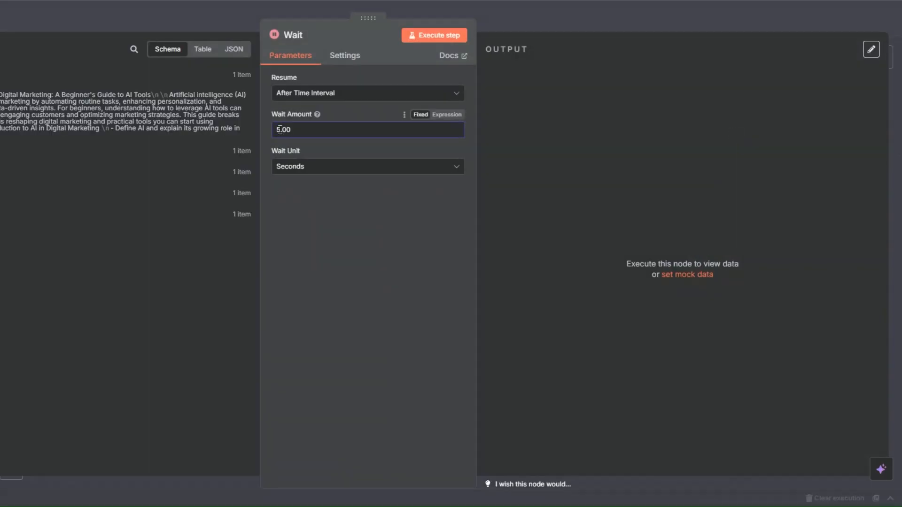
type("3")
key("Escape")
Step: Rename the new Wait node to "Wait 3 Seconds" and save the workflow
right_click(570, 210)
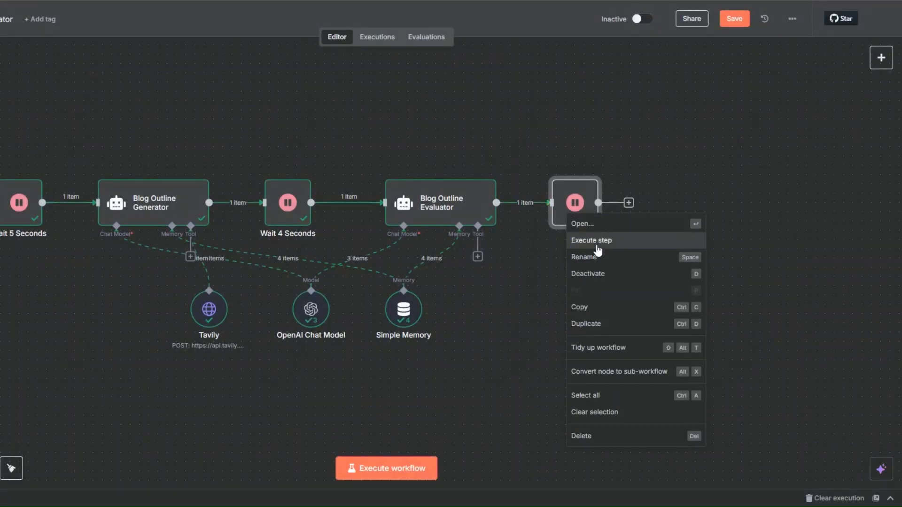
left_click(598, 258)
left_click(336, 247)
type("3 Seconds")
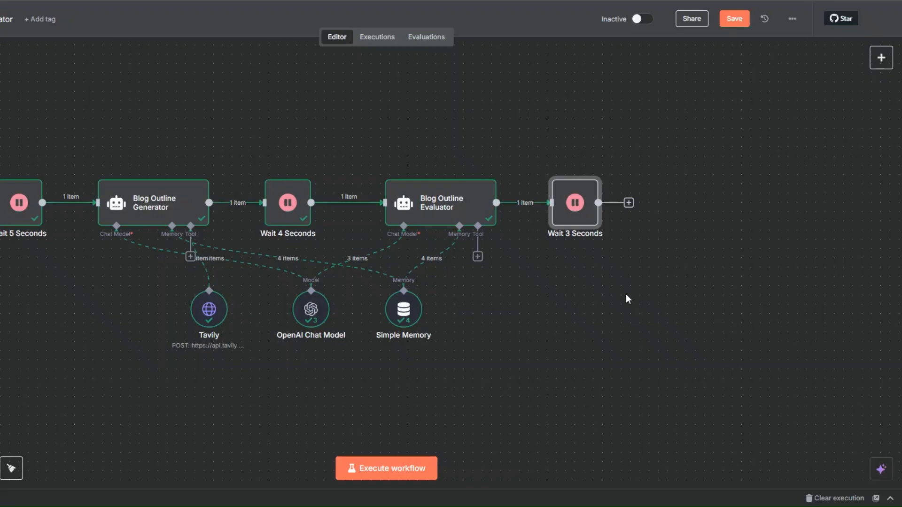
left_click(741, 21)
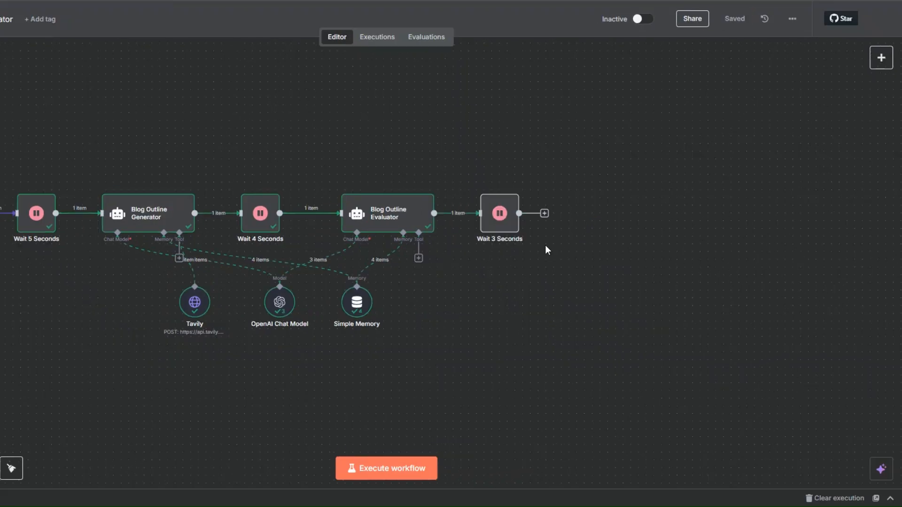
Step: Add an AI Agent node after Wait 3 Seconds and execute the previous nodes to load its input data
left_click(544, 214)
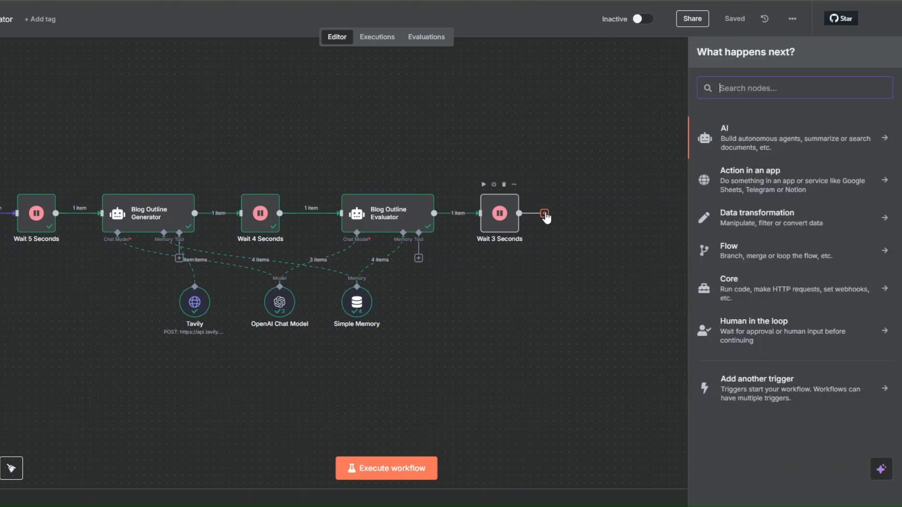
left_click(739, 134)
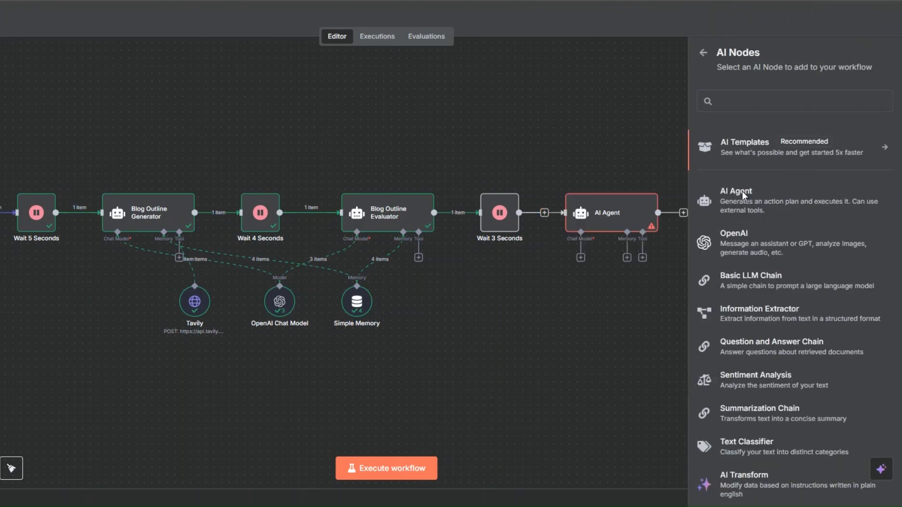
left_click(742, 192)
left_click(78, 271)
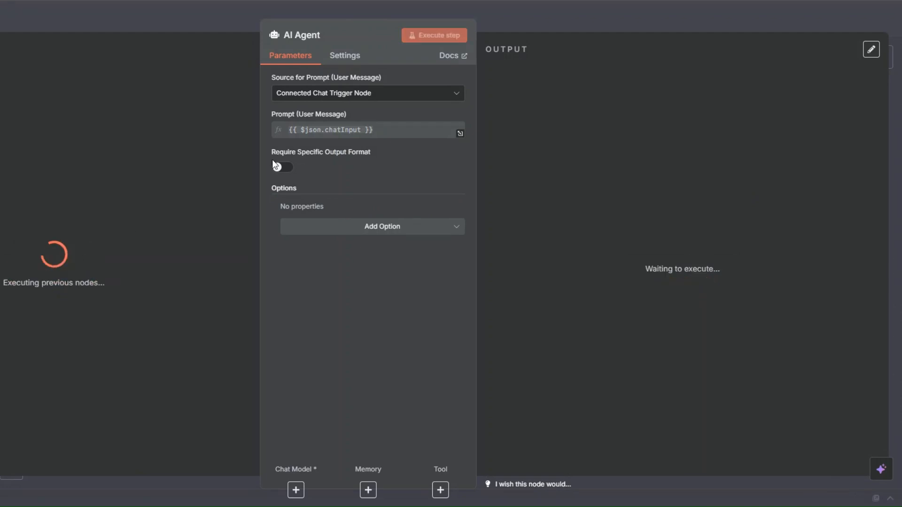
Step: Define the AI Agent's prompt below as "You are an expert blog post writer with deep knowledge of SEO, web content strategy, and engaging storytelling."
left_click(334, 93)
left_click(334, 165)
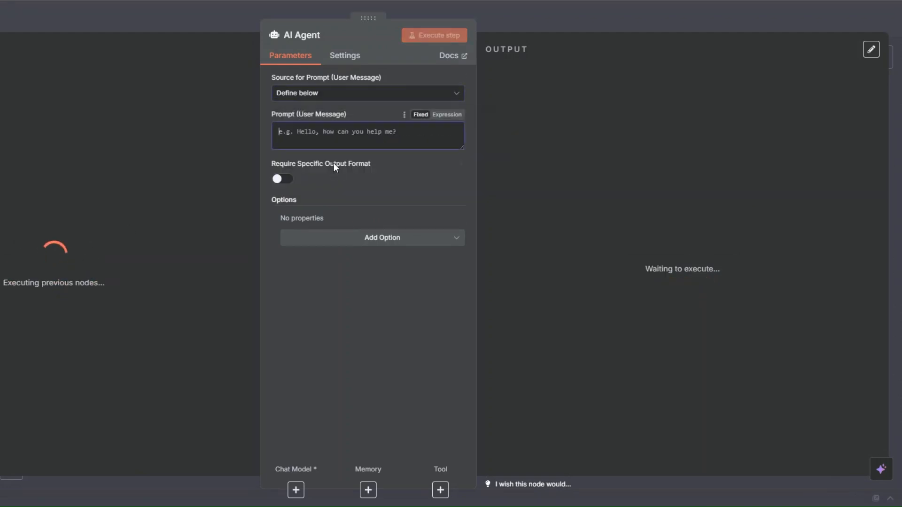
left_click(315, 133)
key("ctrl+v")
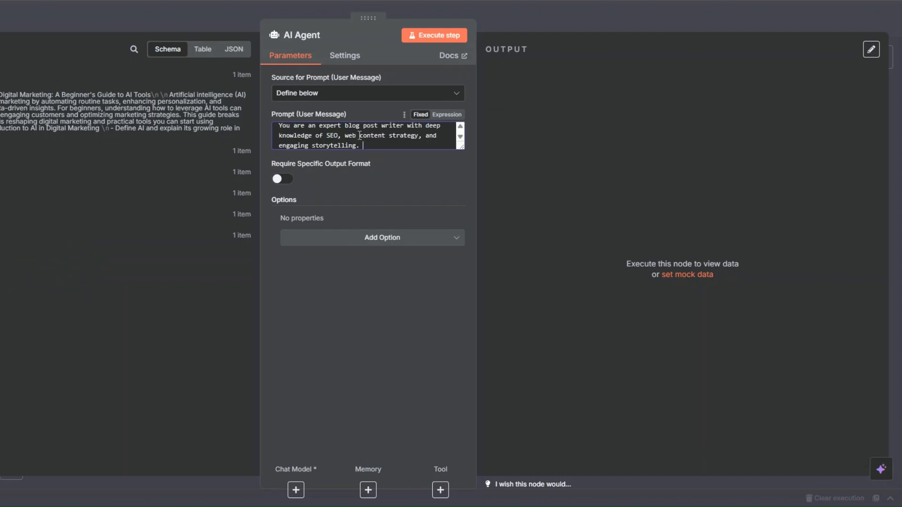
scroll(359, 135, "up", 1)
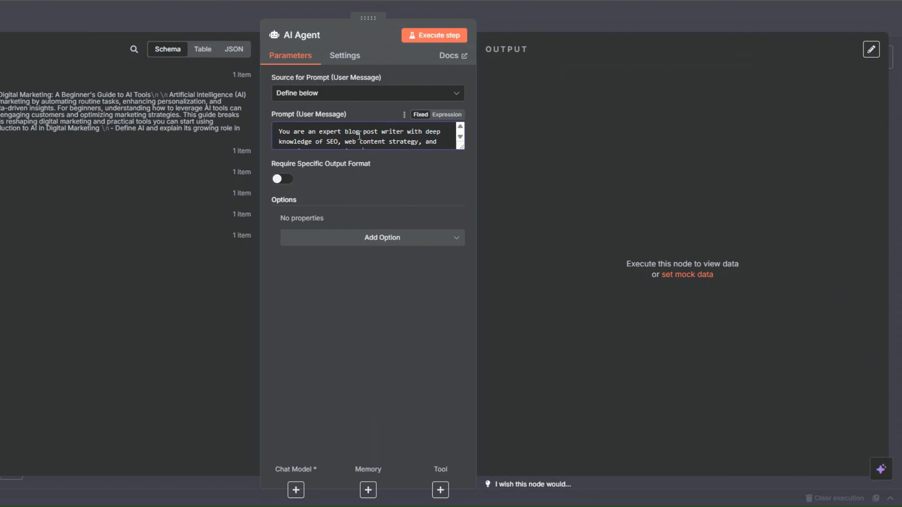
Step: Add a System Message expression with blog-writing instructions based on the revised outline {{ $json.output }}, without asterisks around the Tavily search instruction
scroll(359, 135, "down", 1)
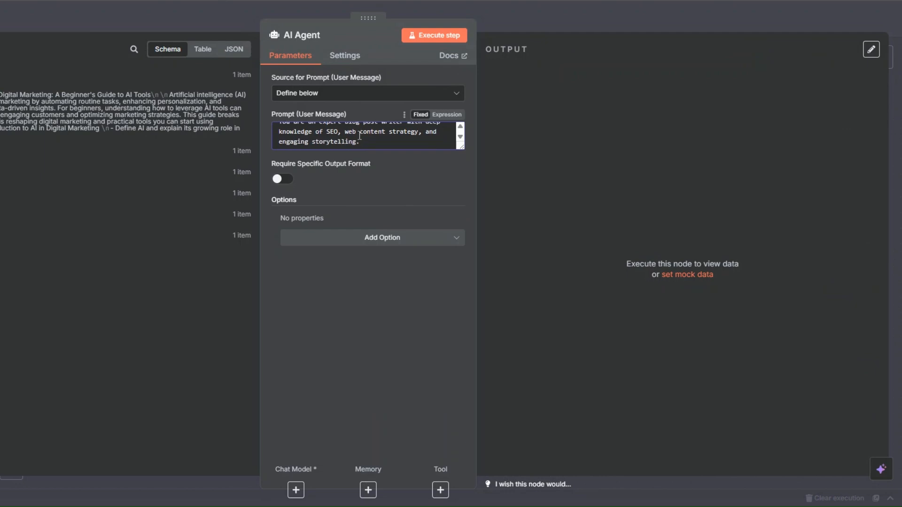
left_click(378, 240)
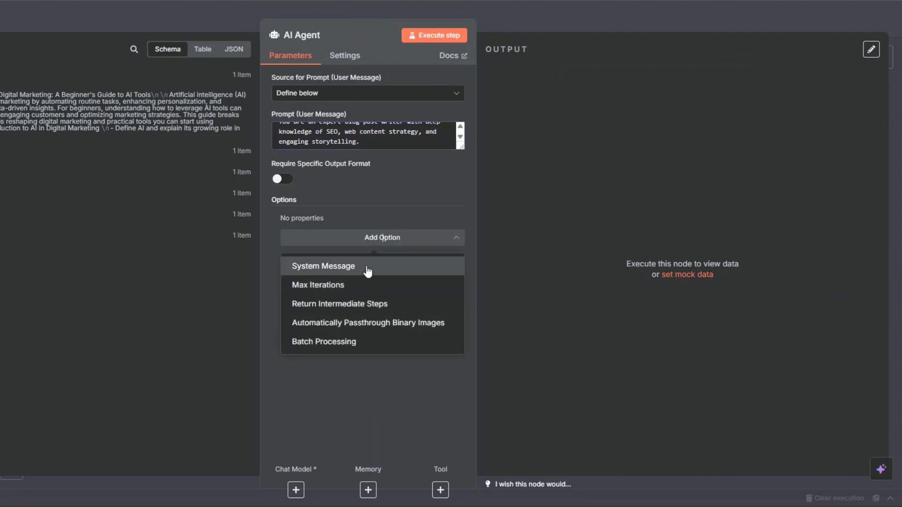
left_click(366, 272)
left_click(447, 219)
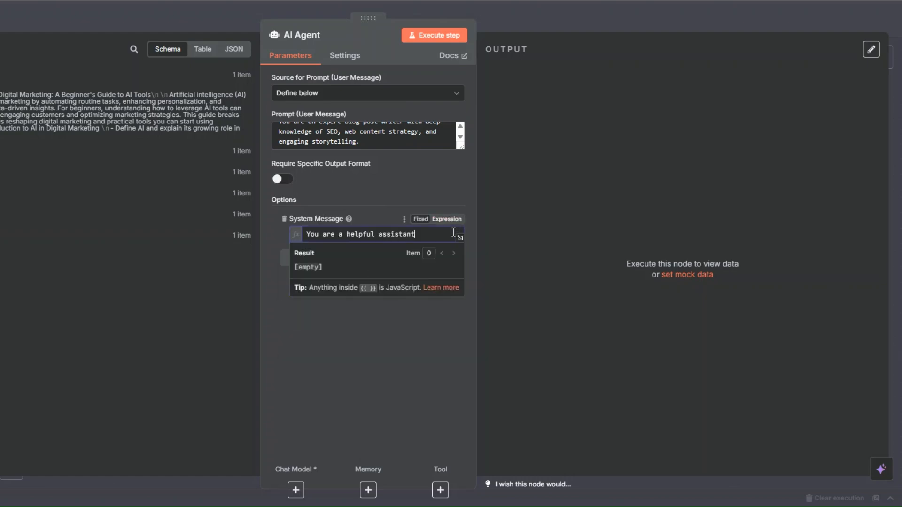
left_click(461, 240)
key("ctrl+a")
type("Your task is to write a detailed and optimized blog post based on the outline below.  Before writing, **use Tavily to search and analyze the most recent and trending articles related to the topic. Use those sources to inform the content, support claims, and ensure the blog reflects up-to-date trends and accurate insights.  ## Here is the revised outline: {{ $json.output }}  ## Writing Guidelines: - Expand on each section of the outline into well-structured, informative, and engaging paragraphs.  - The total blog length should be at least 1500 words.  - Use a natural, reader-friendly tone while ensuring SEO optimization (e.g., keyword usage, subheadings, and internal linking opportunities).  - Where appropriate, reference insights from your Tavily research to back up points or provide examples (paraphrased, not quoted directly).  - Use varied sentence structure and formatting (bold, bullet points, etc.) to improve readability.  - Include a short but compelling **introduction** and a **strong conclusion** with a call to action or summary.  ## Output Format: - Structure the post using Markdown or clean HTML - Use H1 for the title and H2 for each main section - Avoid repeating the outline — generate complete paragraphs only  Make the article informative, up-to-date, and ready for publishing.")
left_click(195, 149)
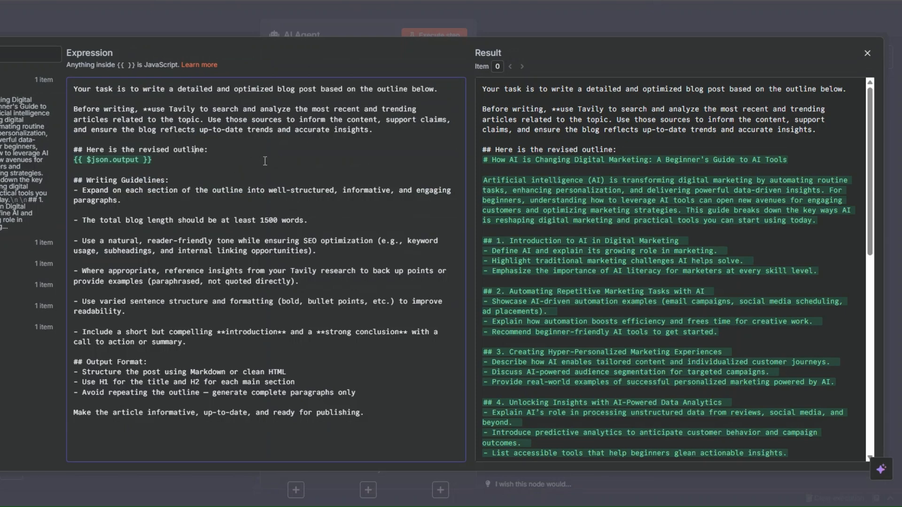
key("BackSpace")
key("BackSpace")
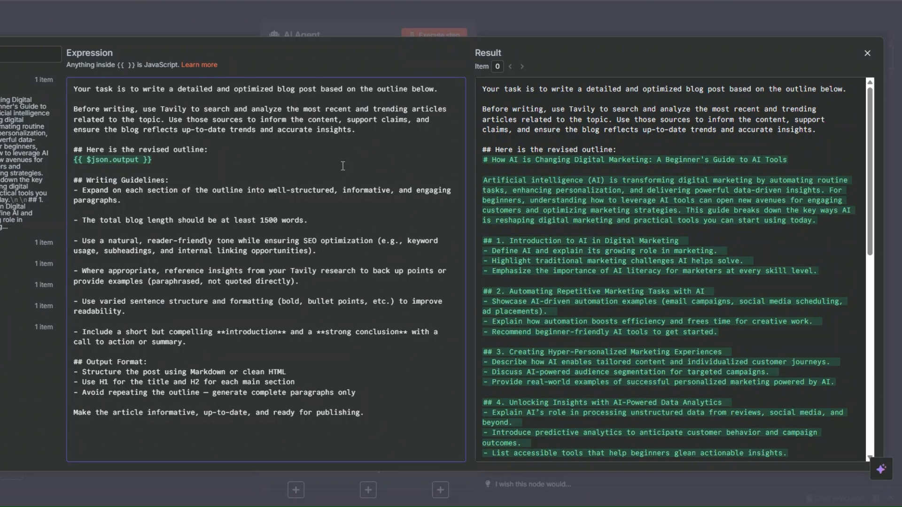
Step: Replace "Markdown or clean HTML" in the system message's output format with the form's answer on specific blog post formatting
left_click_drag(191, 372, 284, 372)
key("BackSpace")
key("Delete")
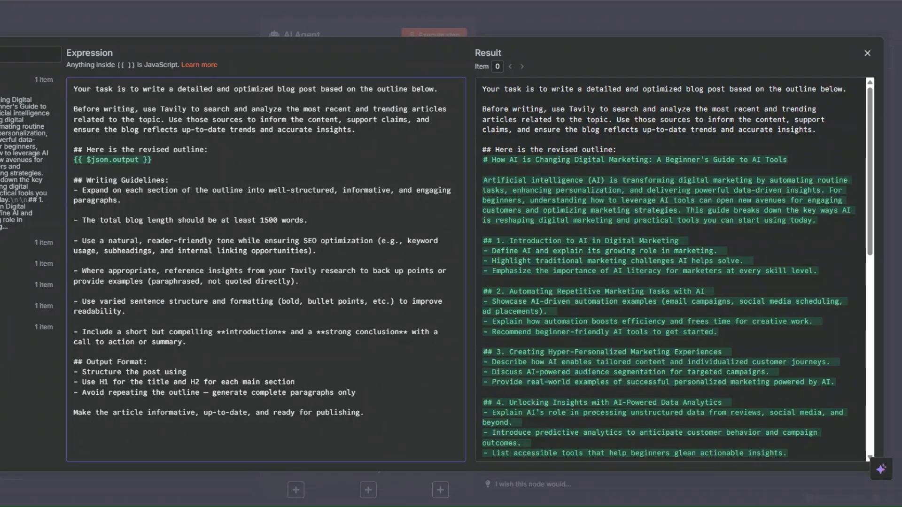
scroll(28, 268, "down", 3)
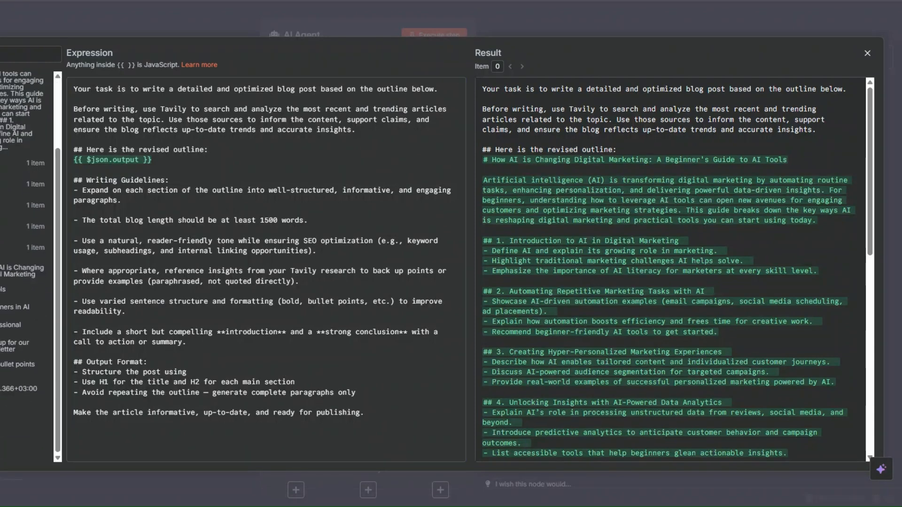
left_click_drag(19, 362, 189, 371)
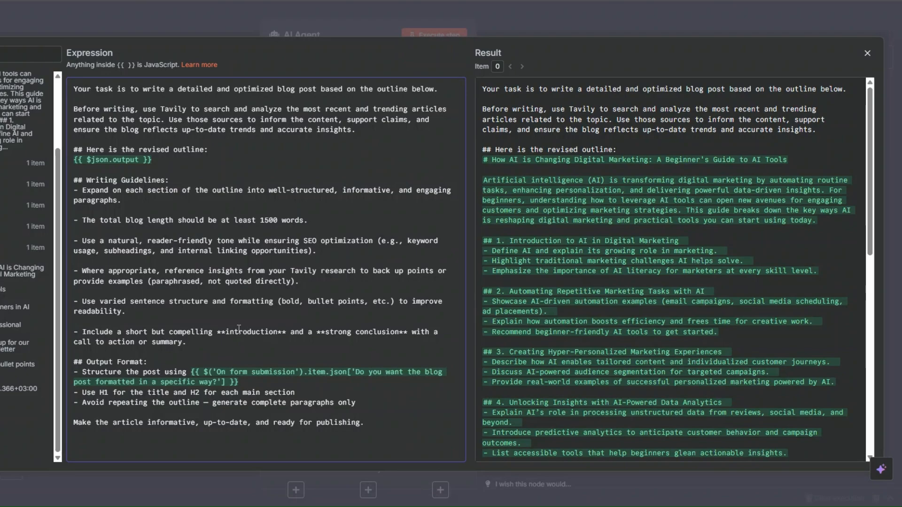
key("Escape")
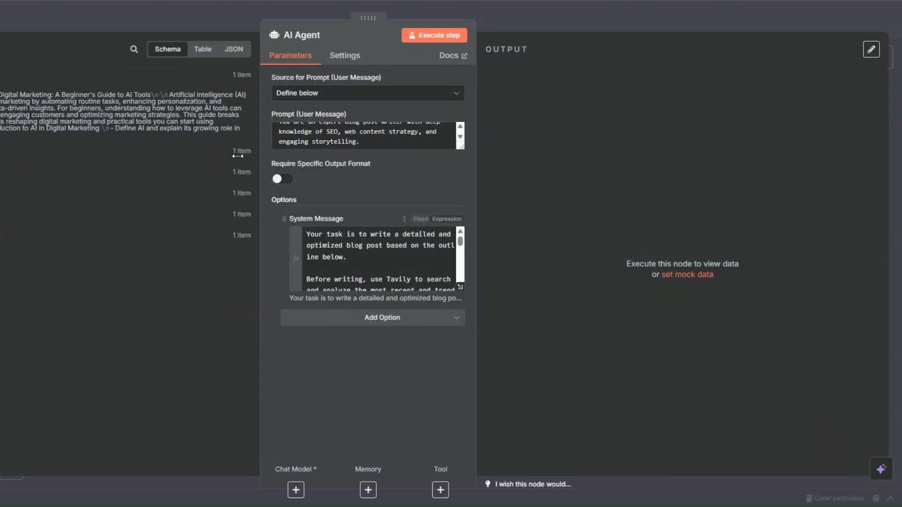
key("Escape")
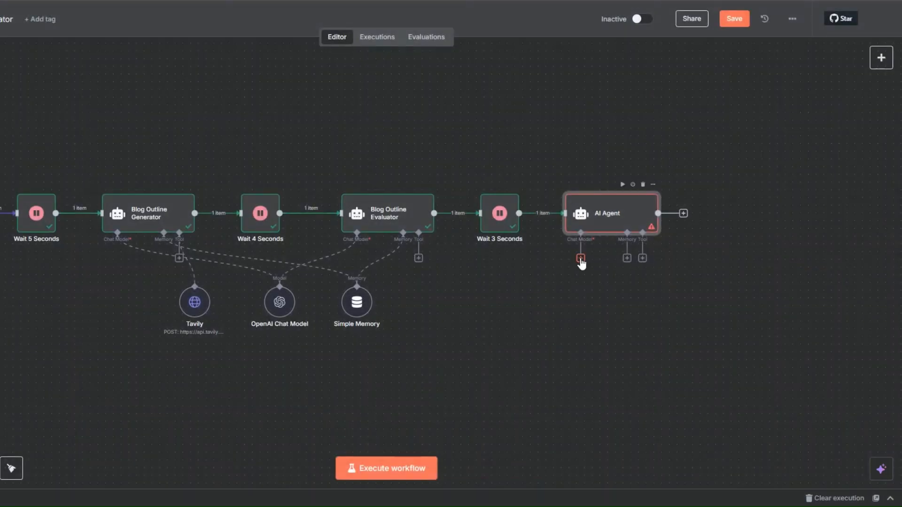
Step: Connect the existing OpenAI Chat Model, Simple Memory and Tavily nodes to the new AI Agent and arrange them in a row beneath the workflow
left_click(581, 258)
left_click(542, 275)
left_click_drag(274, 299, 580, 258)
left_click_drag(194, 303, 527, 319)
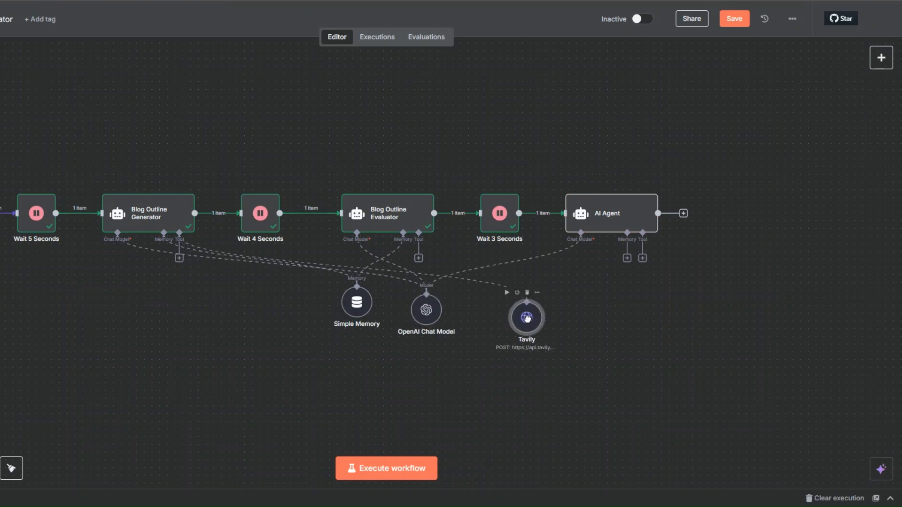
left_click_drag(357, 315, 357, 346)
left_click_drag(626, 259, 358, 316)
left_click_drag(433, 310, 450, 326)
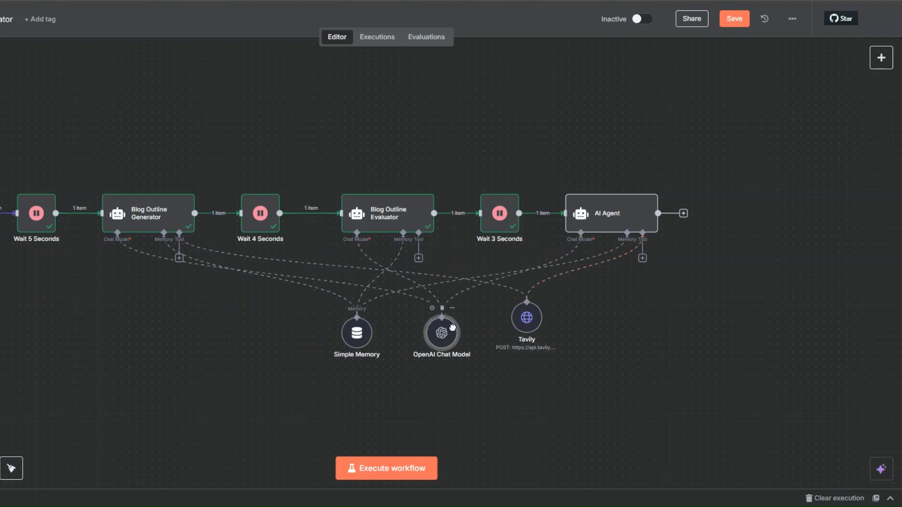
Step: Rename the new AI Agent node to "Blog Post Generator" and save the workflow
right_click(615, 219)
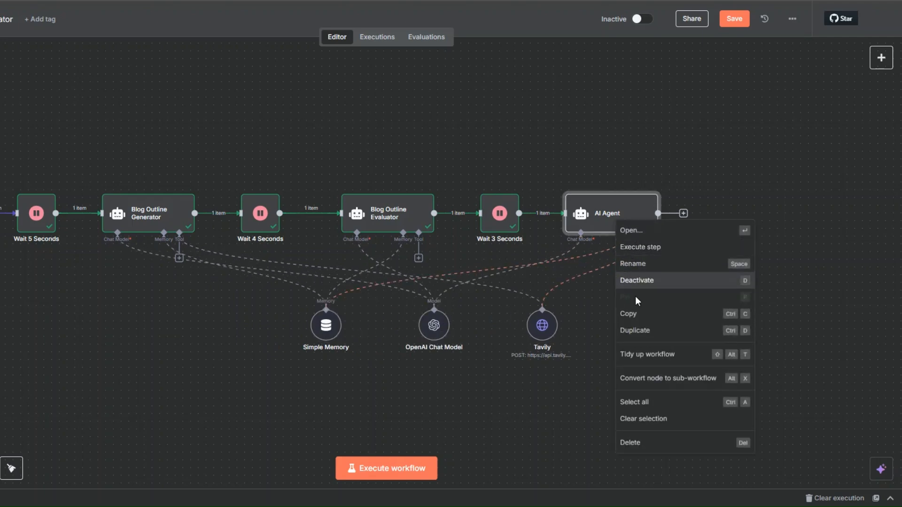
left_click(633, 267)
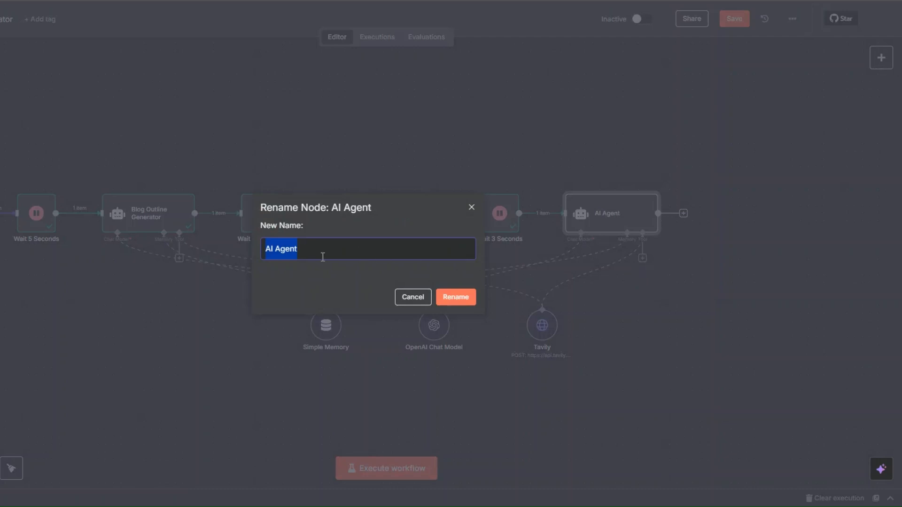
type("Blog Post ")
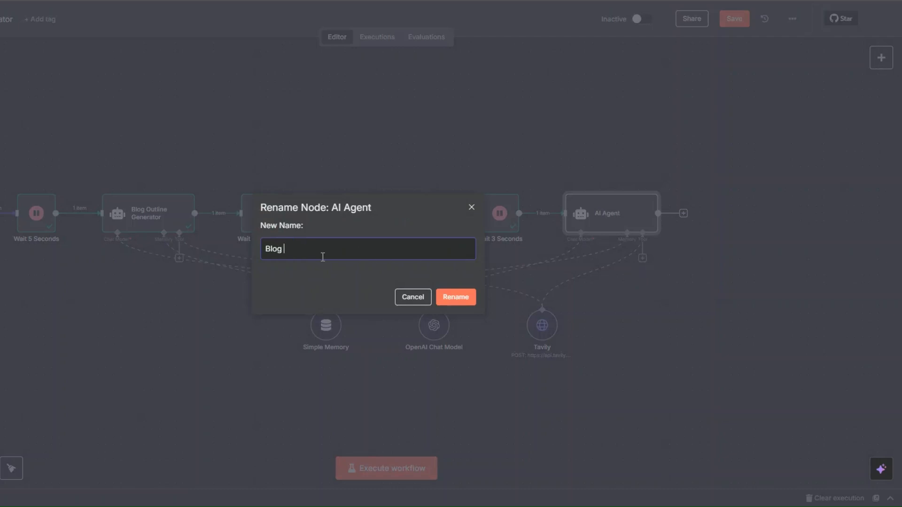
type("Generator")
left_click(464, 297)
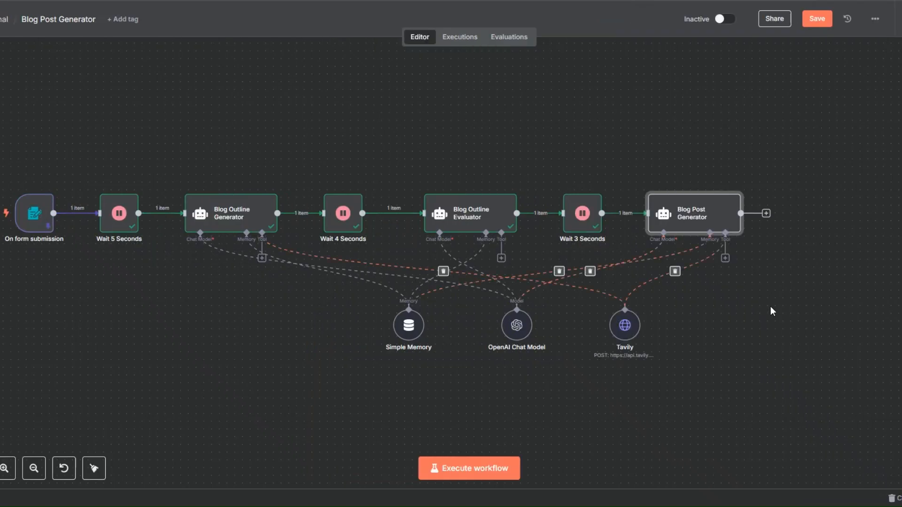
left_click(735, 18)
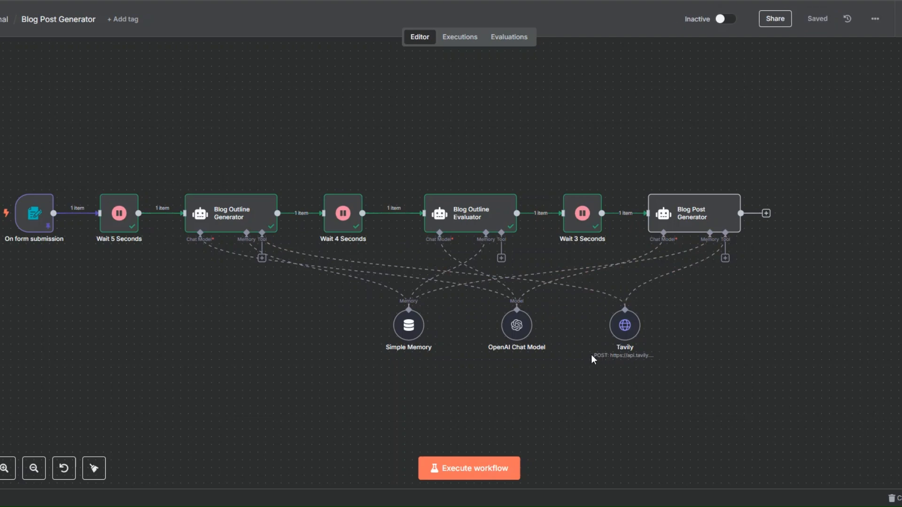
Step: Execute the workflow and review the full blog post in the Blog Post Generator's output
left_click(475, 469)
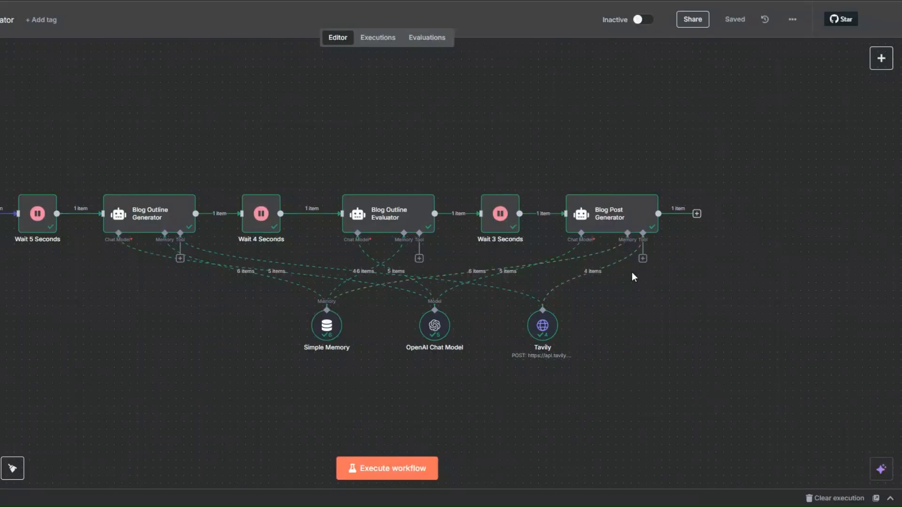
right_click(609, 223)
left_click(623, 229)
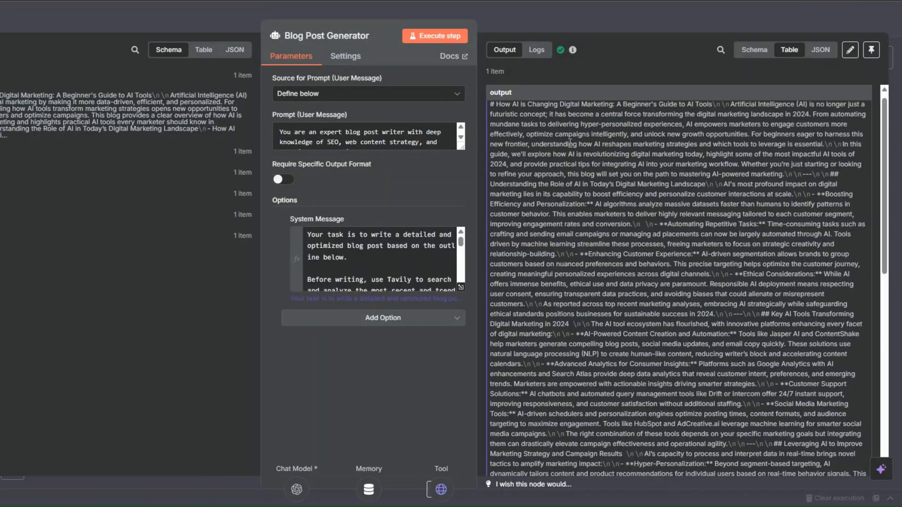
scroll(573, 146, "down", 10)
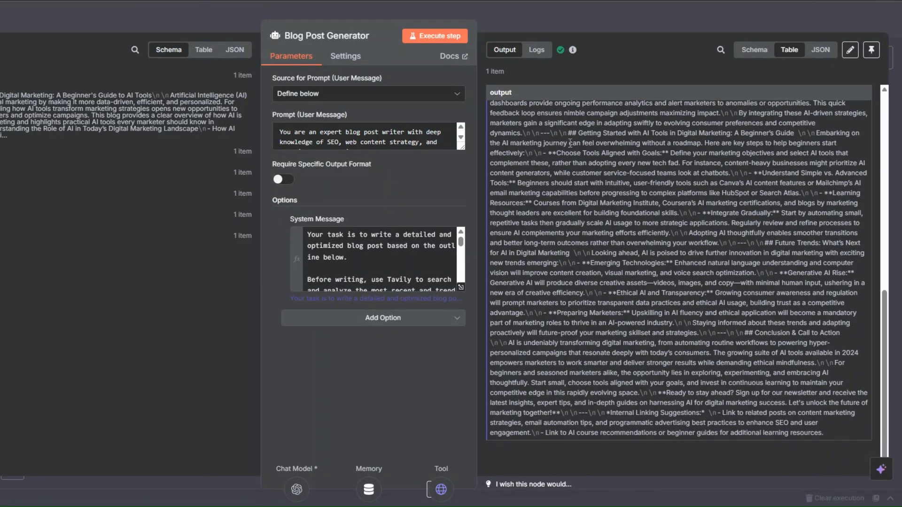
scroll(570, 143, "up", 10)
left_click_drag(493, 108, 706, 108)
scroll(617, 117, "down", 10)
key("Escape")
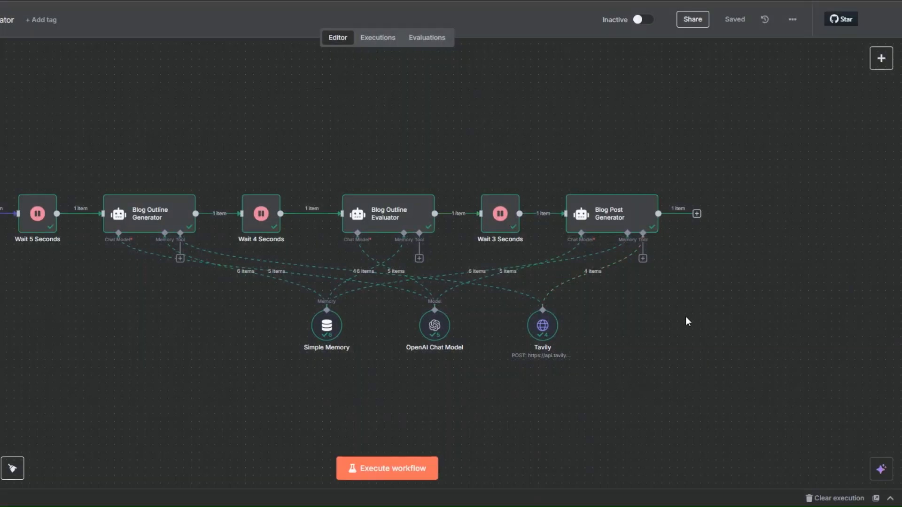
Step: Add a Google Docs "Create a document" node after the Blog Post Generator
left_click_drag(667, 314, 518, 313)
left_click(539, 211)
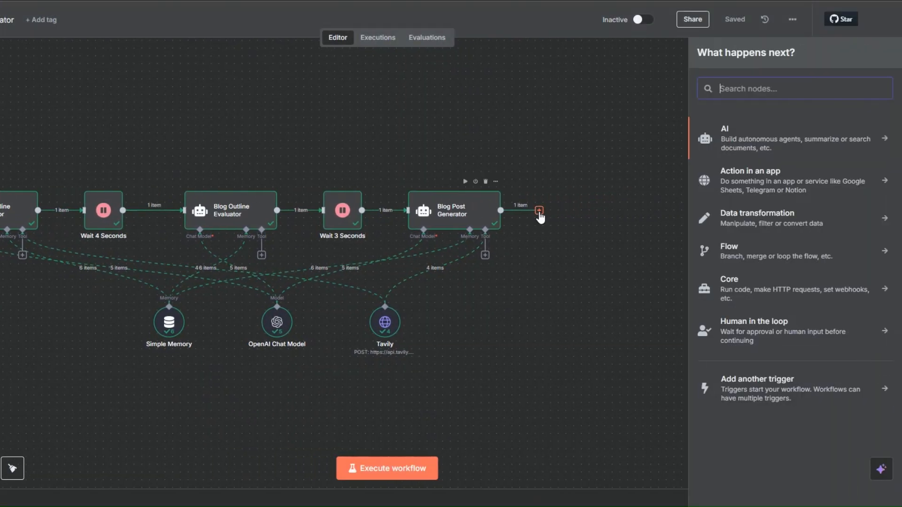
type("goo")
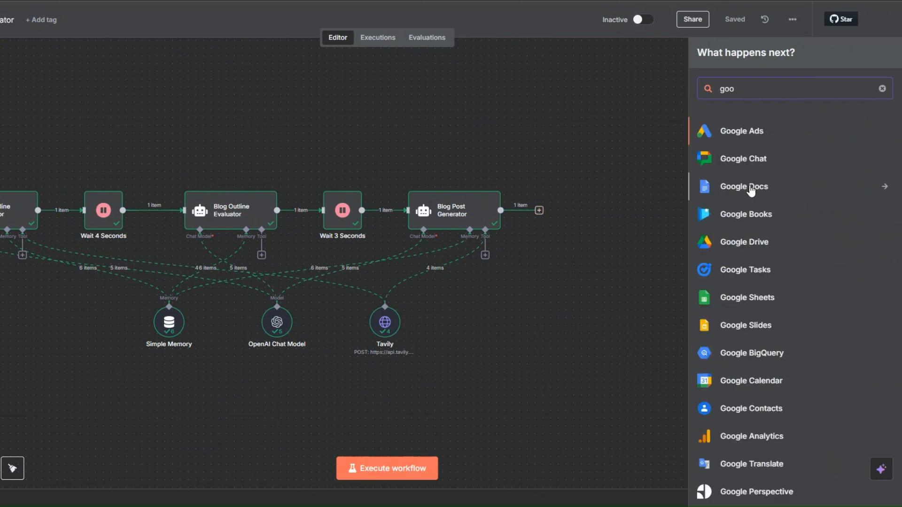
left_click(705, 183)
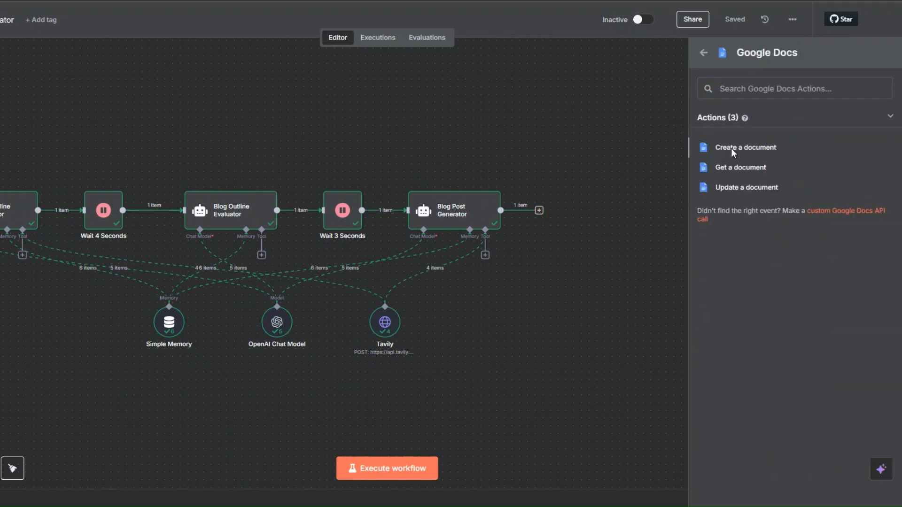
left_click(732, 150)
left_click(324, 98)
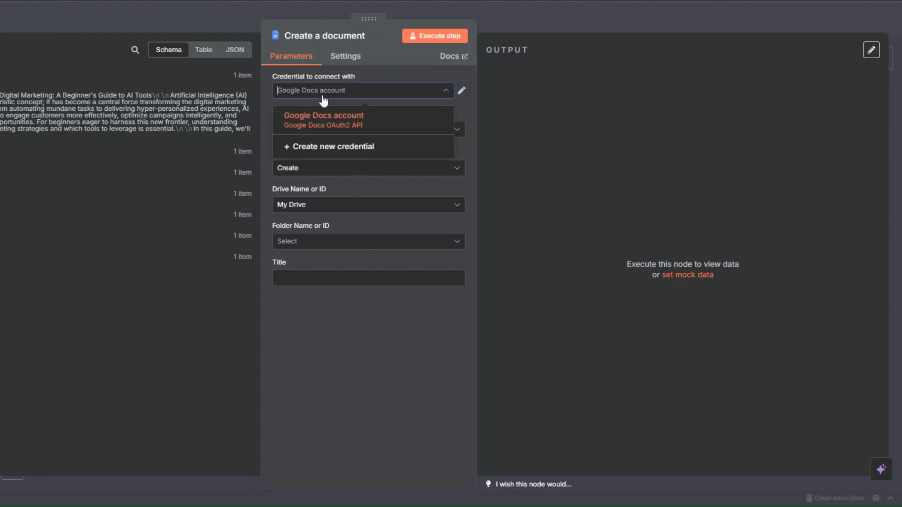
left_click(322, 146)
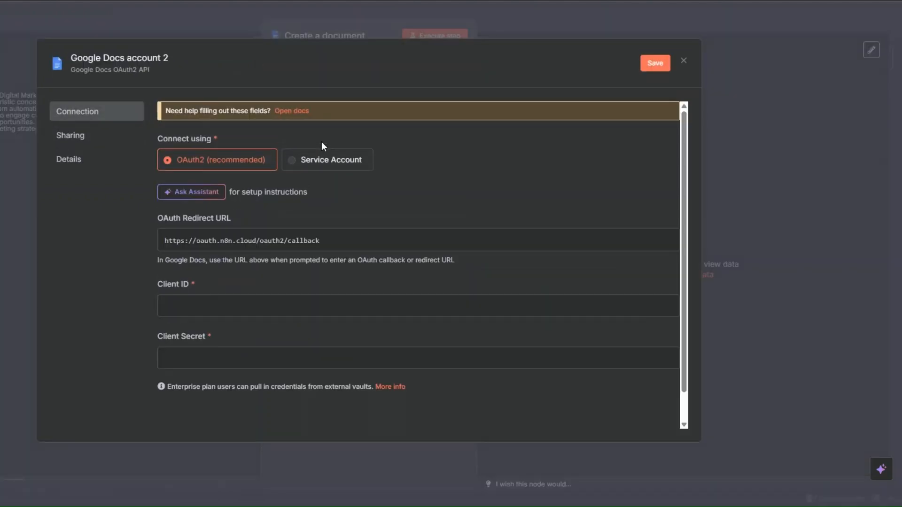
left_click(217, 364)
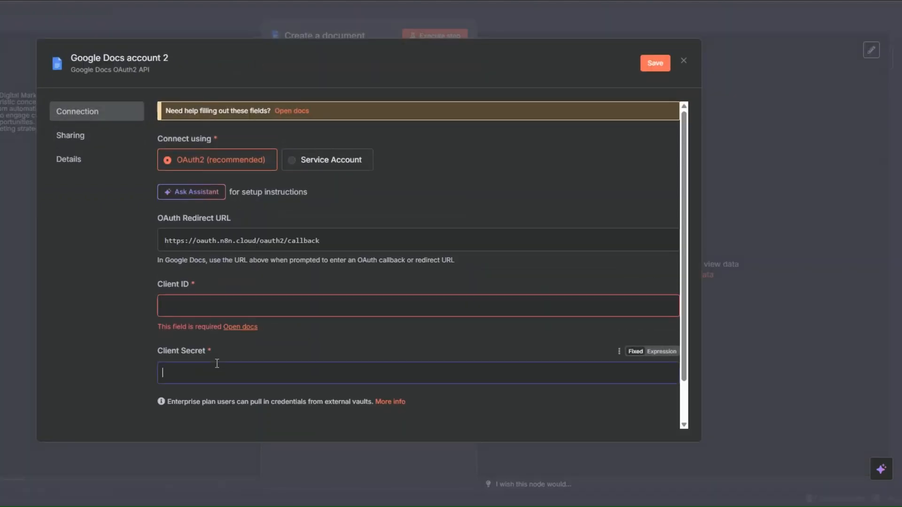
left_click(682, 61)
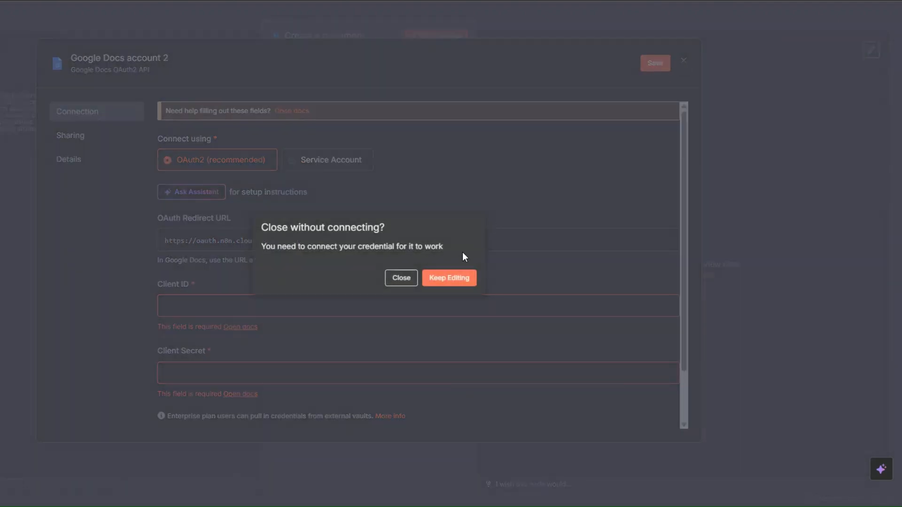
left_click(402, 279)
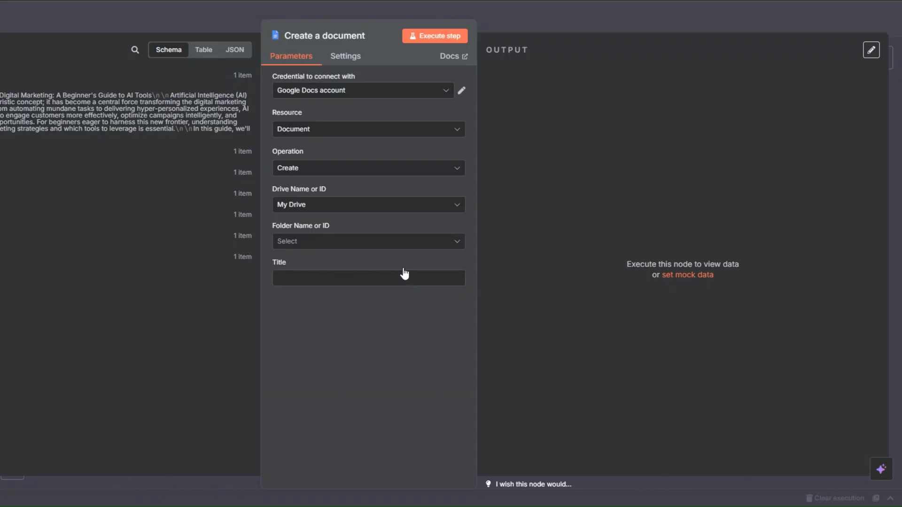
Step: Choose the personal folder in My Drive for the document and map its title to the form's main topic or title answer
left_click(305, 240)
left_click(308, 288)
left_click(300, 275)
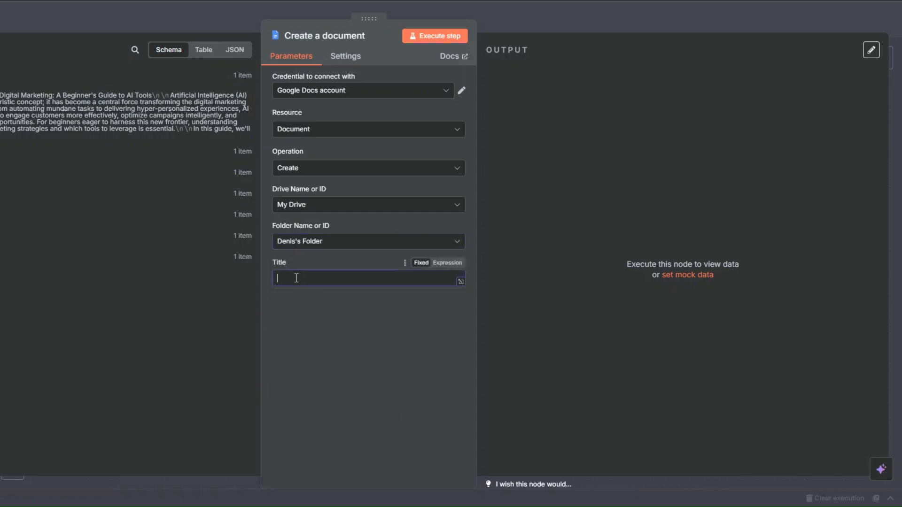
left_click(1, 257)
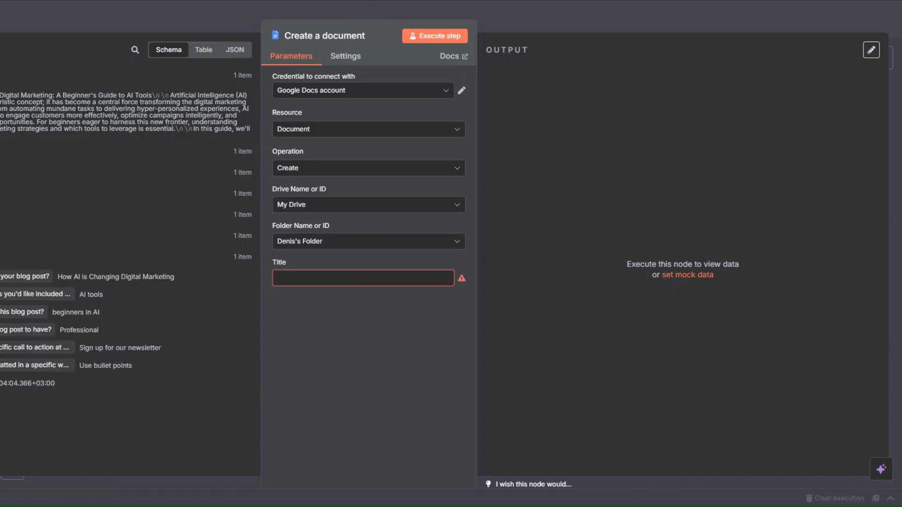
left_click_drag(9, 277, 353, 279)
left_click(328, 400)
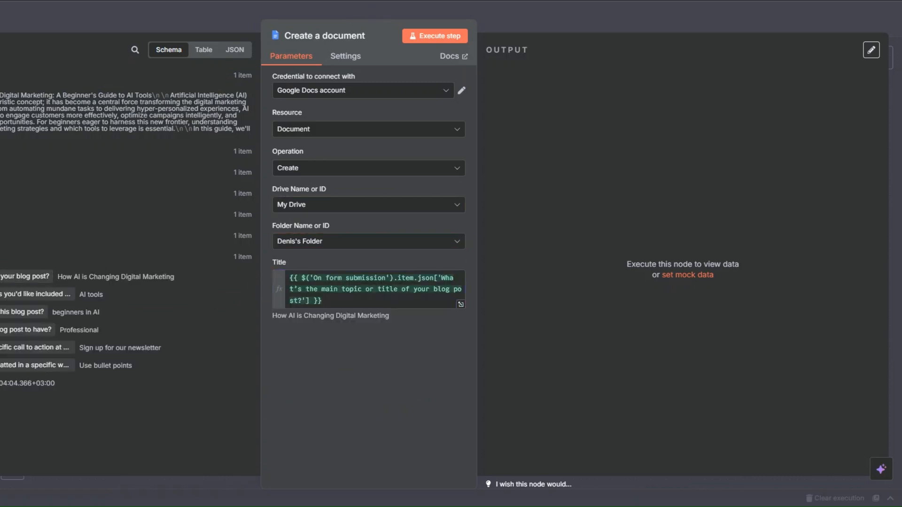
key("Escape")
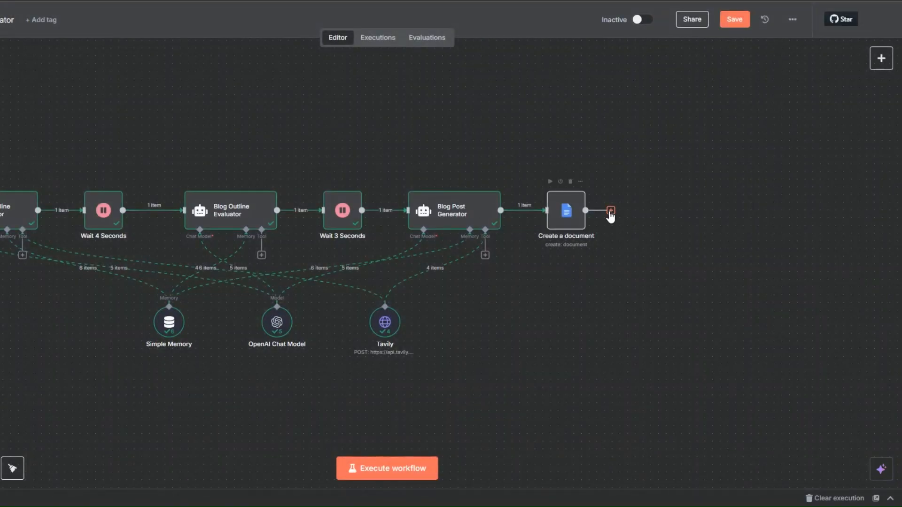
Step: Add a Google Docs "Update a document" node after the "Create a document" node
left_click(611, 212)
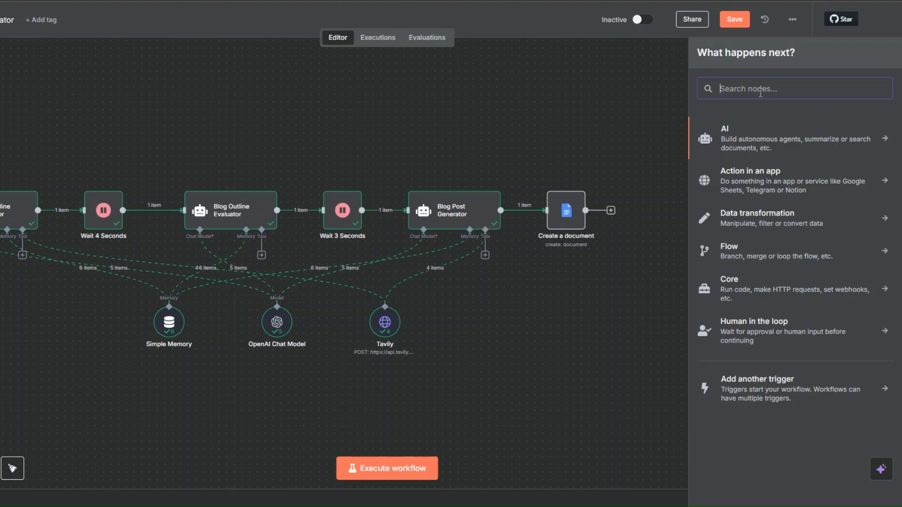
type("doc")
left_click(730, 133)
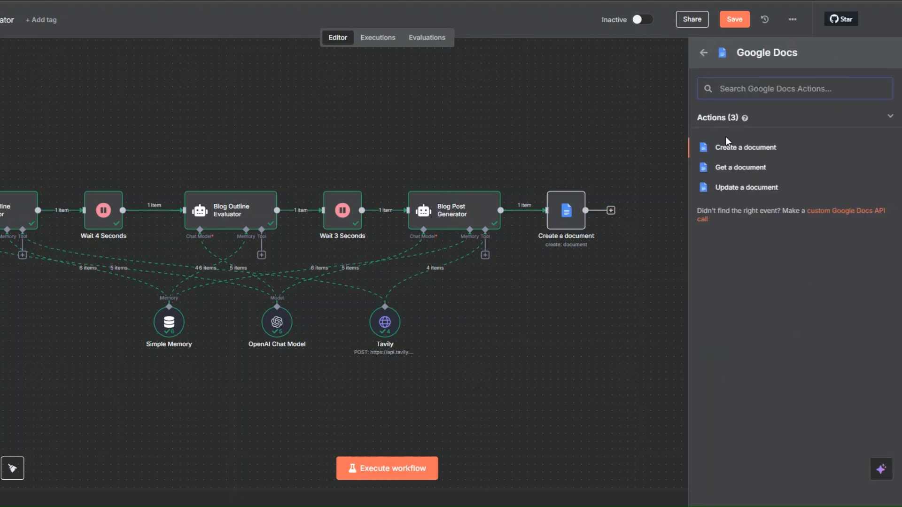
left_click(735, 189)
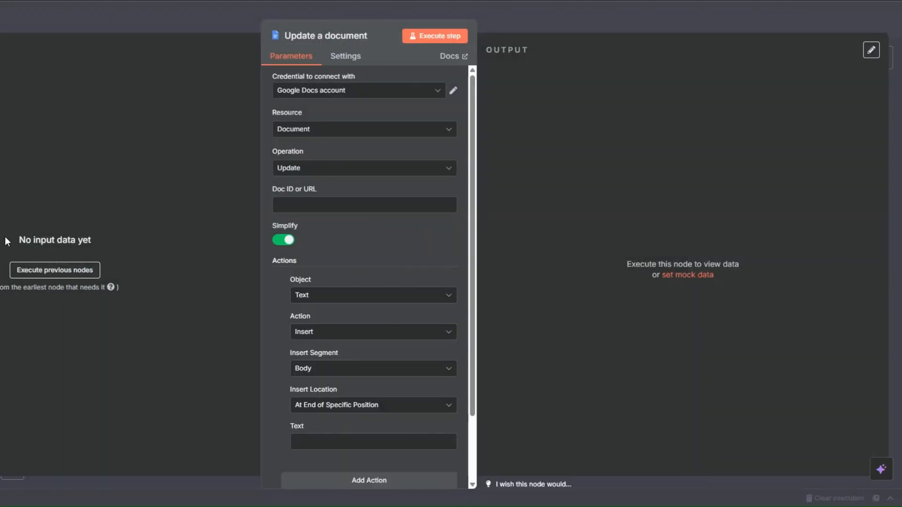
key("Escape")
Step: Execute the "Create a document" node on its own to generate the Google Doc and its output data
right_click(557, 213)
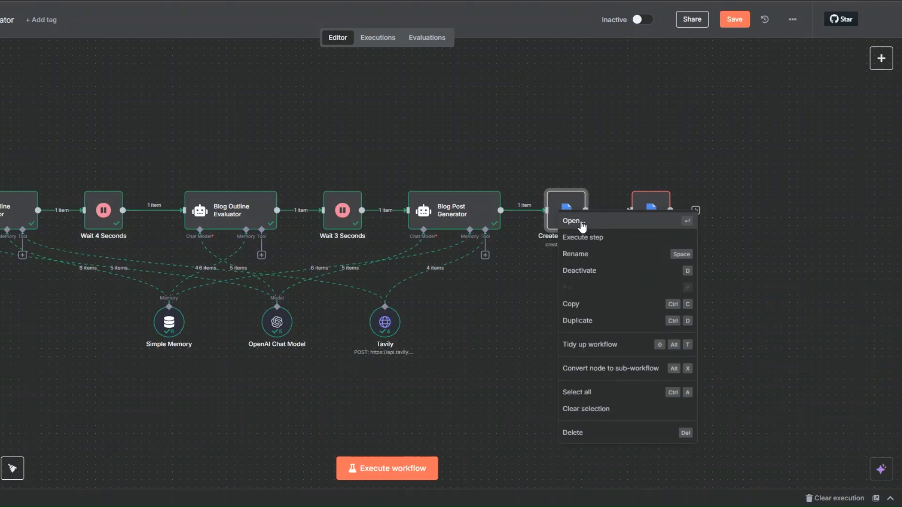
left_click(582, 223)
left_click(440, 36)
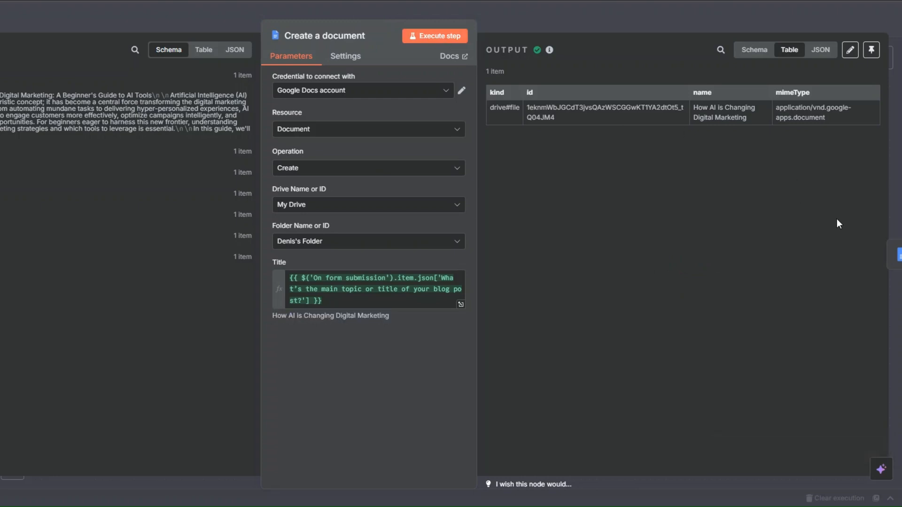
Step: In the "Update a document" node, map the document ID to the created document's id and insert the Blog Post Generator's output as body text
left_click(891, 257)
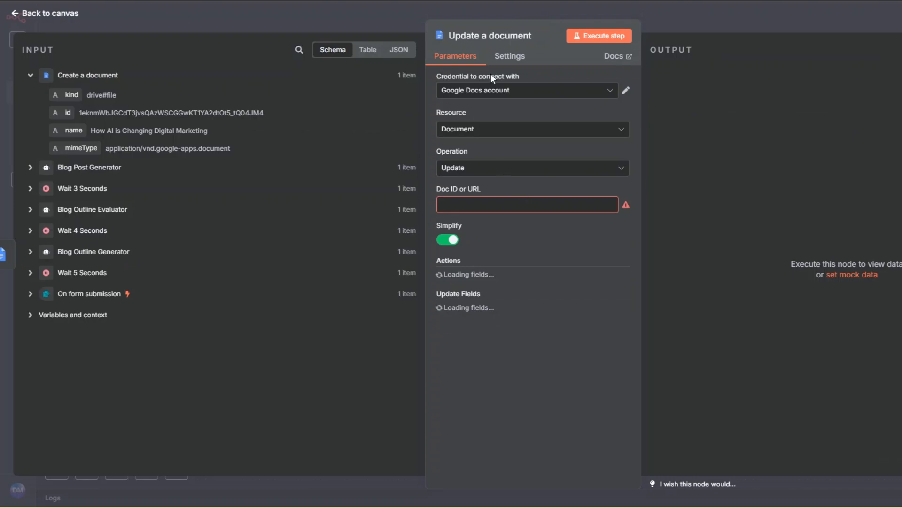
left_click(490, 202)
left_click_drag(62, 111, 458, 205)
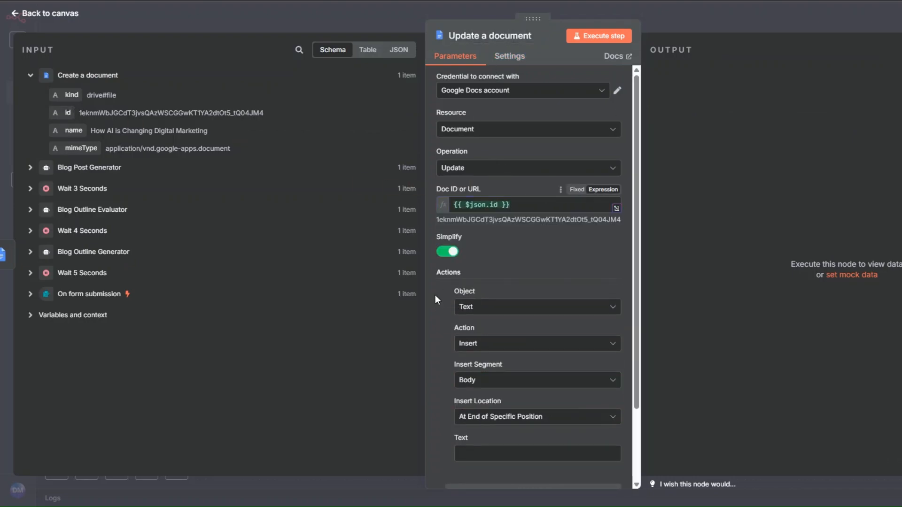
scroll(435, 295, "down", 3)
left_click(488, 364)
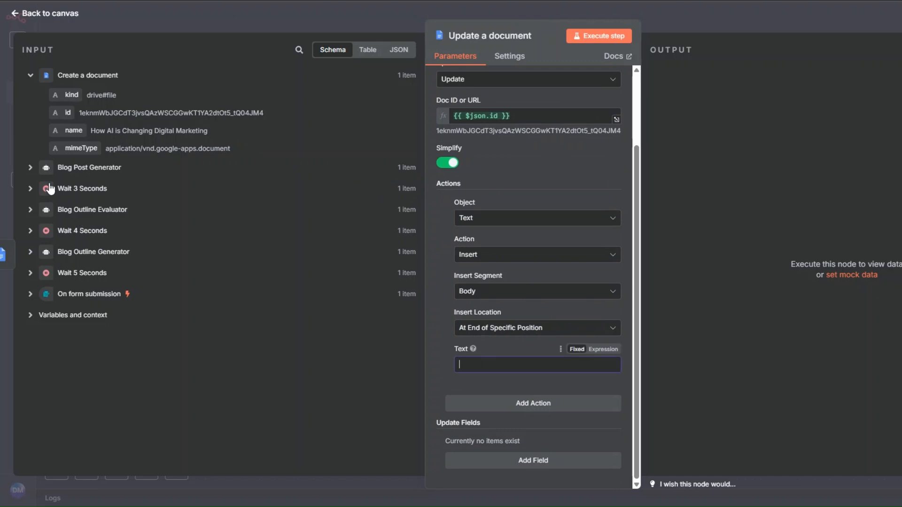
left_click(30, 167)
left_click_drag(74, 187, 474, 363)
left_click(434, 286)
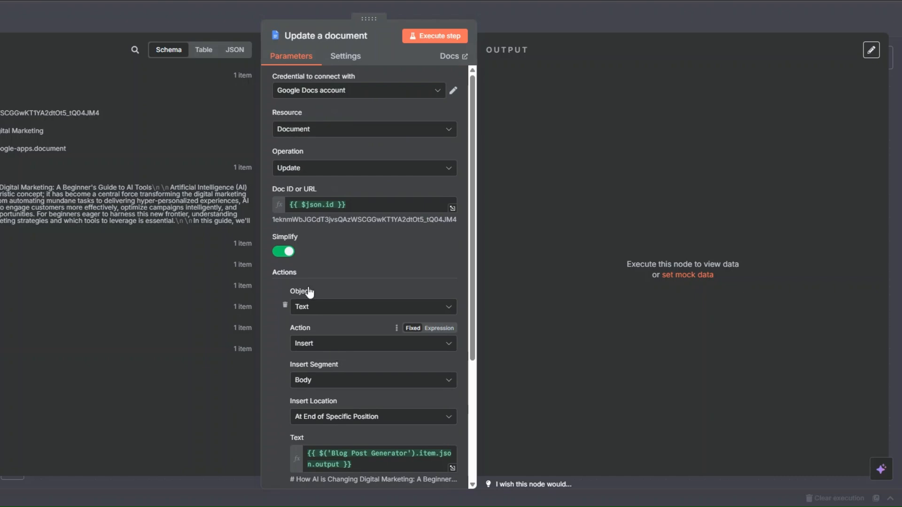
Step: Rename the "Update a document" node to "Blog Post"
key("Escape")
right_click(648, 220)
left_click(670, 270)
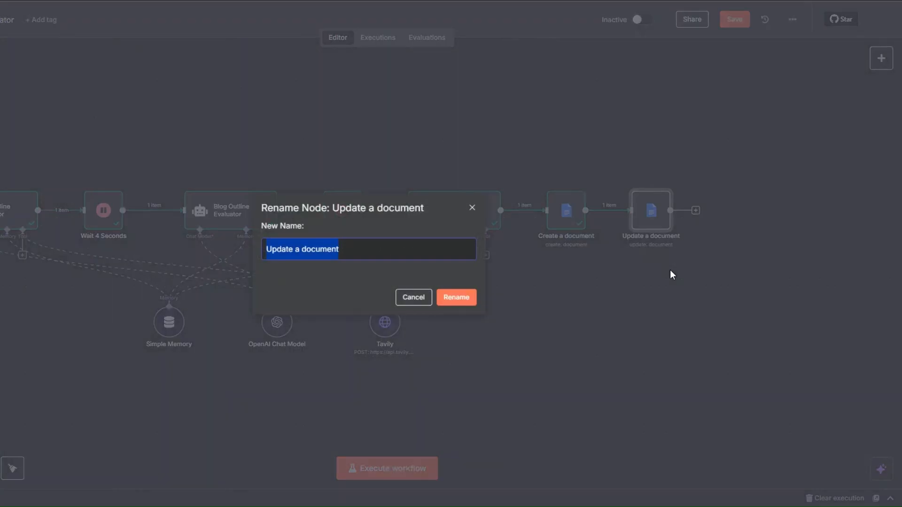
type("Blog Post")
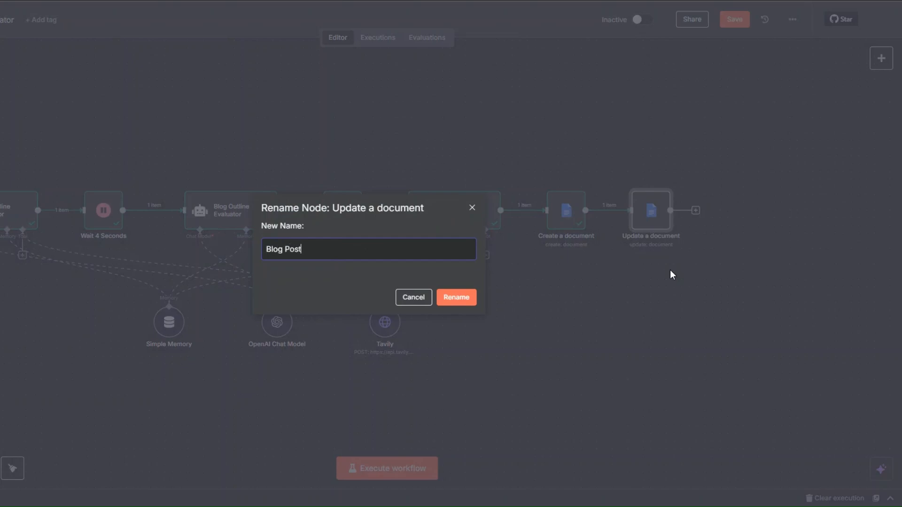
left_click(457, 302)
Step: Execute the "Blog Post" node on its own to write the generated post into the Google Doc
right_click(658, 224)
left_click(659, 226)
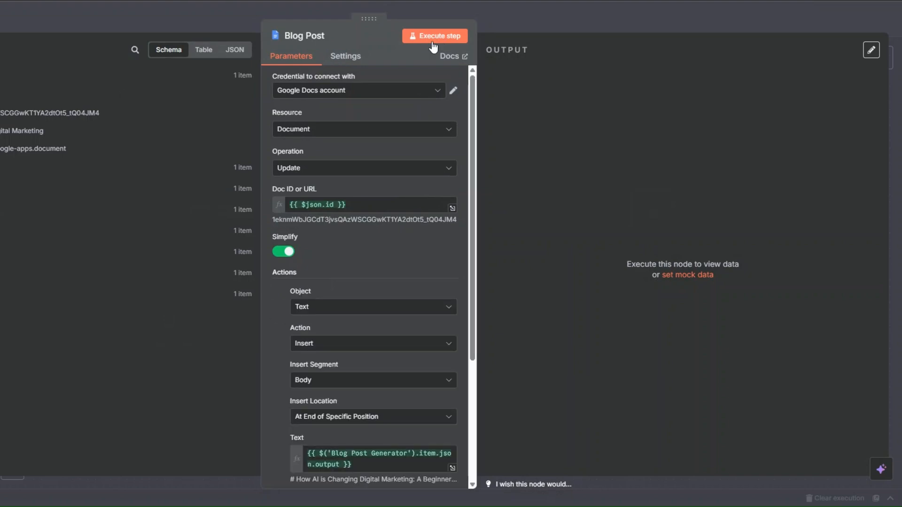
left_click(435, 37)
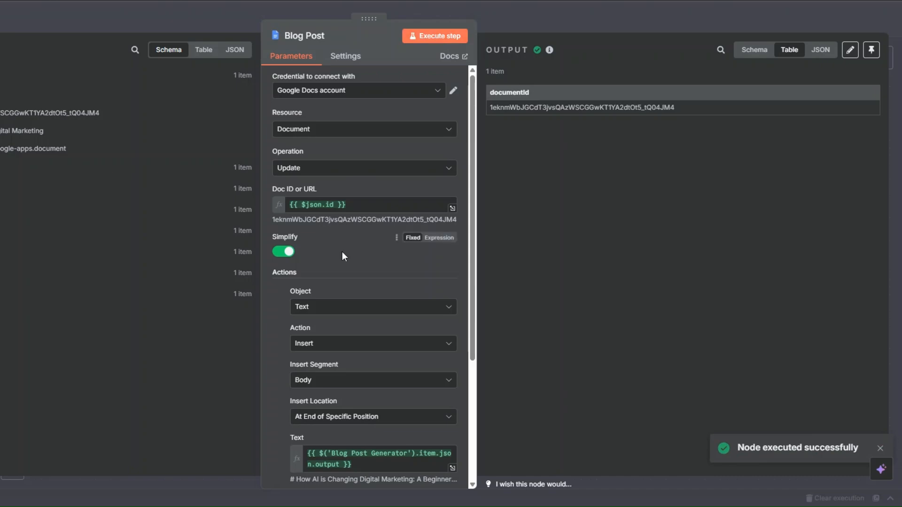
key("Escape")
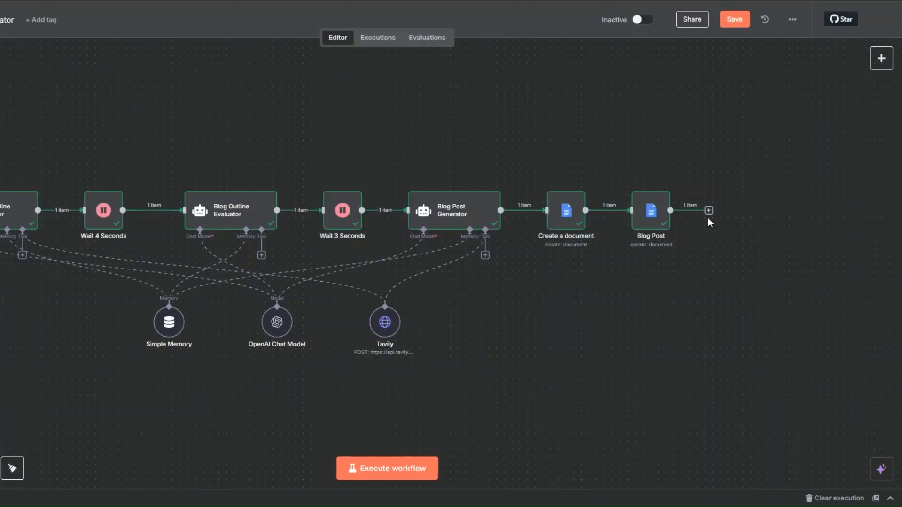
Step: Add a Wait node after the "Blog Post" node with a wait amount of 2 seconds
left_click(707, 212)
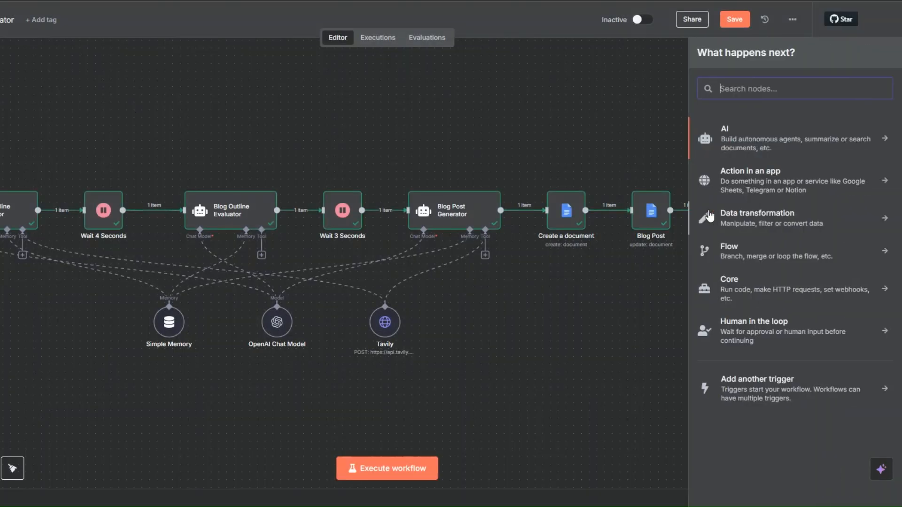
type("wait")
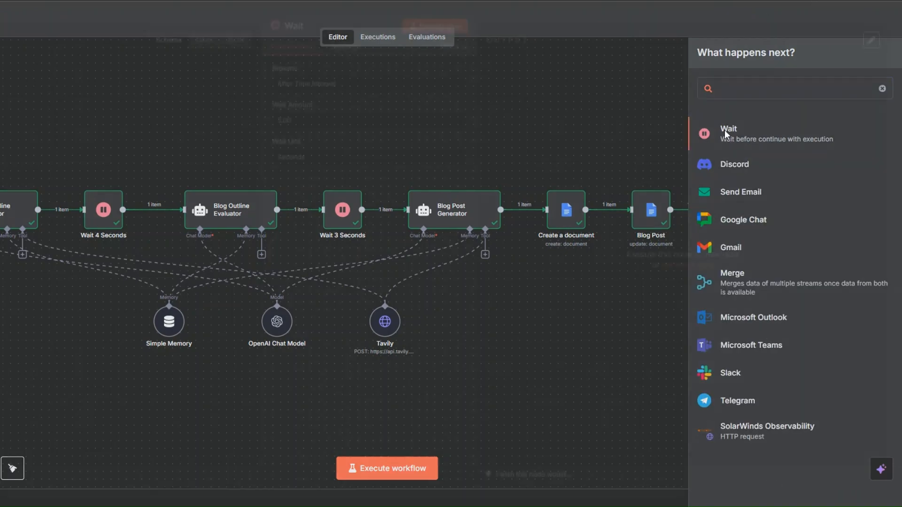
left_click(726, 134)
left_click(275, 130)
type("2")
key("Escape")
Step: Rename the new Wait node to "Wait 2 Seconds"
right_click(722, 220)
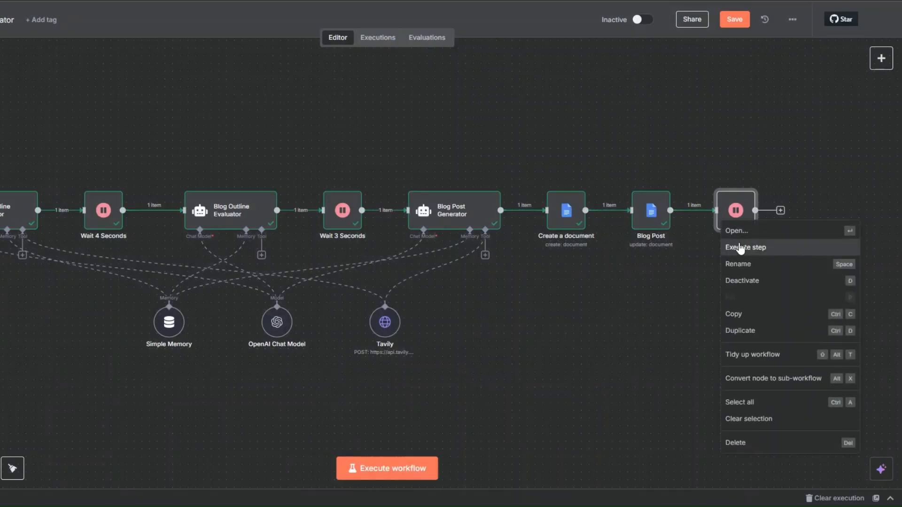
left_click(744, 266)
left_click(322, 240)
type("2 Seconds")
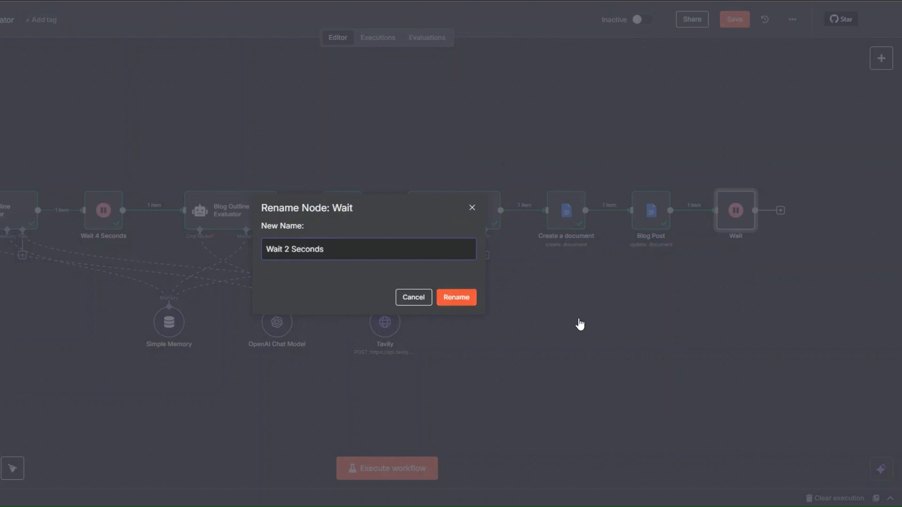
key("Return")
Step: Add a Gmail "Send a message" node after "Wait 2 Seconds" and execute the previous nodes to load its input data
left_click(780, 210)
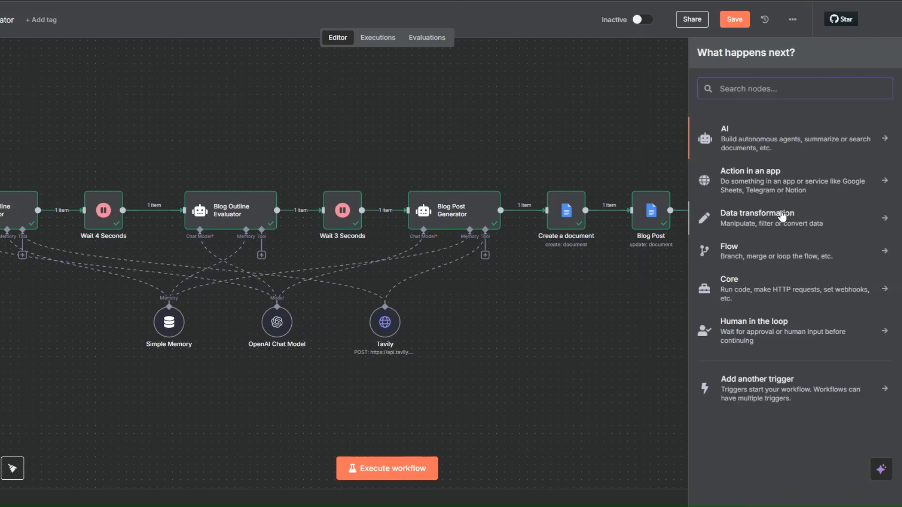
type("gmail")
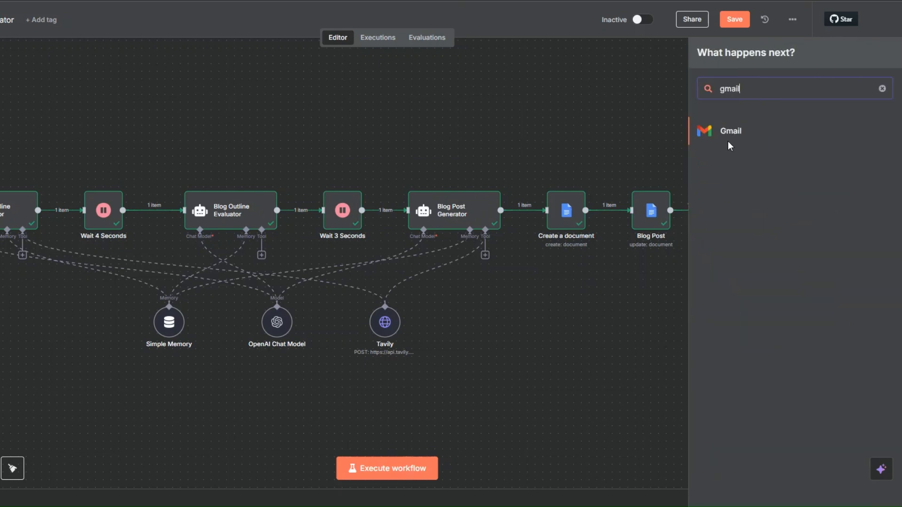
left_click(725, 128)
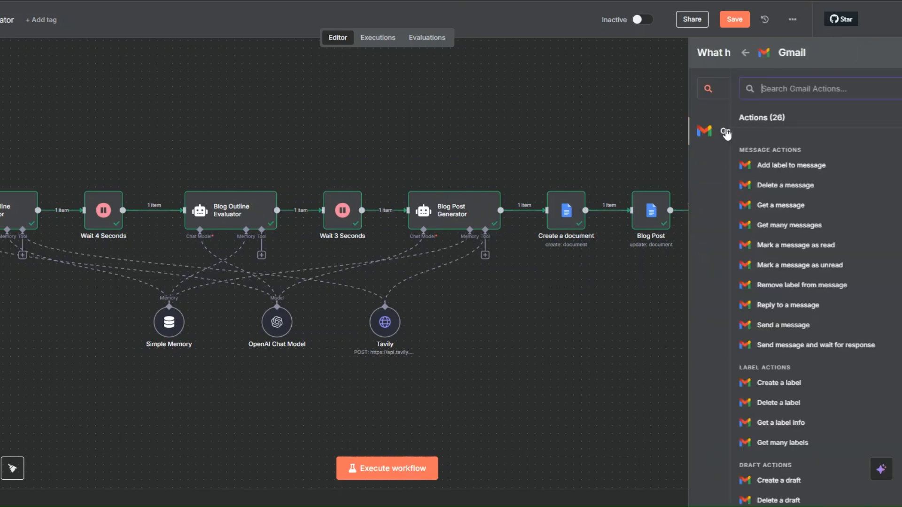
left_click(738, 326)
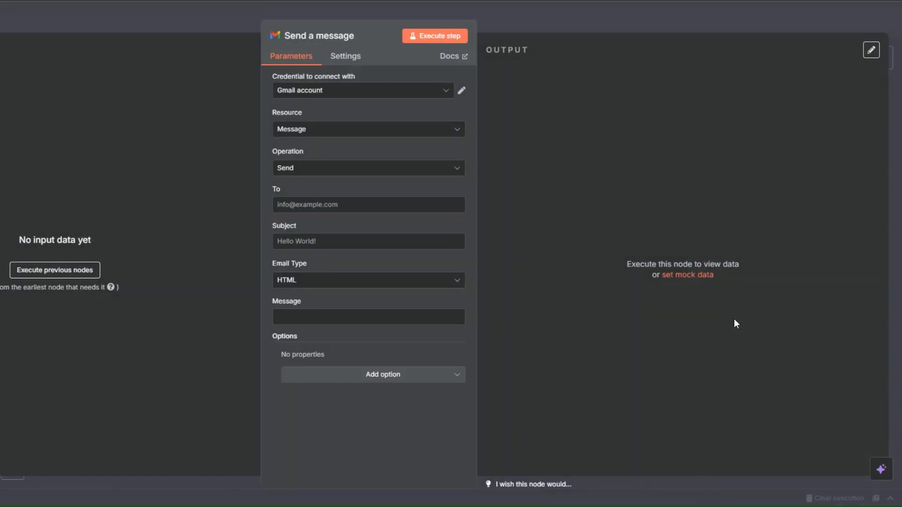
left_click(64, 272)
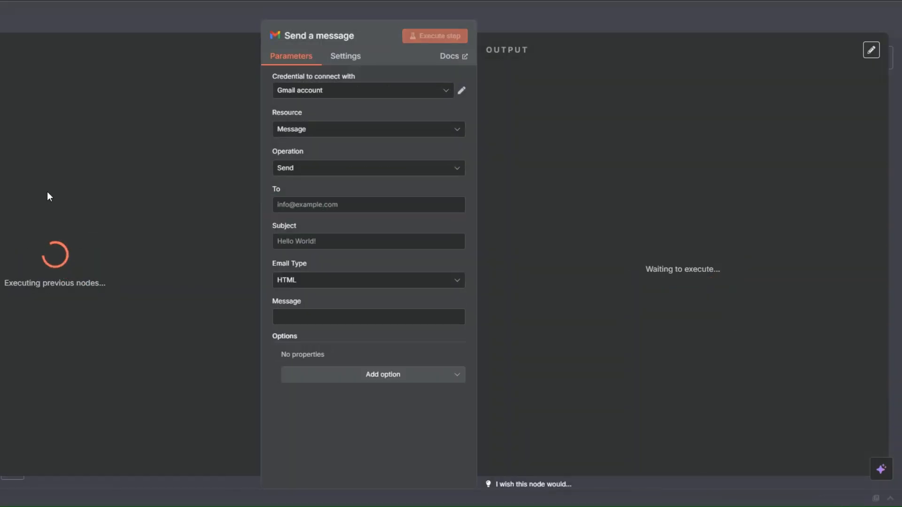
Step: Fill in the recipient's e-mail, set the email type to Text and the subject to "New Blog Post Ready for Review & Publishing"
left_click(314, 205)
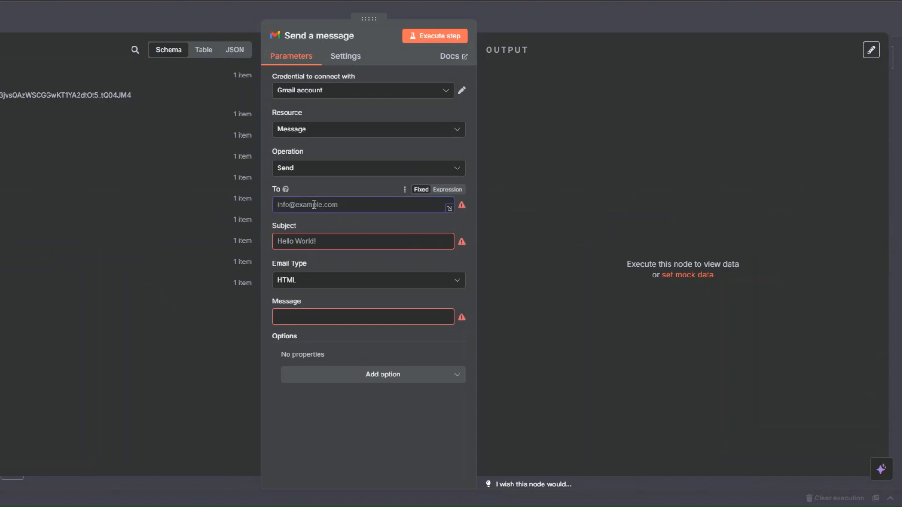
left_click(358, 232)
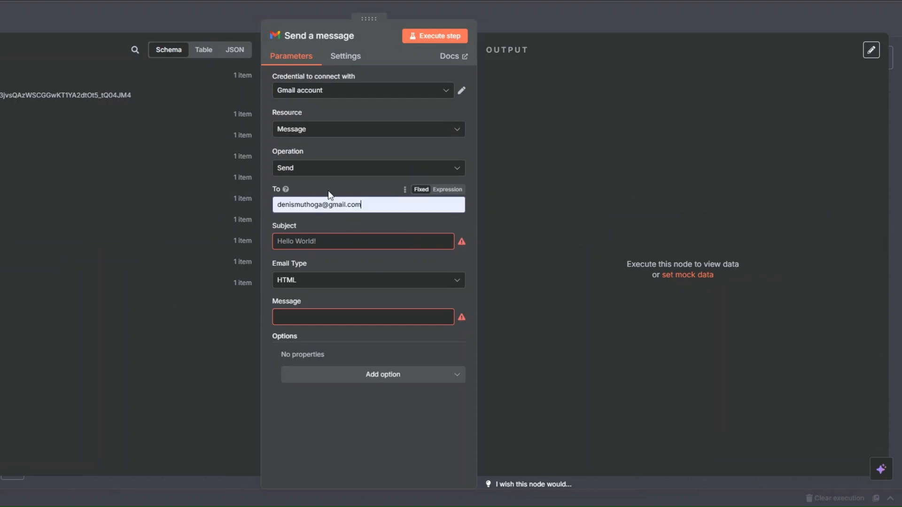
left_click(330, 245)
left_click(331, 281)
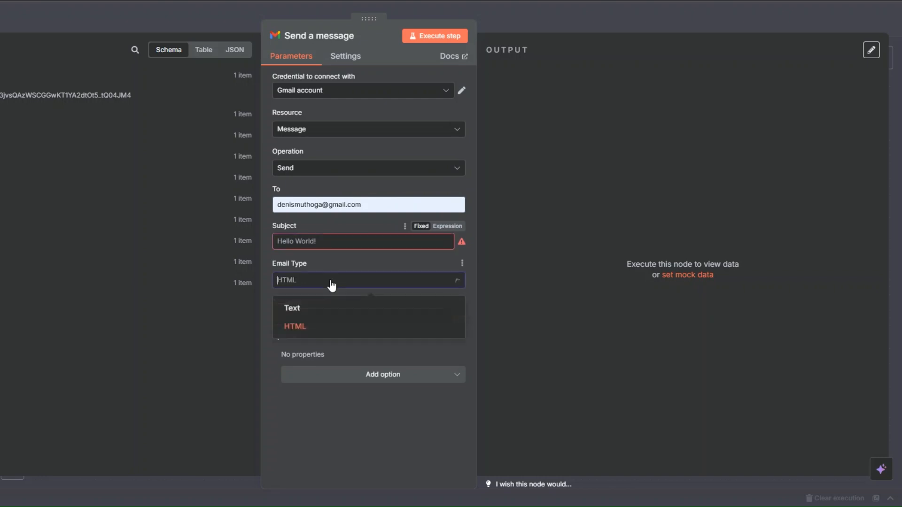
left_click(318, 310)
left_click(313, 309)
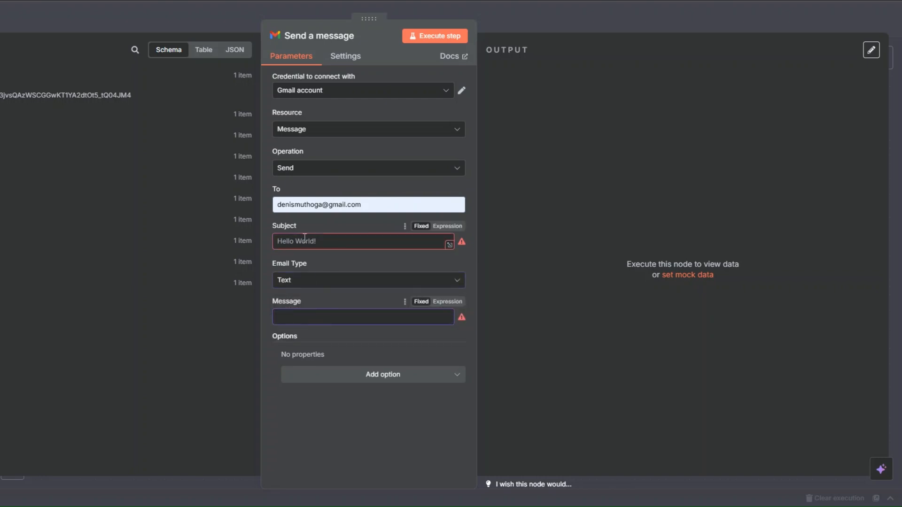
left_click(333, 241)
type("New Blog Post Ready for Review & Publishing")
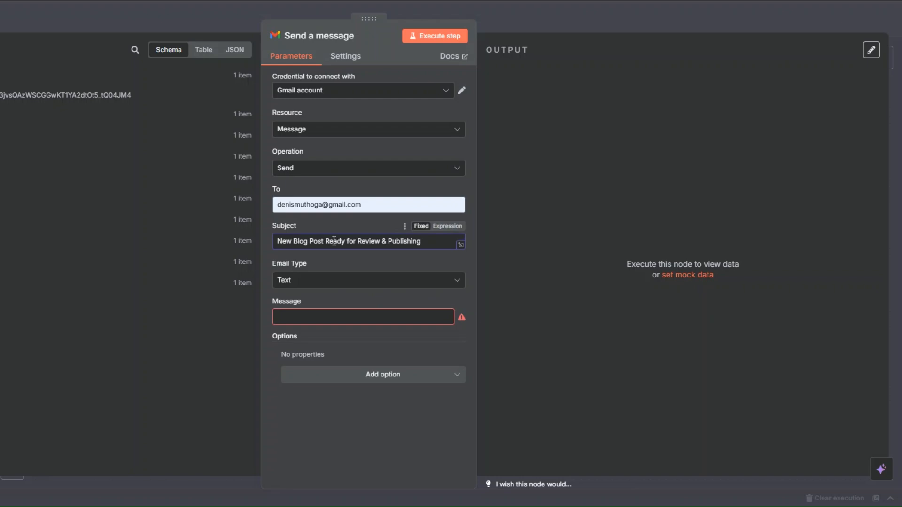
Step: Write the email message as an expression announcing the post, with the form's blog title, a draft-completed status and the Google Docs edit link
left_click(410, 312)
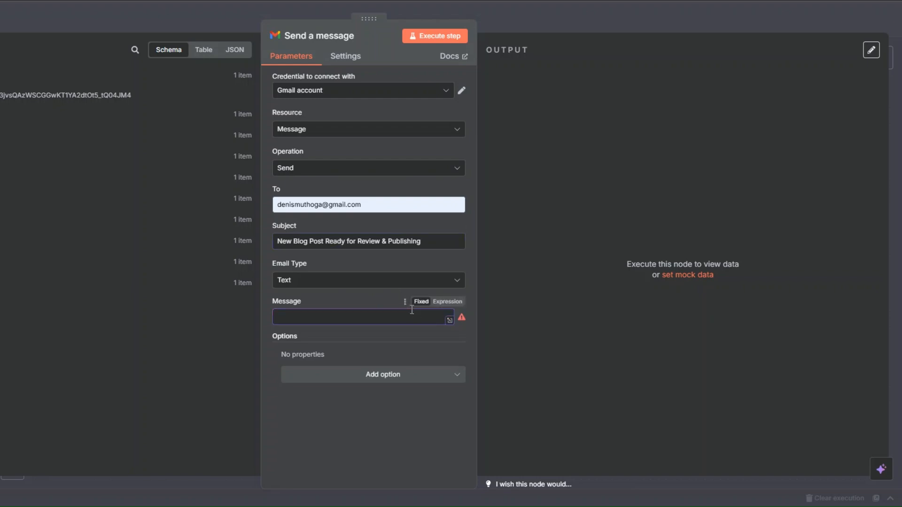
left_click(448, 307)
left_click(461, 320)
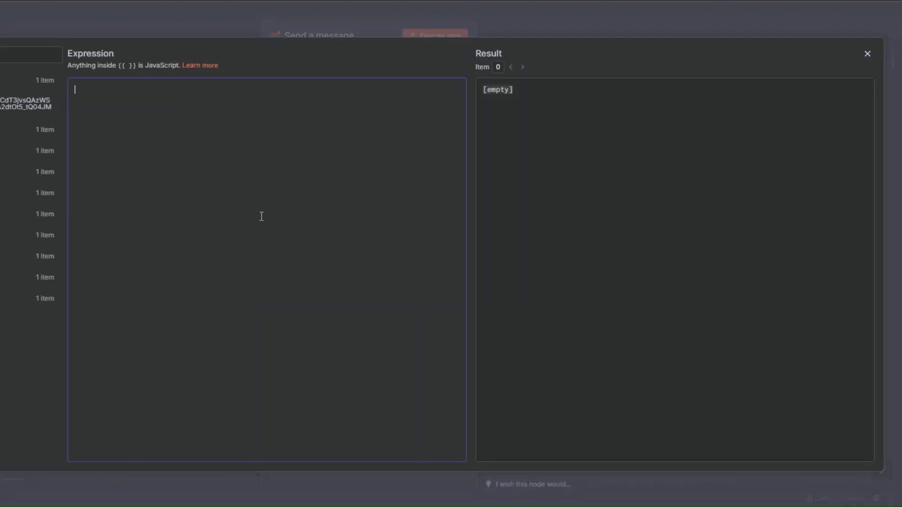
type("Hi there,  Your latest blog post has been successfully generated and is ready for final review and publishing on WordPress.  📄 Title: {{ $('On form submission').item.json['What's the main topic or title of your blog post?'] }} ✅ Status: Draft completed 📌 Review & edit here: https://docs.google.com/document/d/{{ $('Blog Post').item.json.documentId }}/edit  Once you're happy with the content, you can publish it directly to WordPress.  Best, The Content Automation Team.")
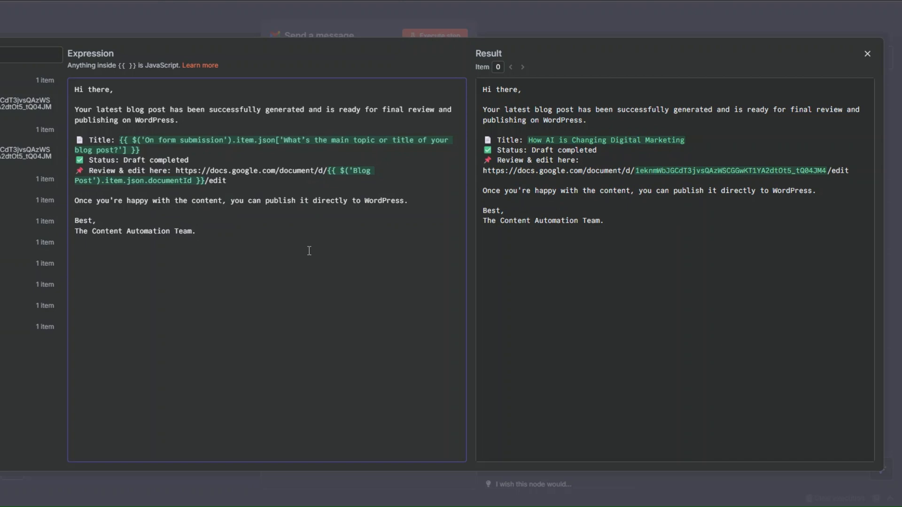
Step: Insert blank lines between the title, status and review link in the message, and return to the canvas
left_click(157, 151)
key("Return")
left_click(195, 170)
key("Return")
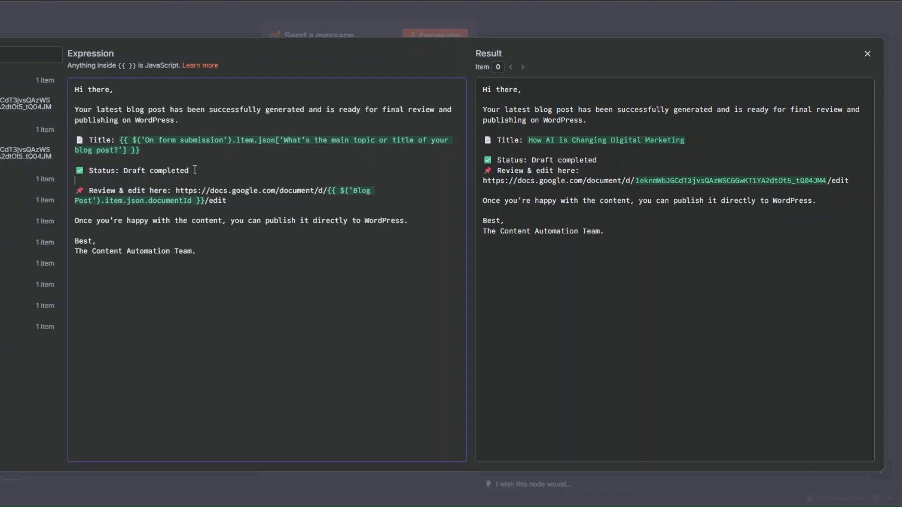
left_click(252, 203)
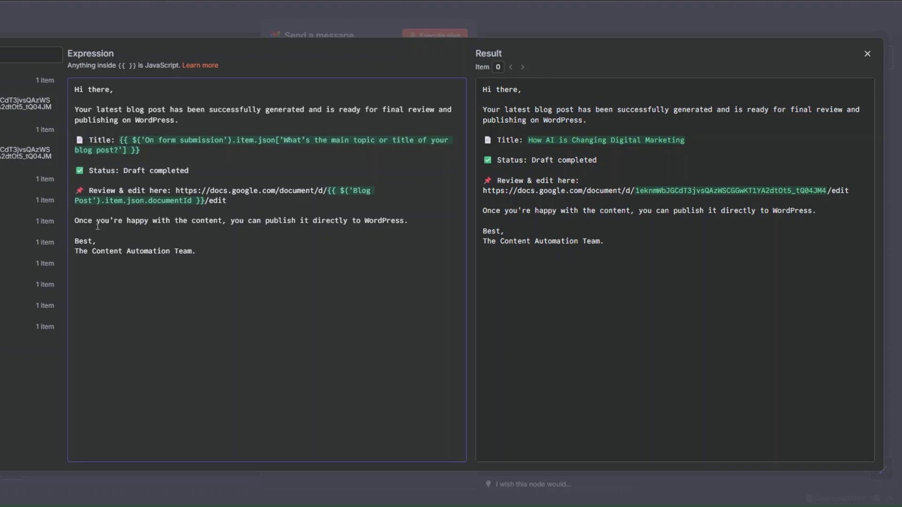
left_click(229, 255)
key("Escape")
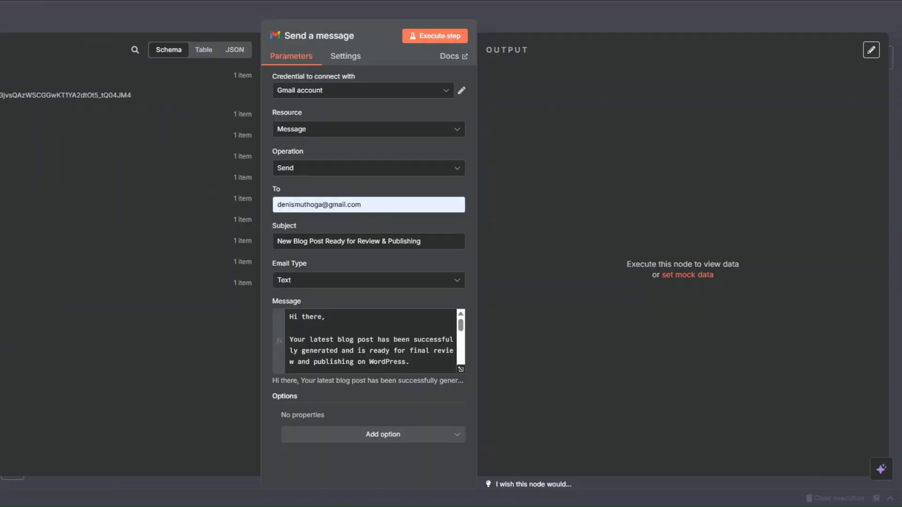
key("Escape")
Step: Rename the Gmail "Send a message" node as "Send Blog Post" and save the workflow
right_click(812, 231)
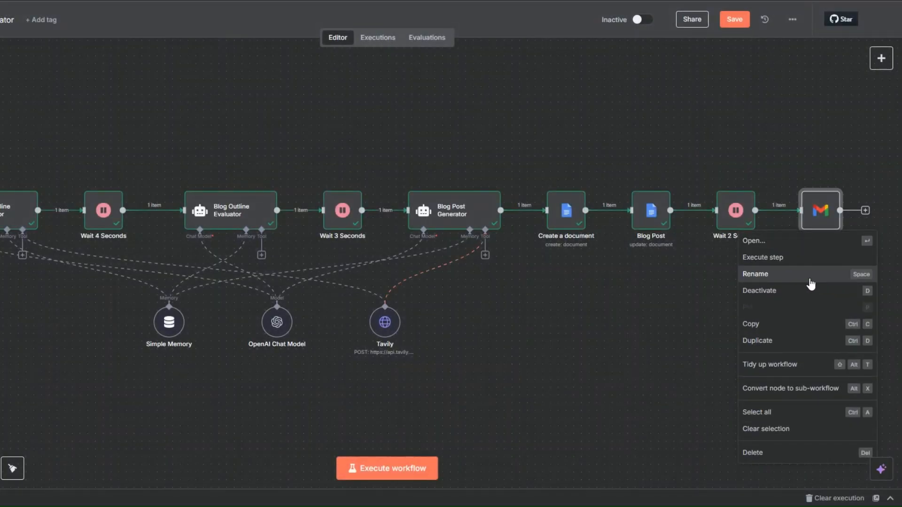
left_click(781, 274)
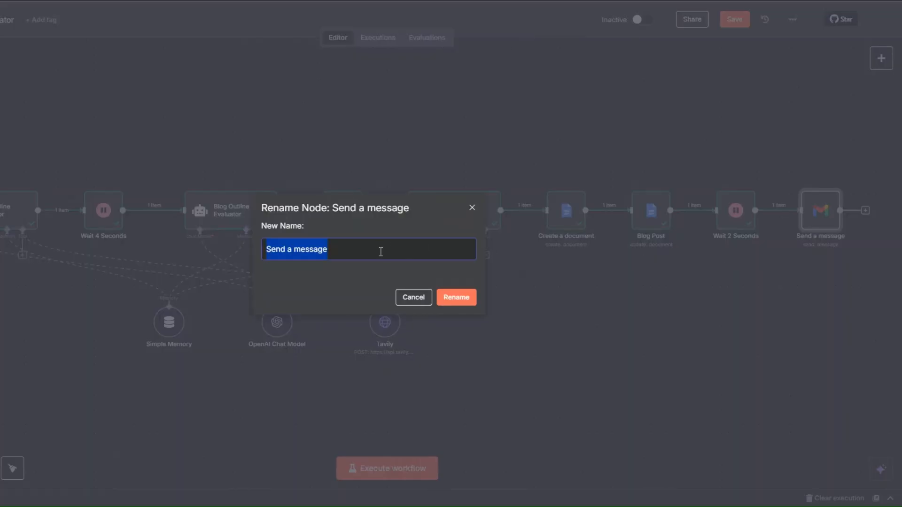
left_click(300, 249)
left_click_drag(285, 250, 334, 249)
key("BackSpace")
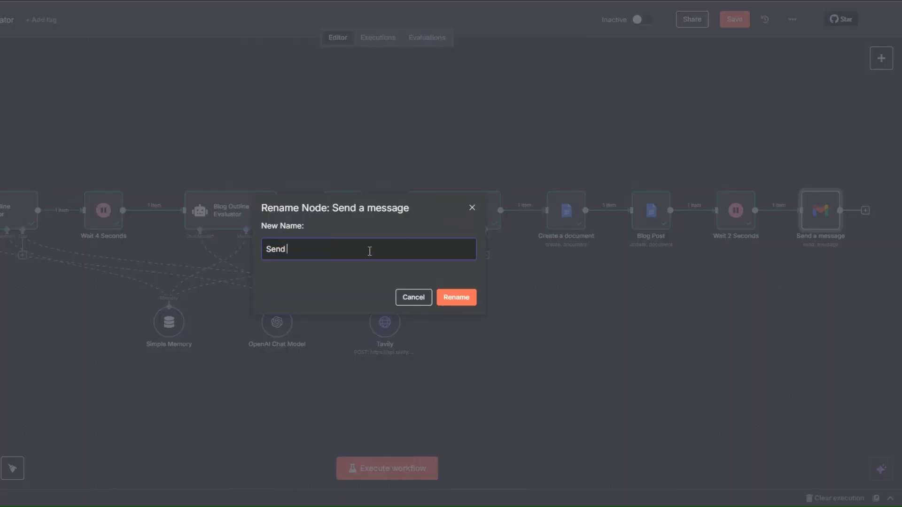
type("Blog Post")
left_click(447, 297)
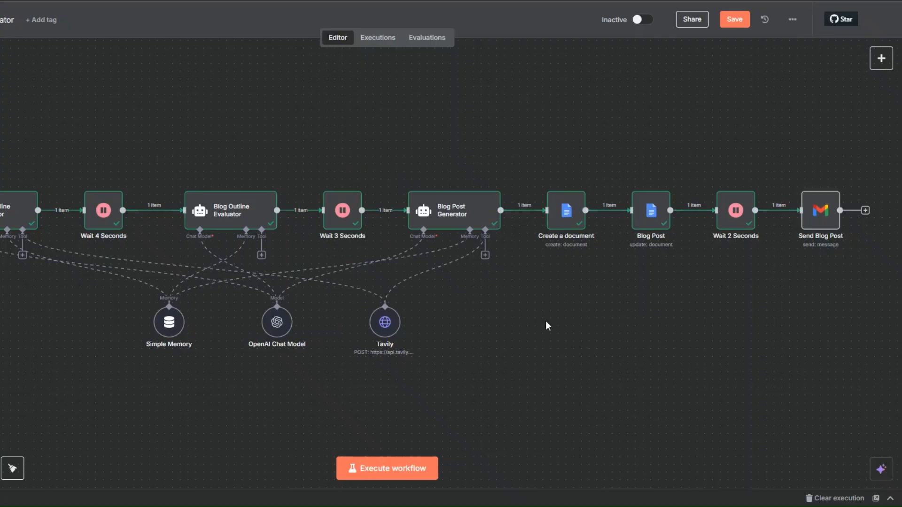
left_click(736, 17)
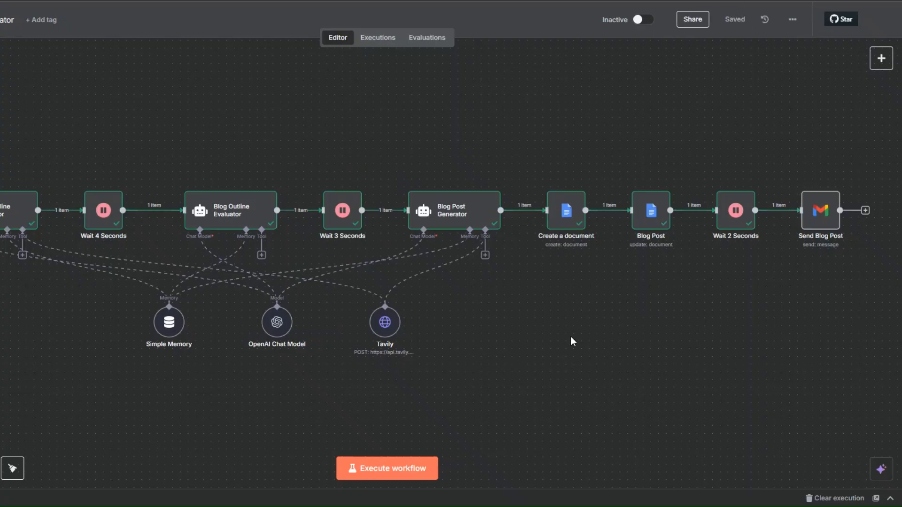
Step: Execute the "Send Blog Post" node to send the notification email, and return to the canvas
right_click(818, 224)
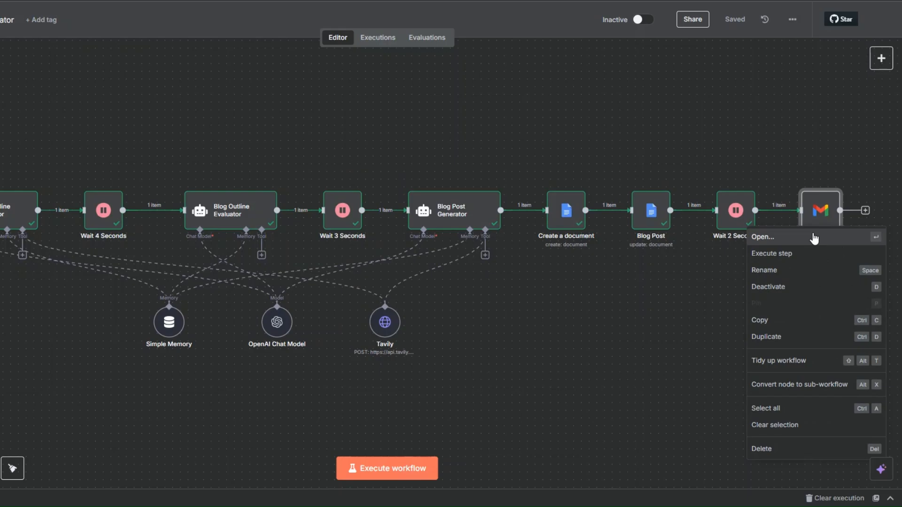
left_click(814, 238)
left_click(424, 37)
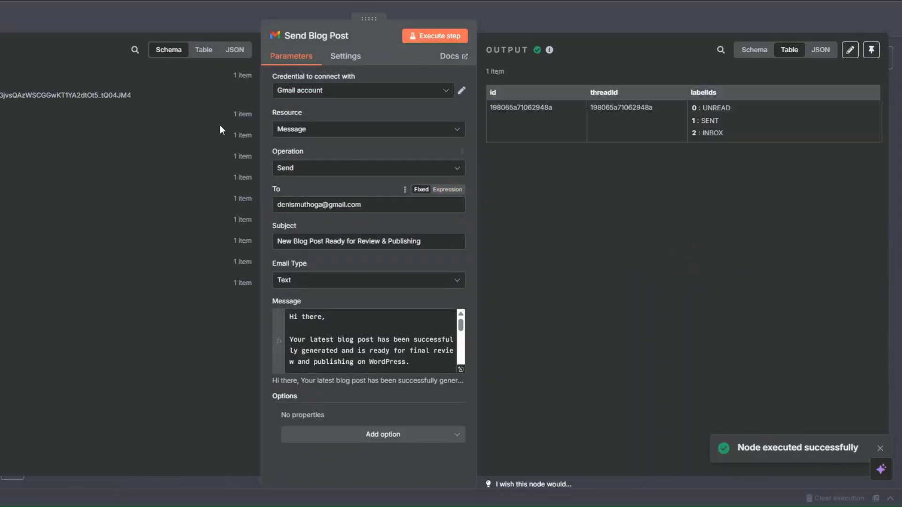
key("Escape")
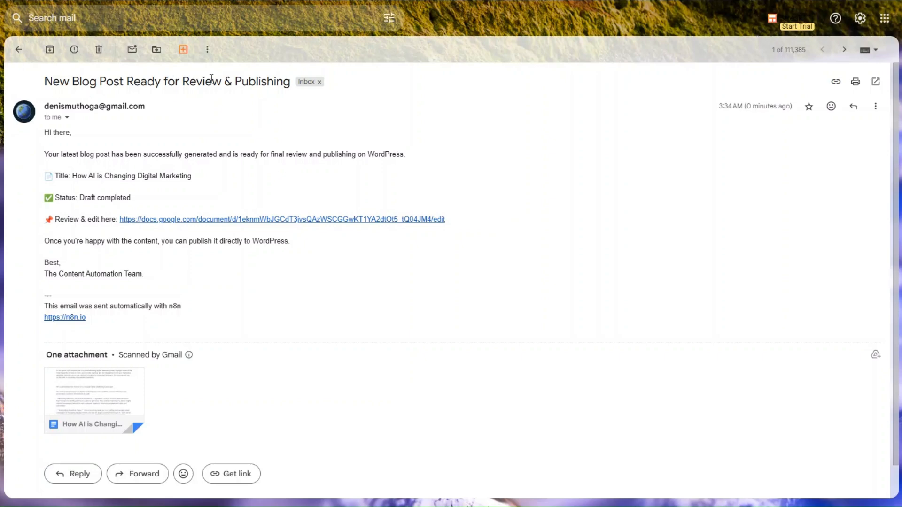
Step: Check the received notification email in Gmail, examining its subject, greeting, blog title, status and review link
left_click_drag(45, 133, 181, 274)
left_click(183, 271)
left_click_drag(46, 81, 231, 82)
left_click(159, 154)
left_click_drag(47, 134, 155, 268)
left_click(125, 224)
left_click_drag(73, 176, 218, 175)
left_click_drag(80, 198, 468, 228)
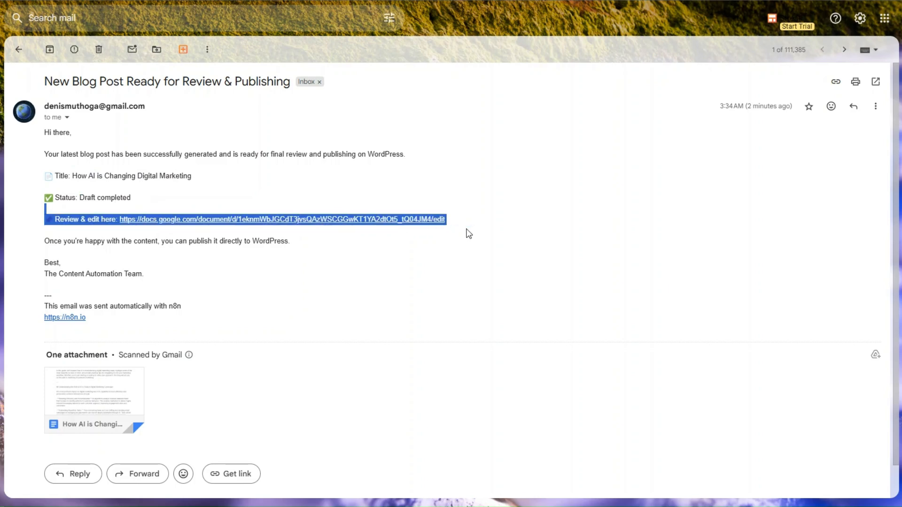
left_click(444, 241)
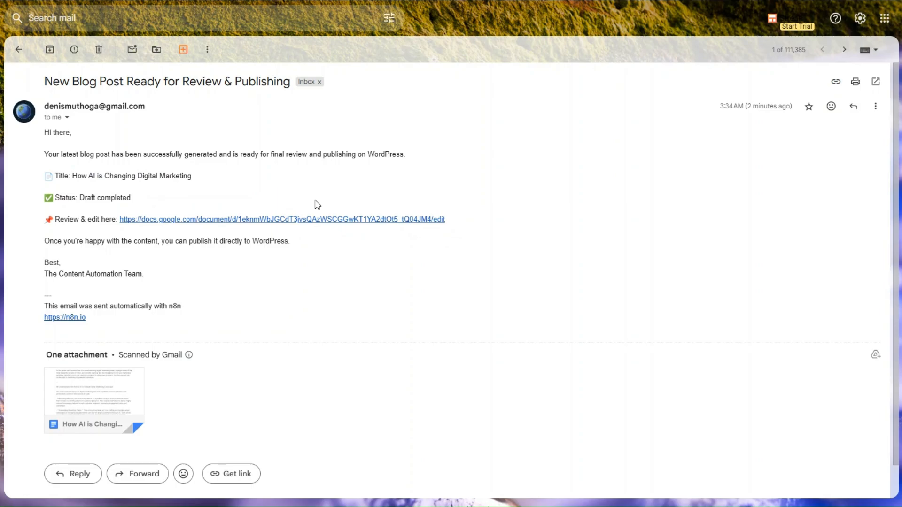
Step: Switch to the generated blog post in Google Docs and skim through its sections
left_click(399, 1)
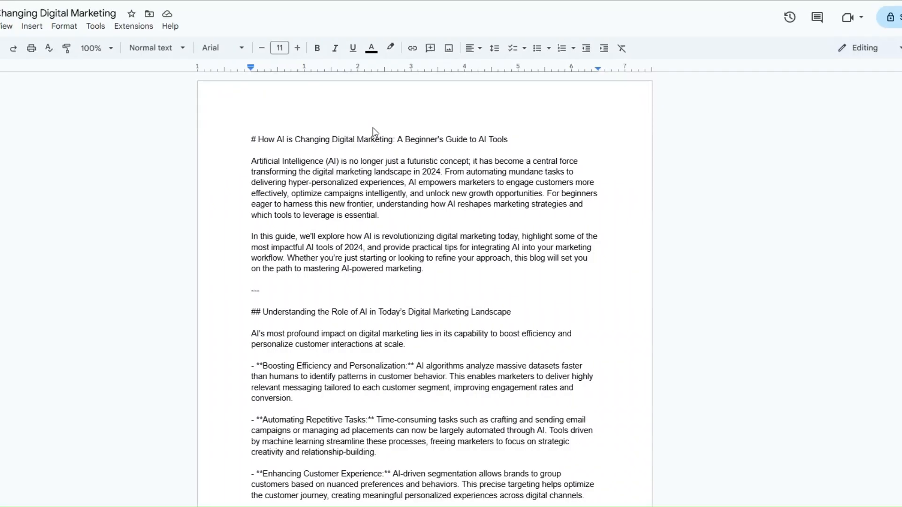
scroll(371, 166, "down", 3)
scroll(370, 170, "down", 15)
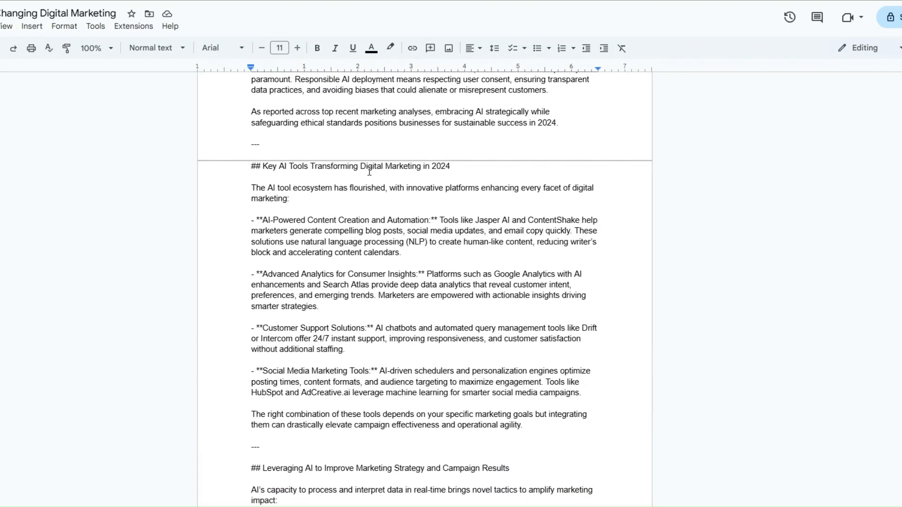
scroll(370, 174, "up", 14)
scroll(370, 174, "up", 5)
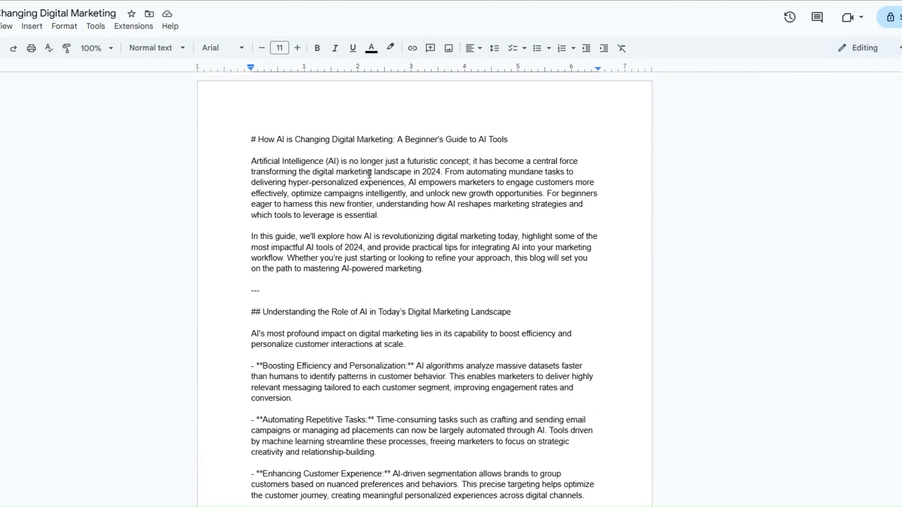
Step: Set the font of the entire blog post document to Montserrat
key("ctrl+a")
left_click(207, 45)
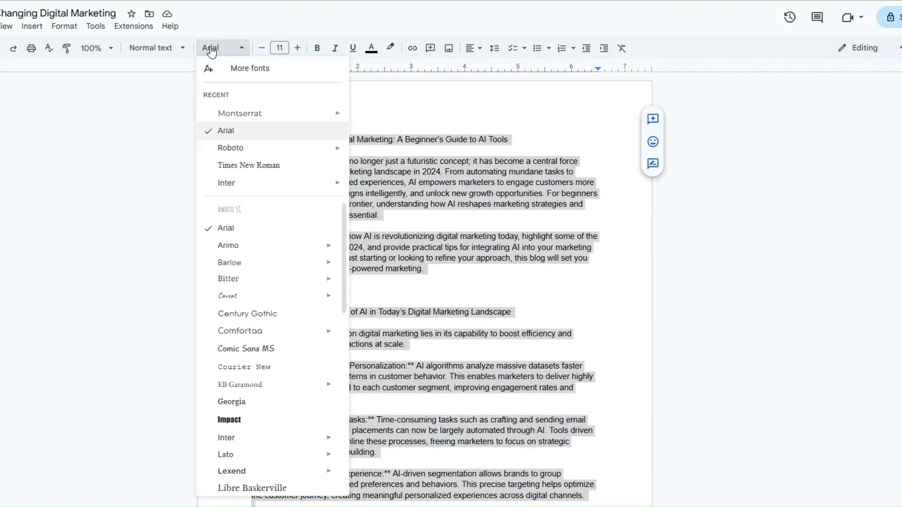
mouse_move(272, 115)
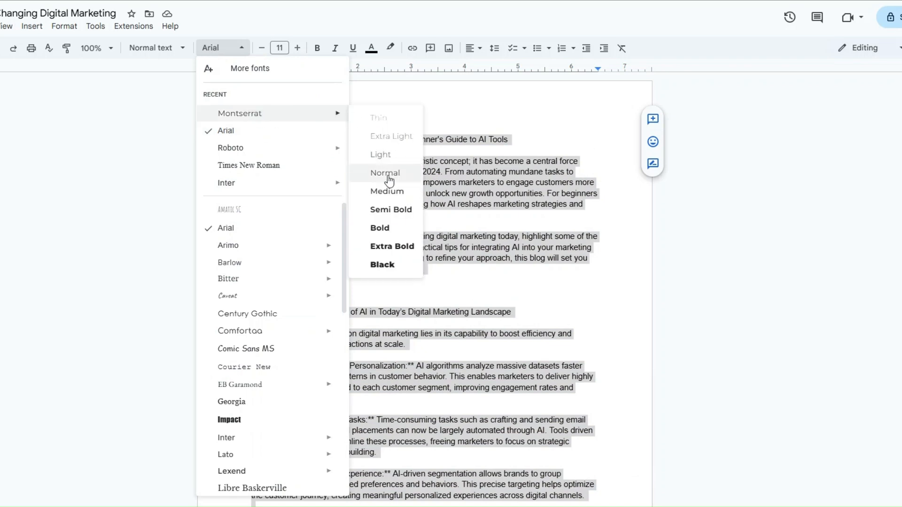
left_click(389, 190)
left_click(388, 185)
Step: Move the "Ethical Considerations" bullet onto a new page and delete the dashed separator above the "Key AI Tools Transforming Digital Marketing in 2024" heading
scroll(425, 289, "down", 7)
left_click(238, 259)
key("ctrl+Return")
scroll(264, 225, "down", 4)
left_click_drag(266, 202, 232, 188)
key("BackSpace")
key("BackSpace")
Step: Delete the dashed separators above the "Leveraging AI to Improve Marketing Strategy" and "Getting Started with AI Tools in Digital Marketing" headings
scroll(240, 198, "down", 6)
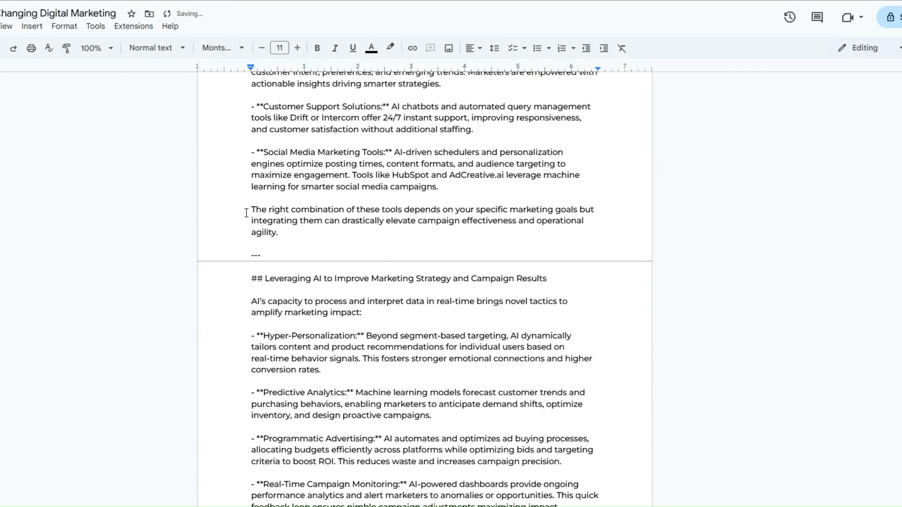
left_click_drag(267, 257, 237, 254)
key("BackSpace")
key("BackSpace")
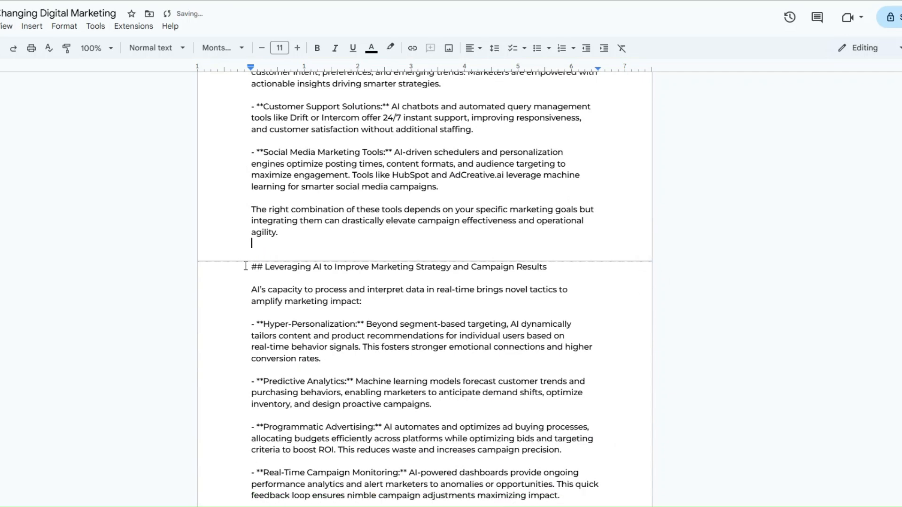
left_click(245, 266)
scroll(253, 232, "down", 7)
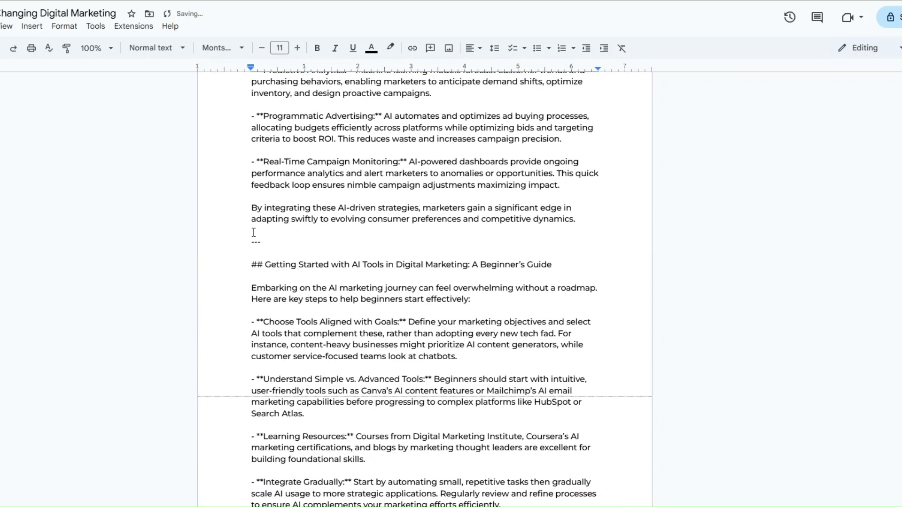
left_click_drag(271, 247, 250, 244)
key("BackSpace")
key("BackSpace")
Step: Insert blank lines before the "Understand Simple vs. Advanced Tools" bullet to push it onto the next page
left_click(243, 368)
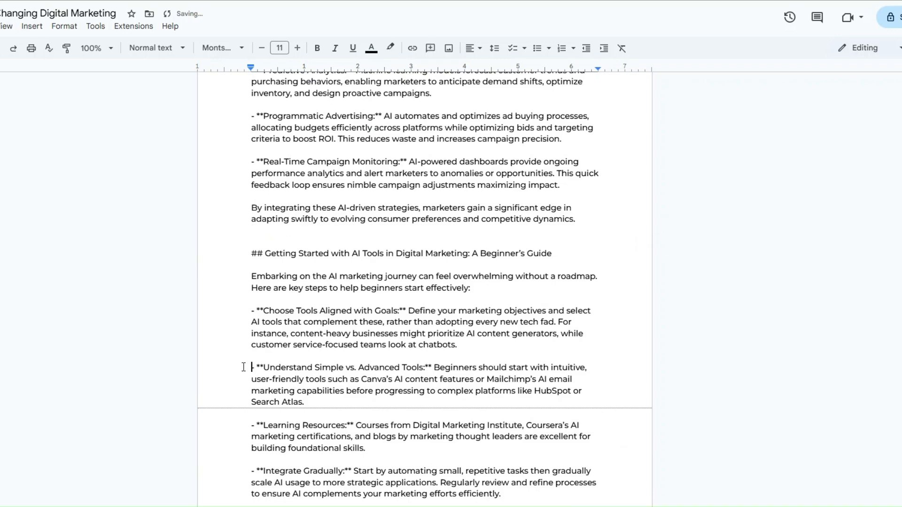
key("Return")
key("Return")
key("Return")
key("Return")
key("Return")
Step: Delete the dashed separator above the "Conclusion & Call to Action" heading
scroll(270, 255, "down", 10)
left_click_drag(263, 342, 232, 342)
key("BackSpace")
key("BackSpace")
Step: Review the reformatted blog post from its introduction to the internal linking suggestions
scroll(250, 322, "down", 6)
scroll(254, 324, "up", 6)
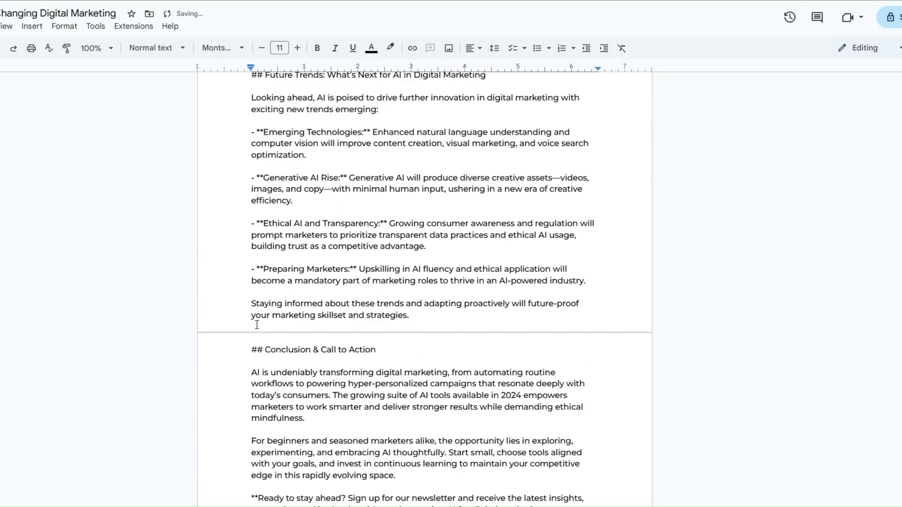
scroll(827, 135, "up", 20)
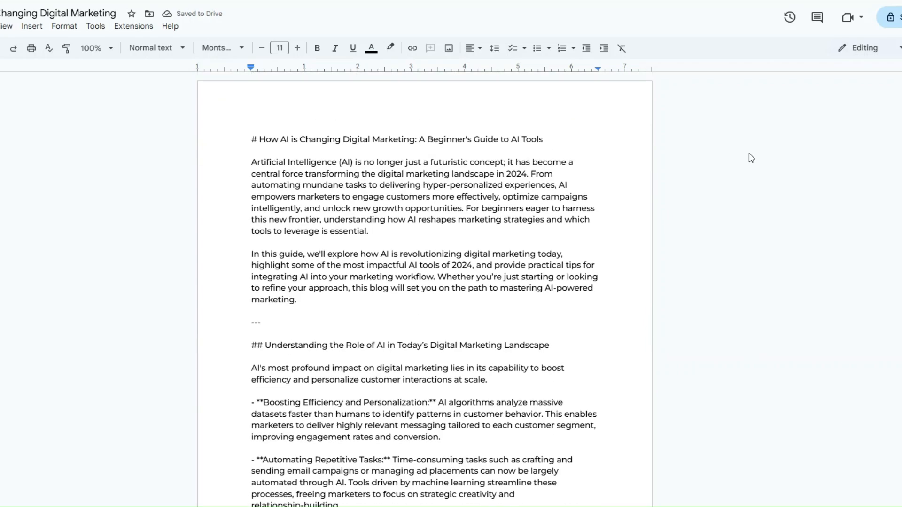
scroll(378, 160, "down", 12)
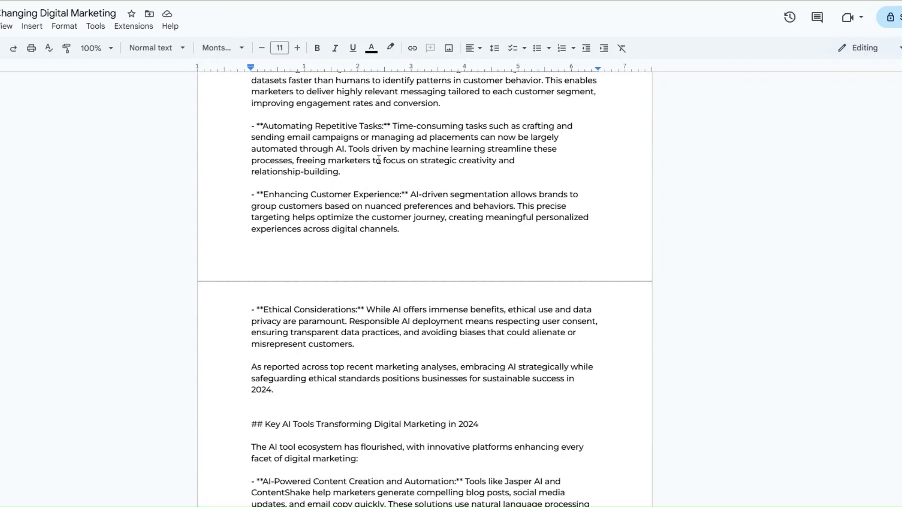
scroll(377, 161, "down", 20)
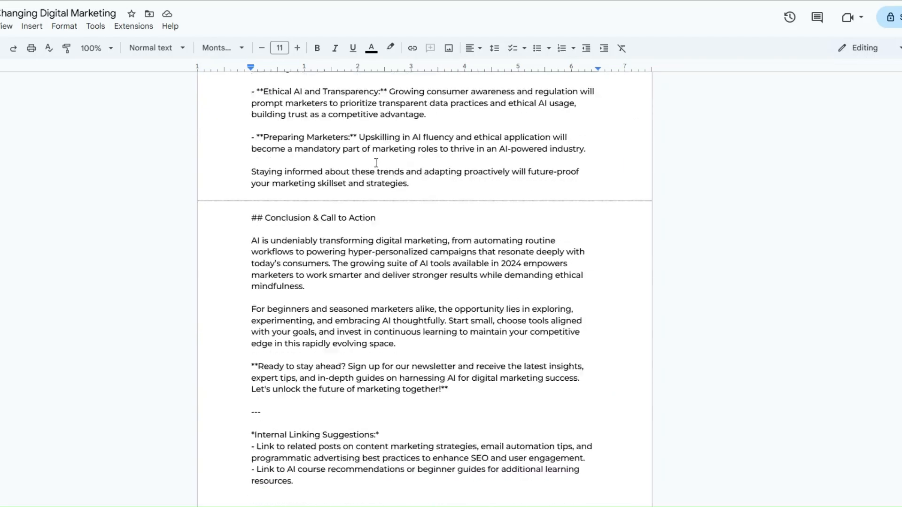
scroll(375, 163, "up", 15)
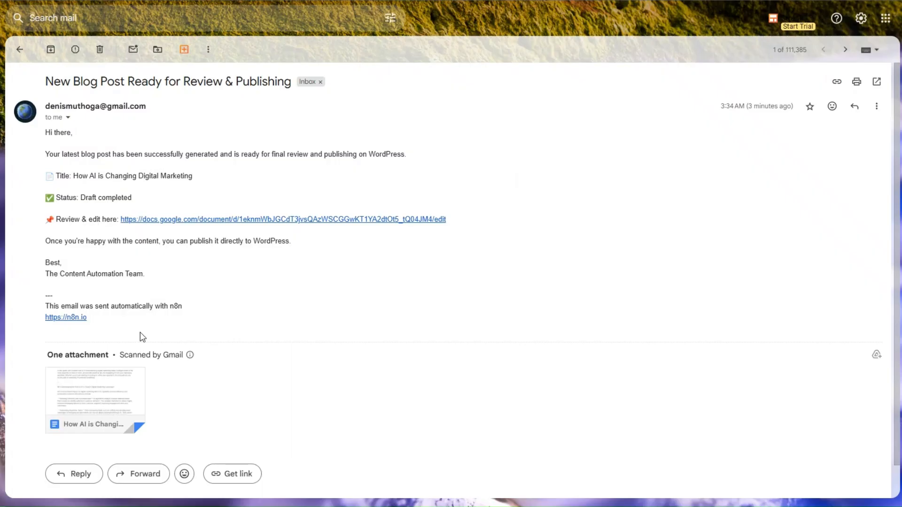
Step: Add the Append n8n Attribution option to the "Send Blog Post" node, turn it off, and return to the canvas
left_click_drag(48, 296, 154, 311)
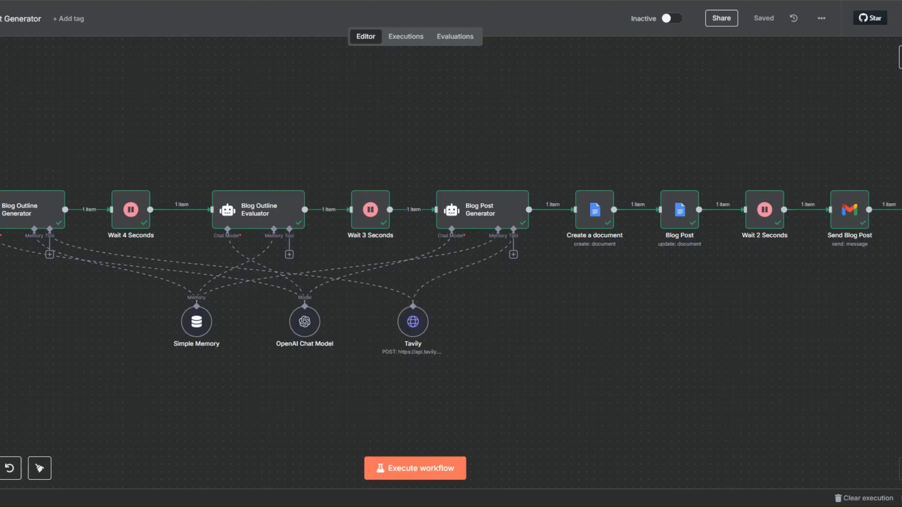
right_click(848, 225)
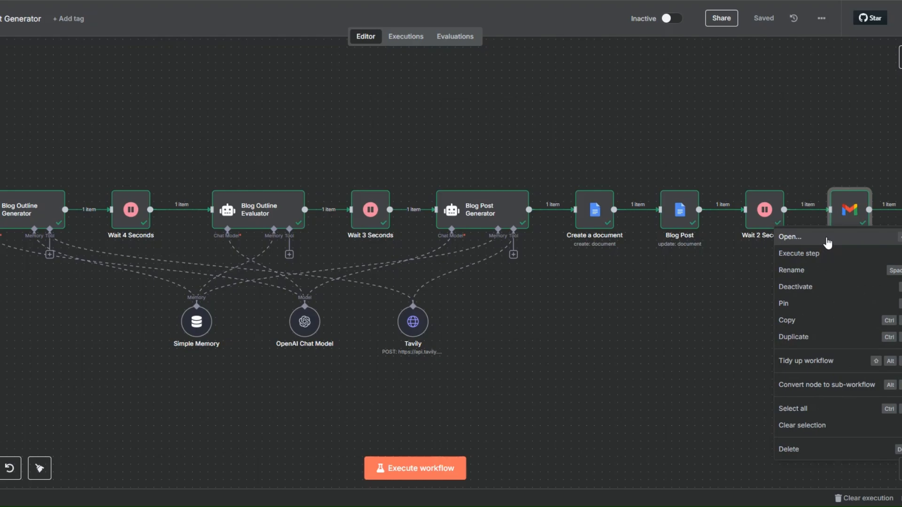
left_click(828, 239)
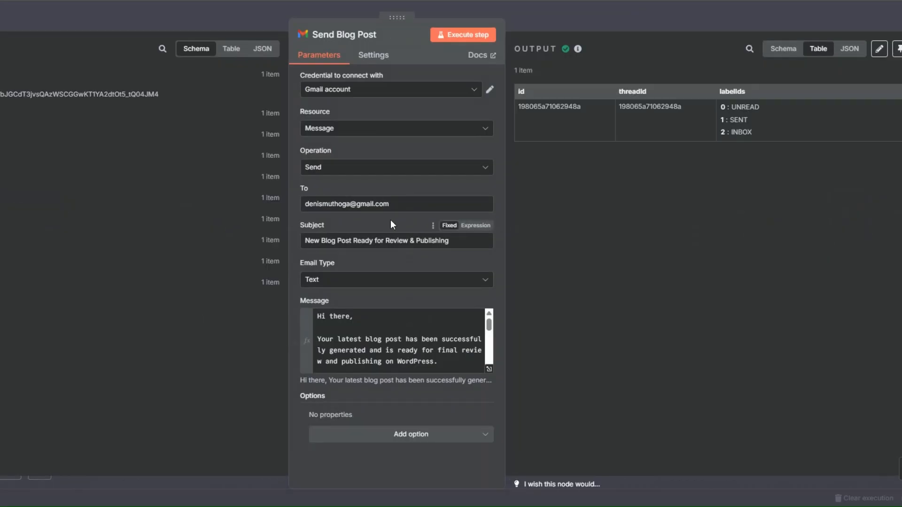
left_click(395, 435)
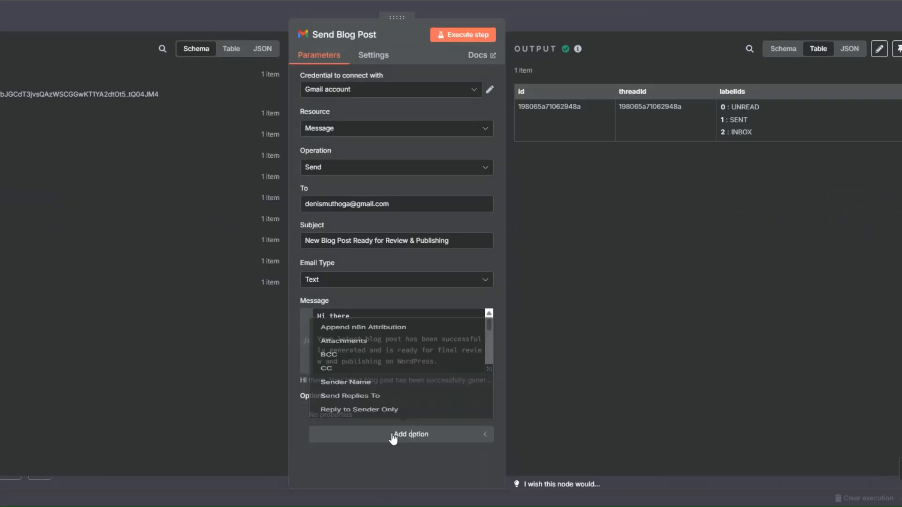
left_click(358, 293)
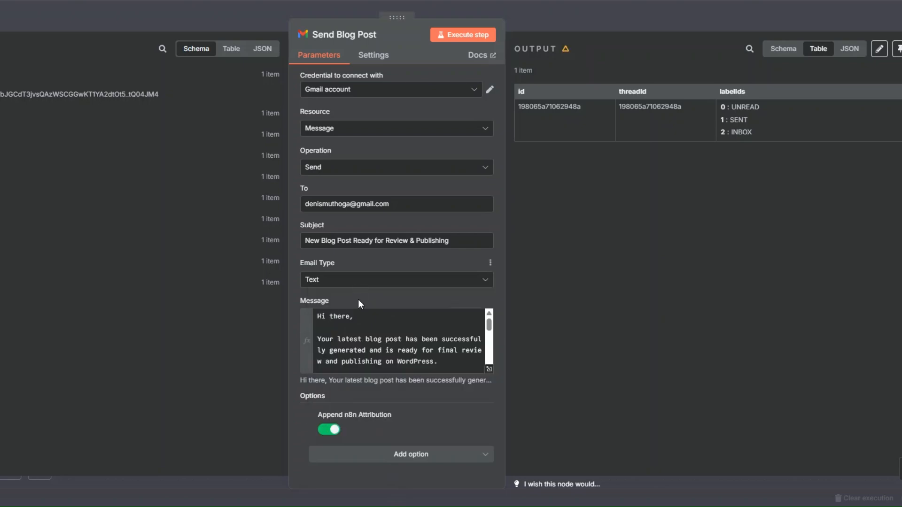
left_click(329, 430)
key("Escape")
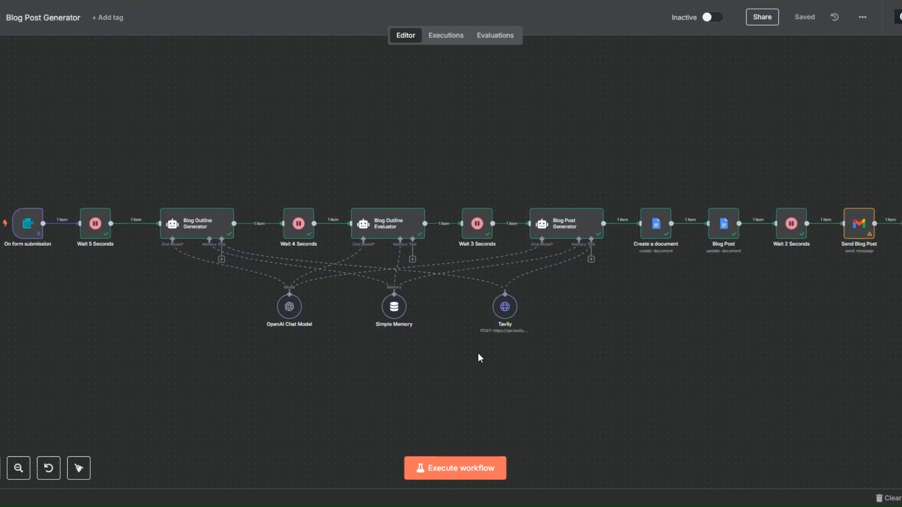
Step: Unpin the data of the "On form submission" trigger and set the "Wait 5 Seconds" node's wait amount to 20 seconds
right_click(28, 233)
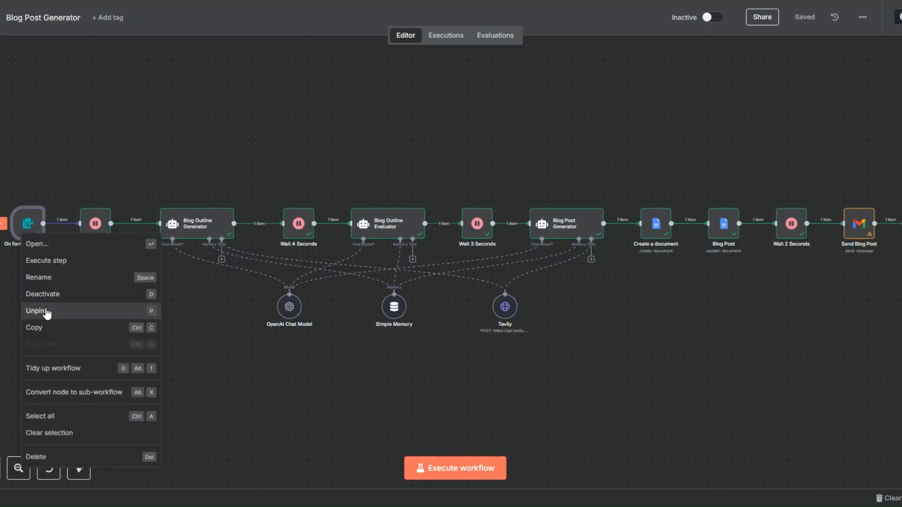
left_click(46, 311)
right_click(94, 237)
left_click(106, 253)
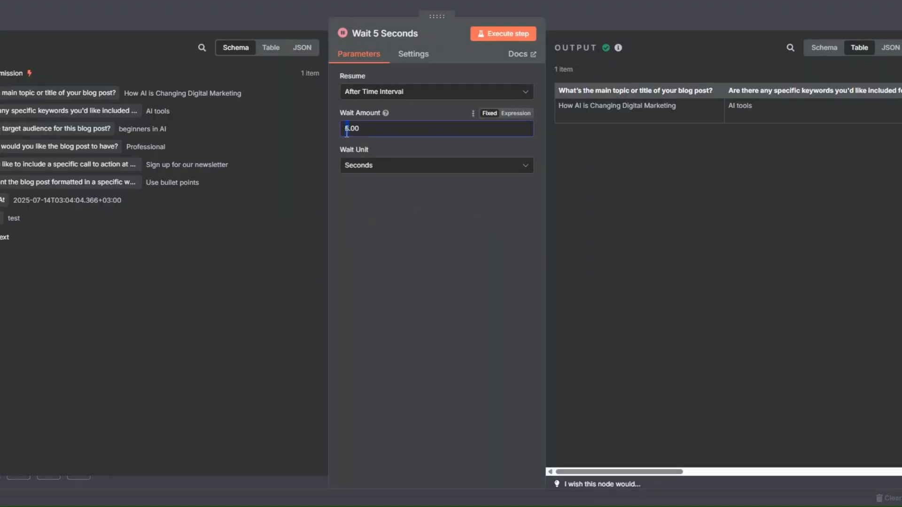
type("20")
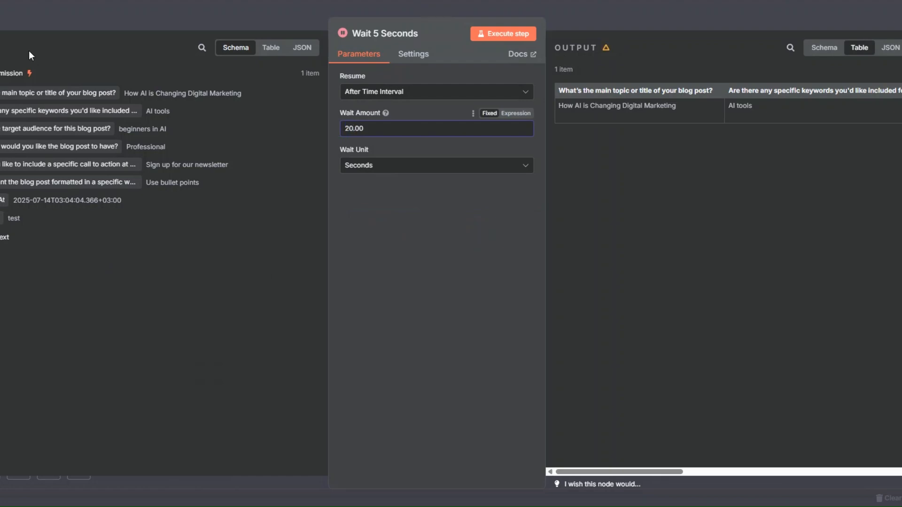
left_click(15, 22)
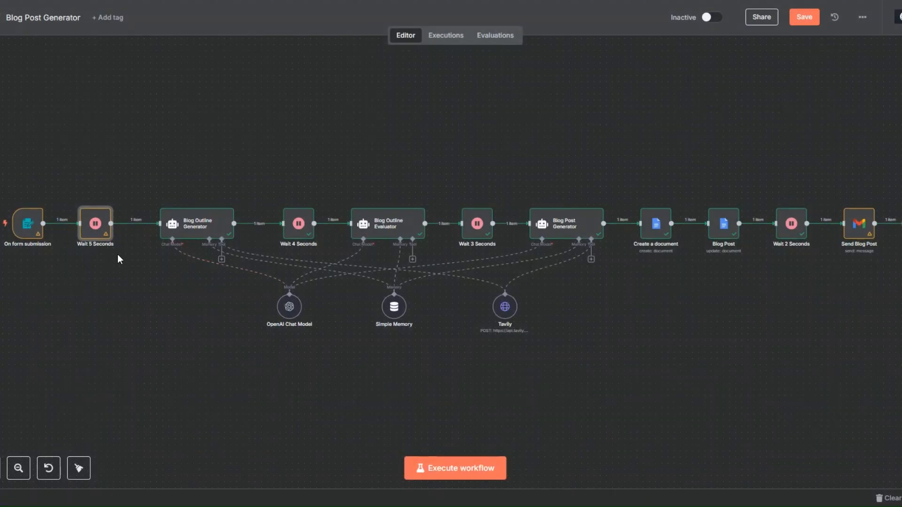
Step: Rename the "Wait 5 Seconds" node to "Wait 20 Seconds"
right_click(96, 240)
left_click(117, 281)
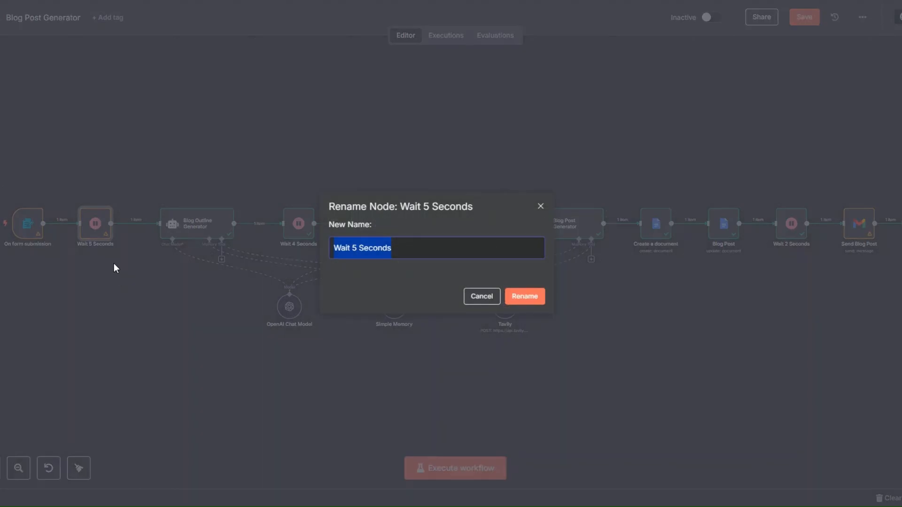
left_click(349, 249)
double_click(354, 248)
key("BackSpace")
type("20")
left_click(534, 296)
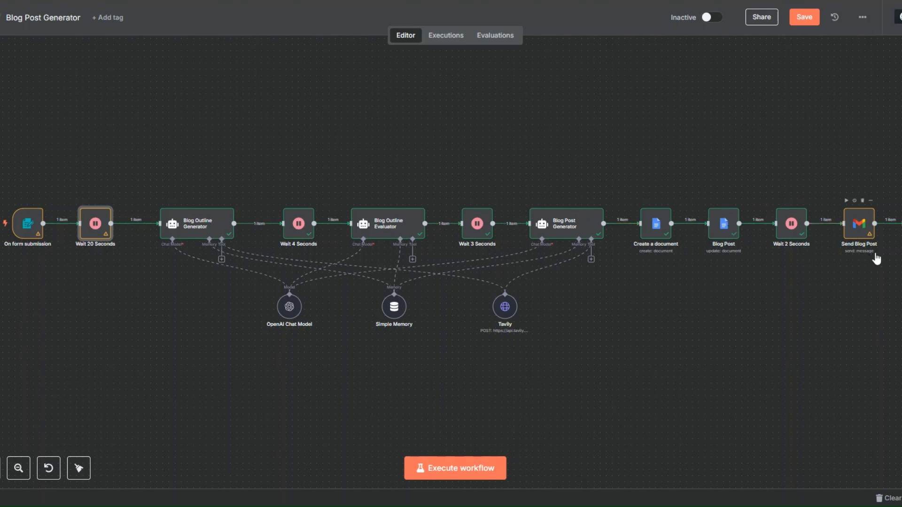
Step: Execute the workflow and fill in its test form with the topic "How AI is Changing Real Estate" and the SEO keyword "automation"
left_click(464, 468)
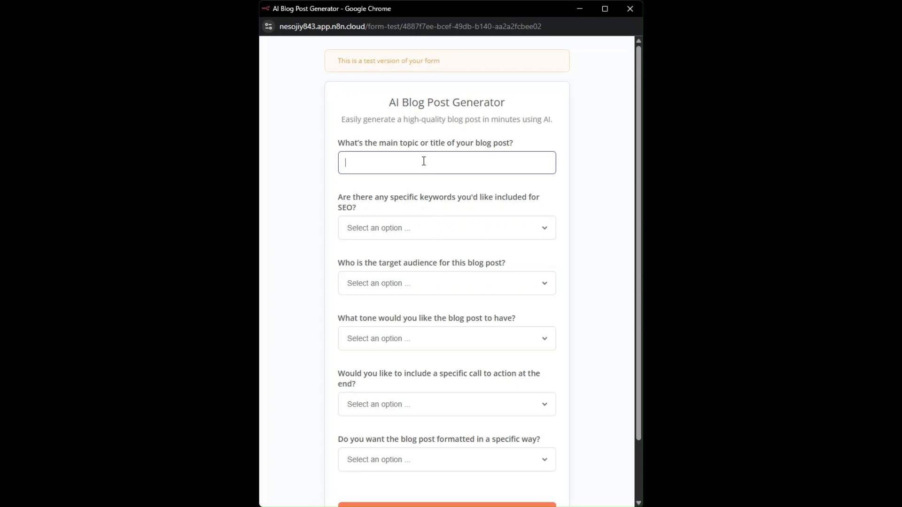
type("How AI is Changing Real Estate")
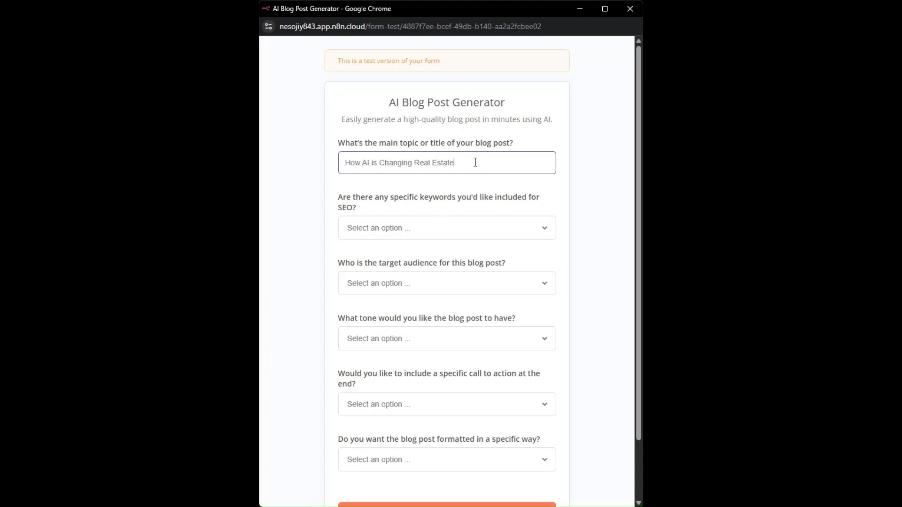
left_click(433, 236)
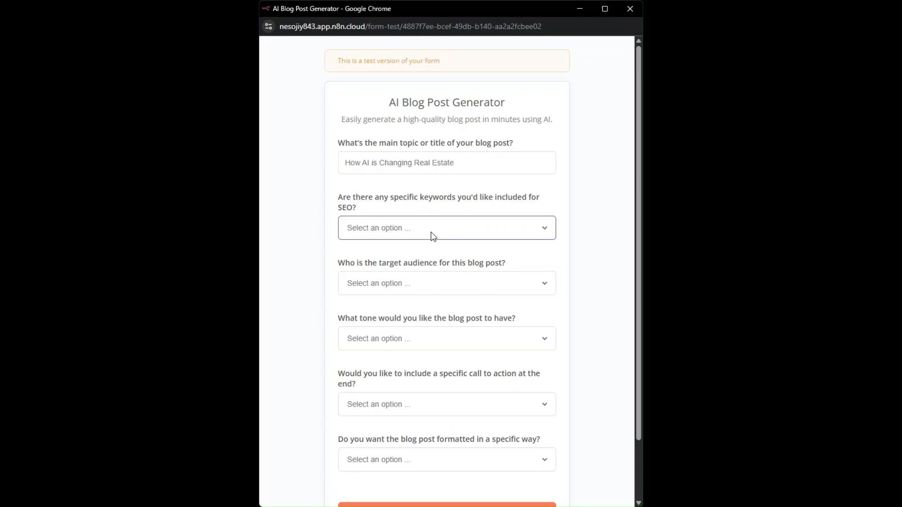
left_click(424, 281)
left_click(403, 237)
left_click(405, 288)
Step: Set the form's target audience to "Startup founders", the tone to "Educational" and the call to action to "Book a free strategy call"
scroll(397, 235, "down", 2)
left_click(395, 223)
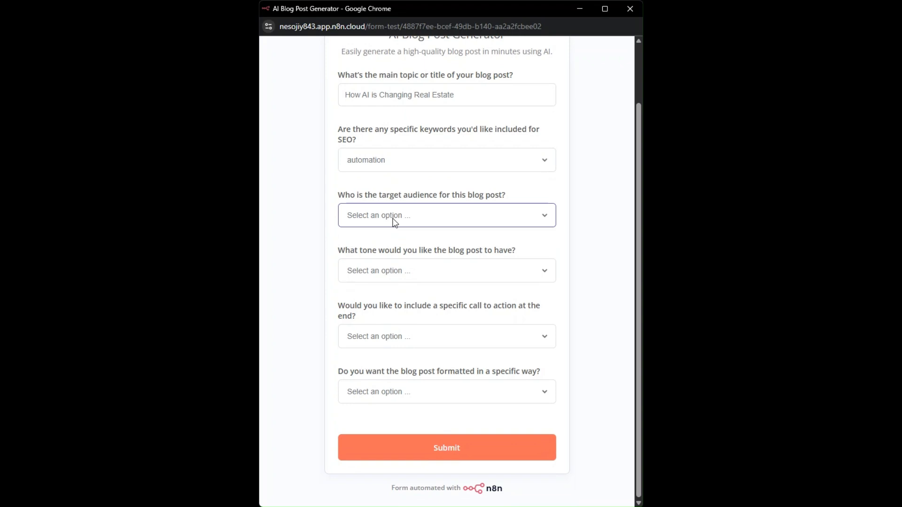
left_click(398, 252)
left_click(395, 277)
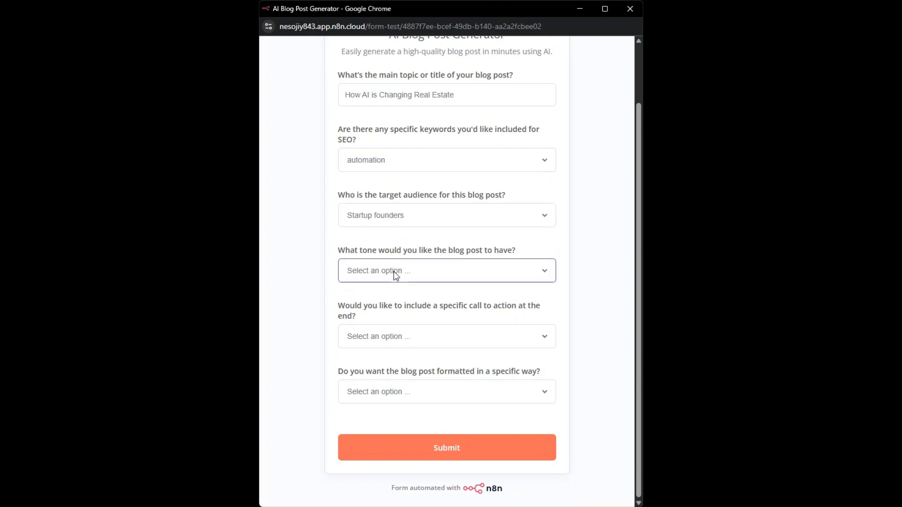
left_click(387, 326)
left_click(387, 340)
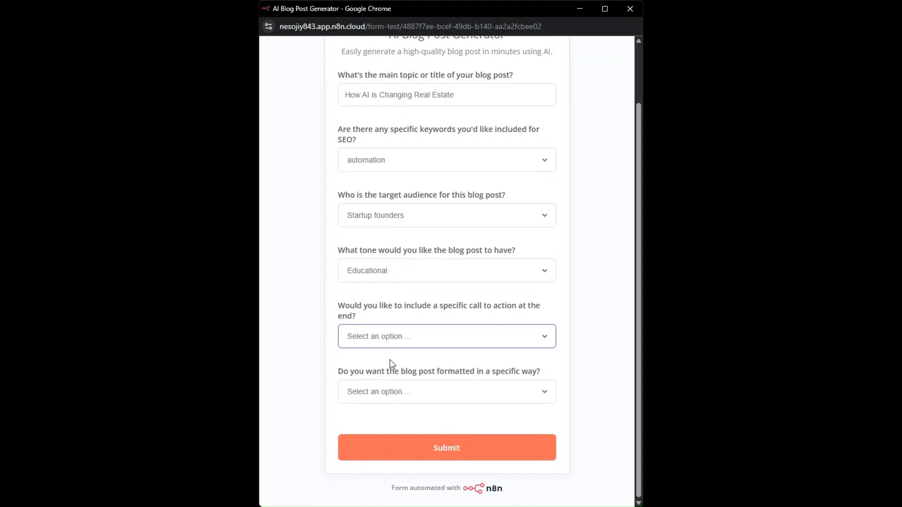
left_click(383, 368)
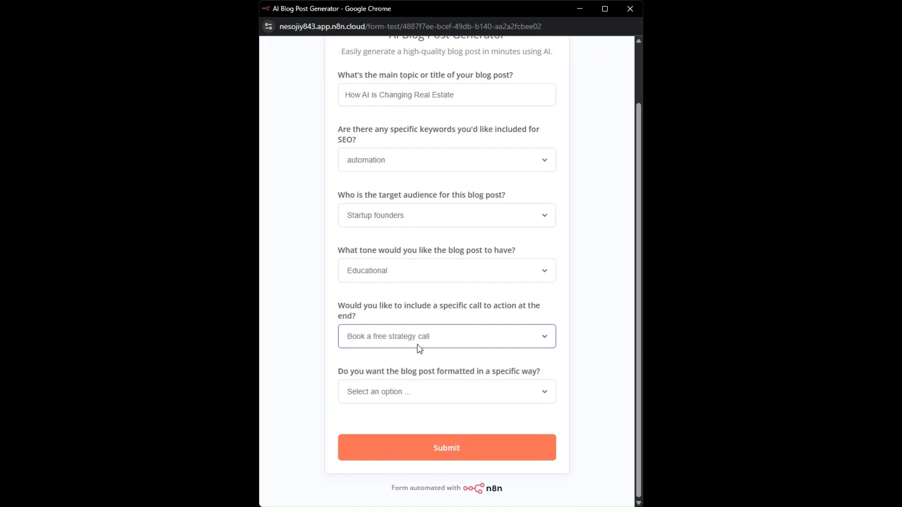
Step: Choose "Use bullet points" as the blog post format and submit the form
left_click(416, 392)
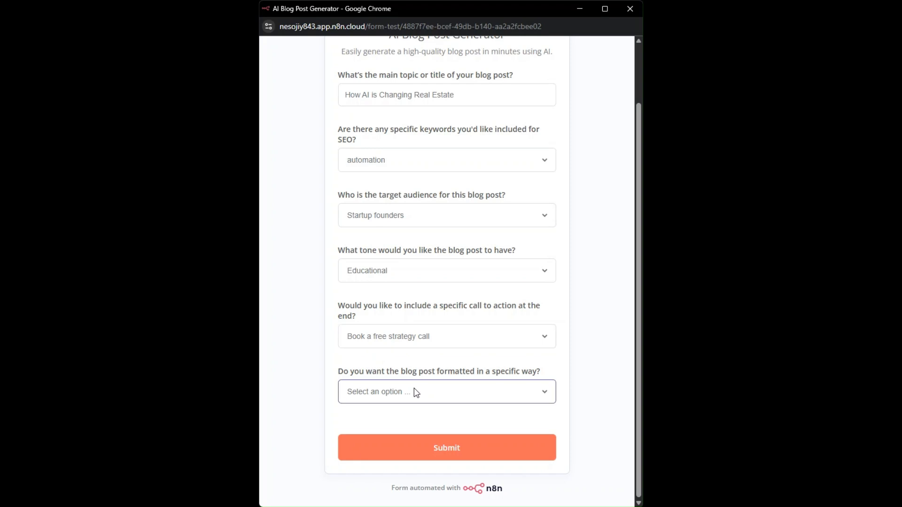
left_click(412, 428)
left_click(454, 444)
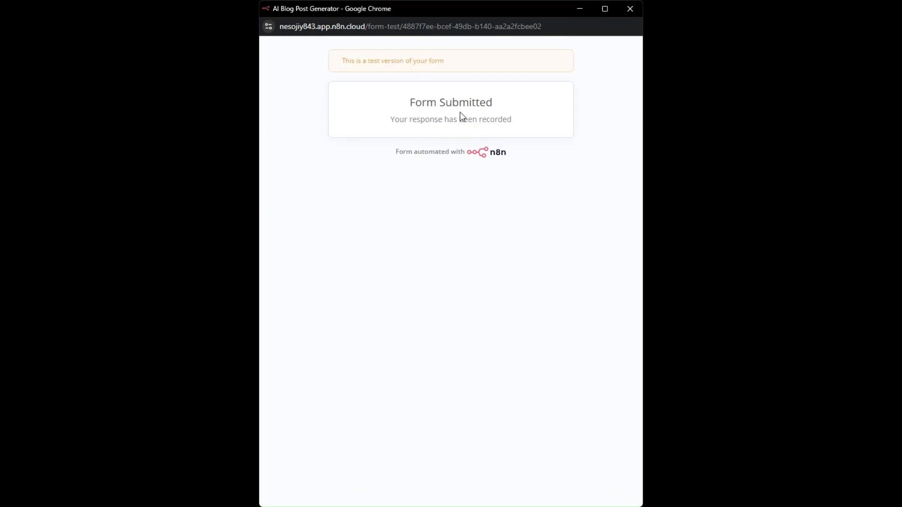
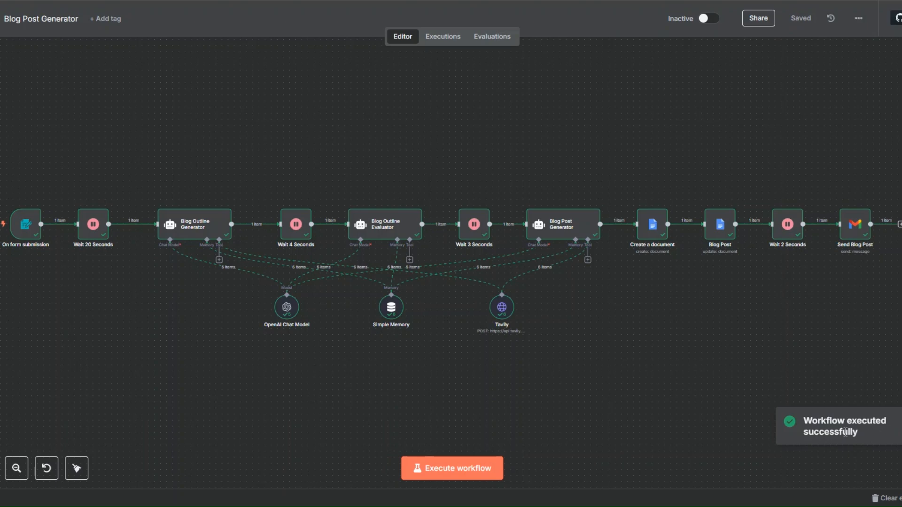
Step: Inspect the submitted form answers in the output of the "On form submission" trigger, through to the formatting answer
right_click(26, 233)
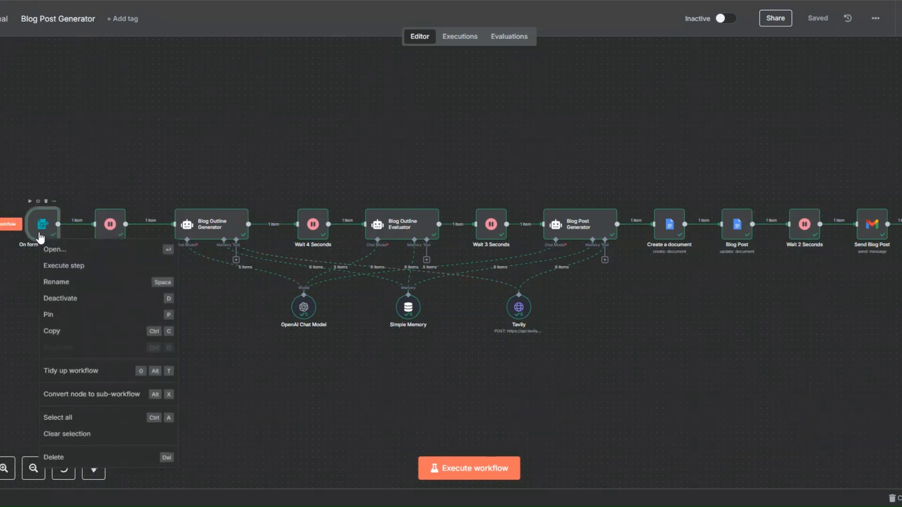
left_click(62, 253)
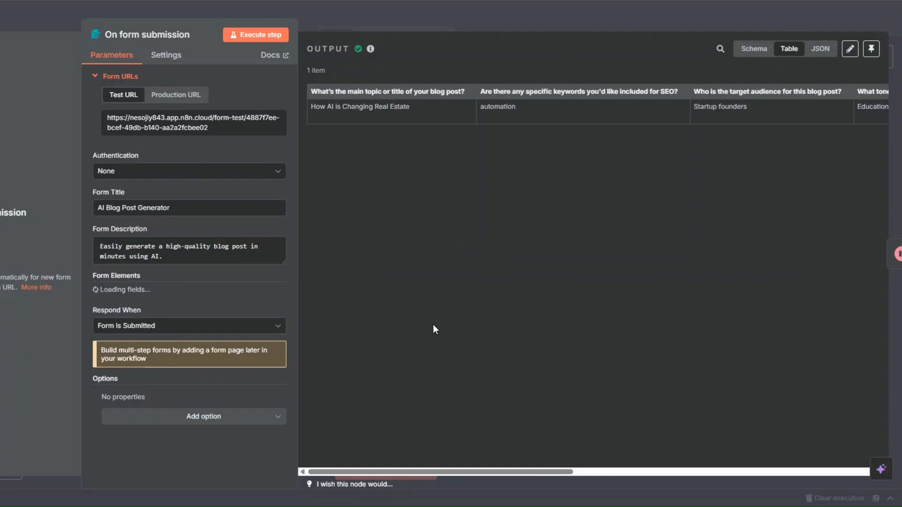
left_click_drag(466, 473, 685, 470)
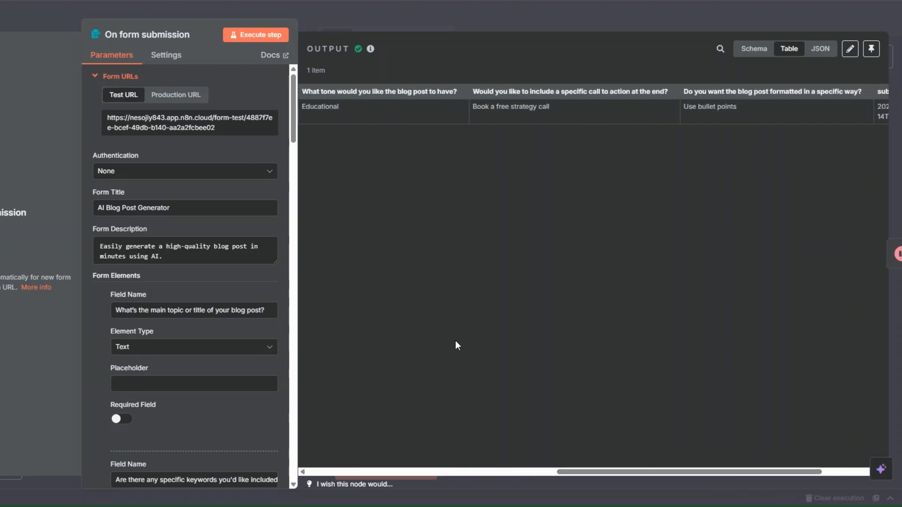
key("Escape")
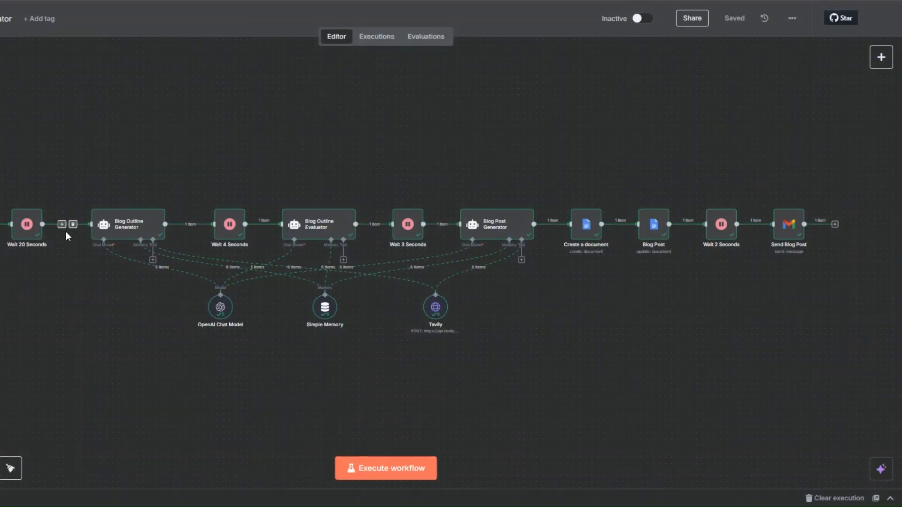
Step: Inspect the outline outputs of the "Blog Outline Generator" and "Blog Outline Evaluator" nodes
right_click(131, 230)
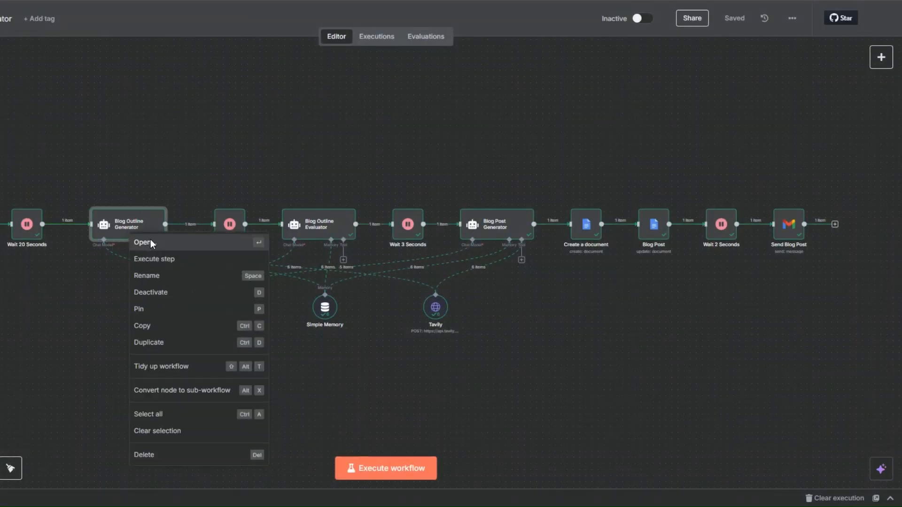
left_click(150, 242)
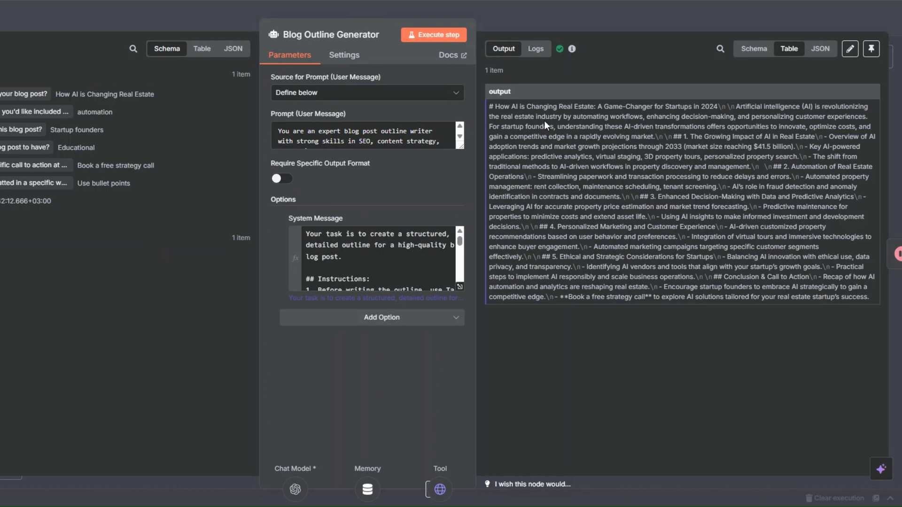
key("Escape")
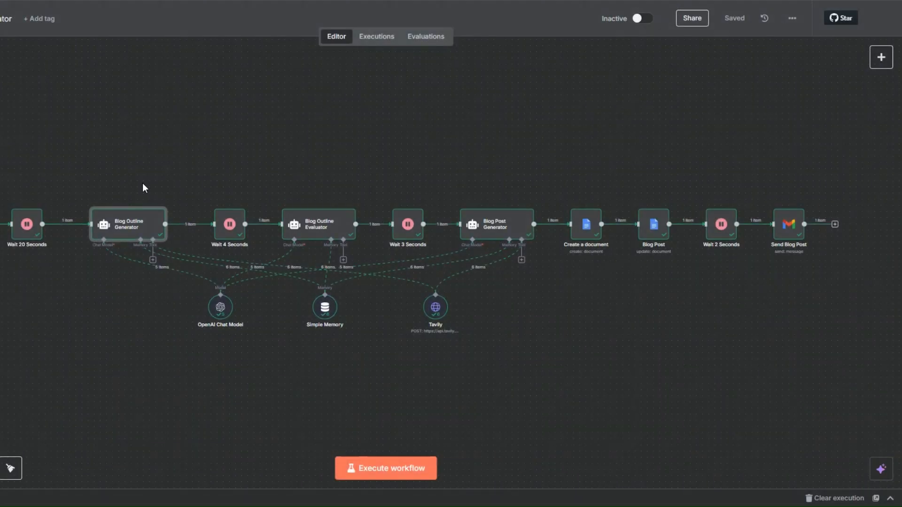
right_click(335, 231)
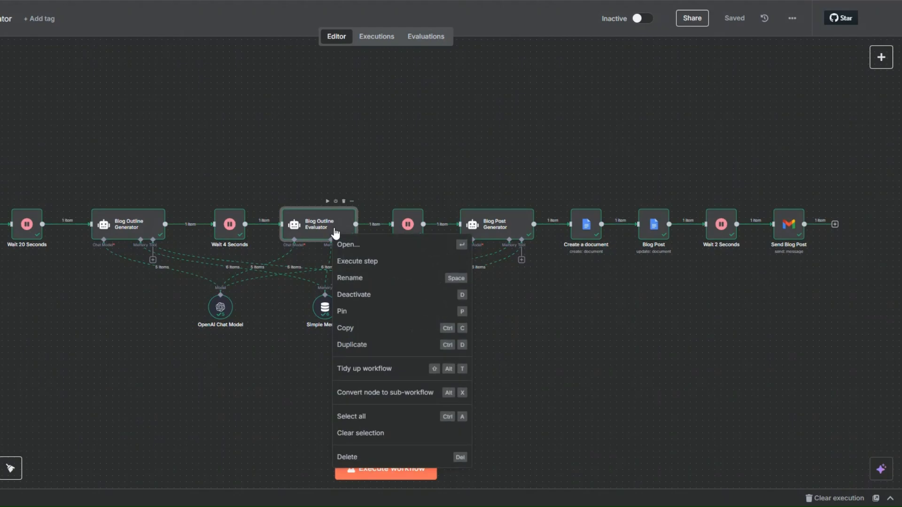
left_click(357, 245)
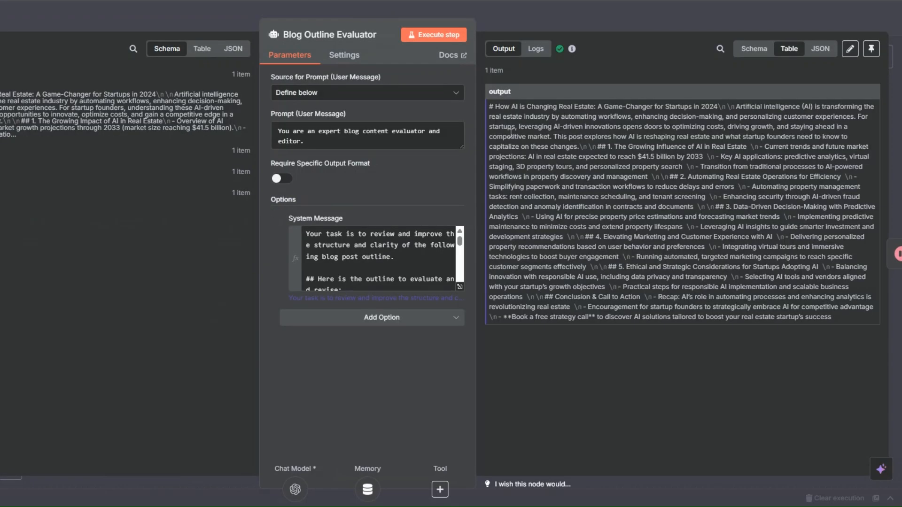
key("Escape")
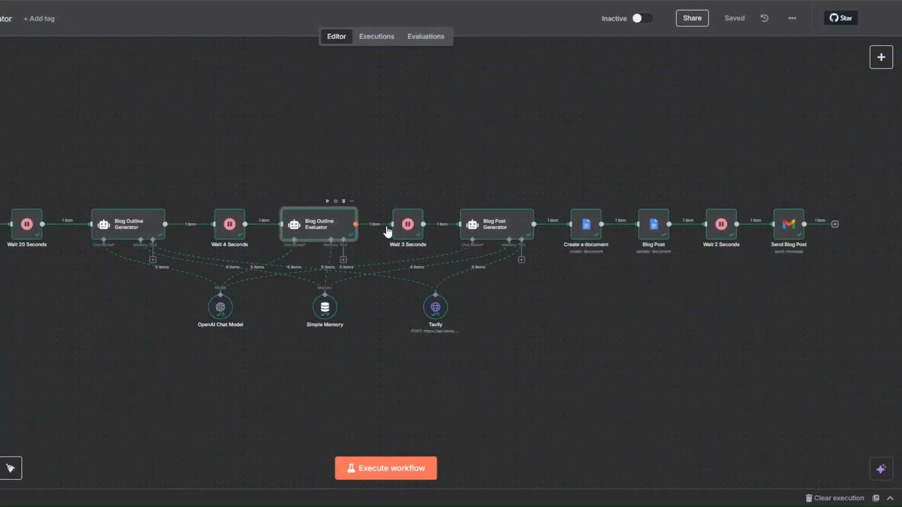
Step: Read the output of the "Blog Post Generator" node to its closing paragraph and return to the canvas
right_click(507, 230)
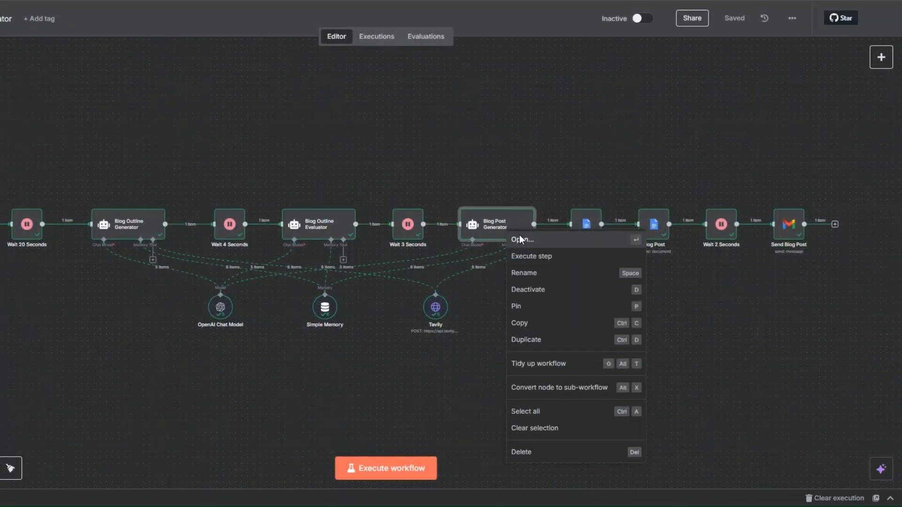
left_click(520, 238)
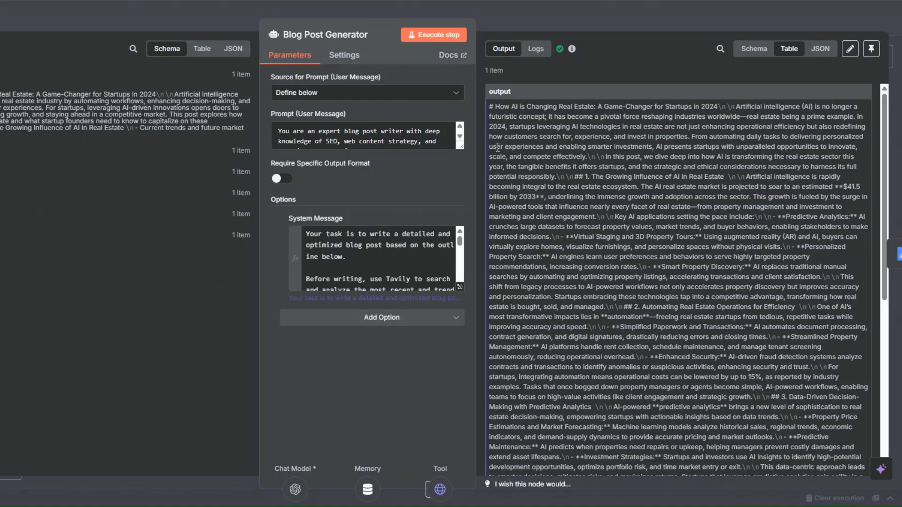
scroll(497, 148, "down", 7)
scroll(498, 150, "down", 10)
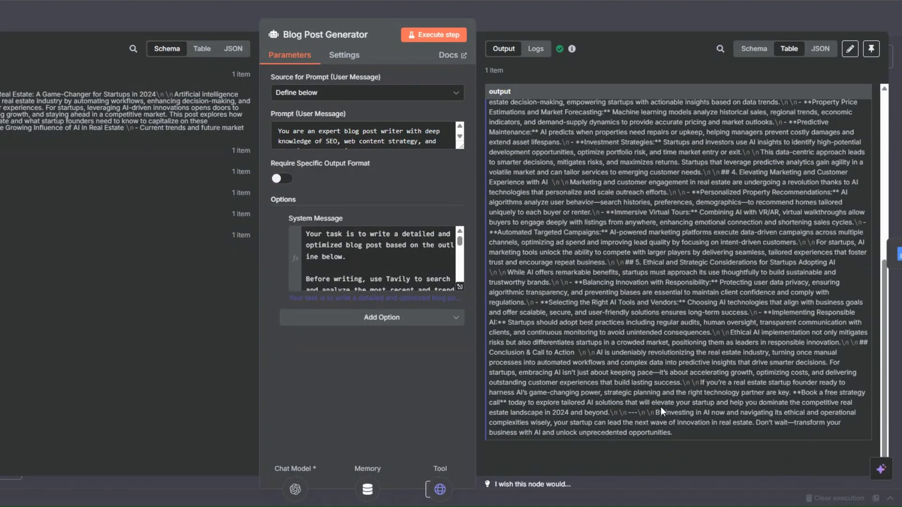
left_click_drag(663, 404, 711, 432)
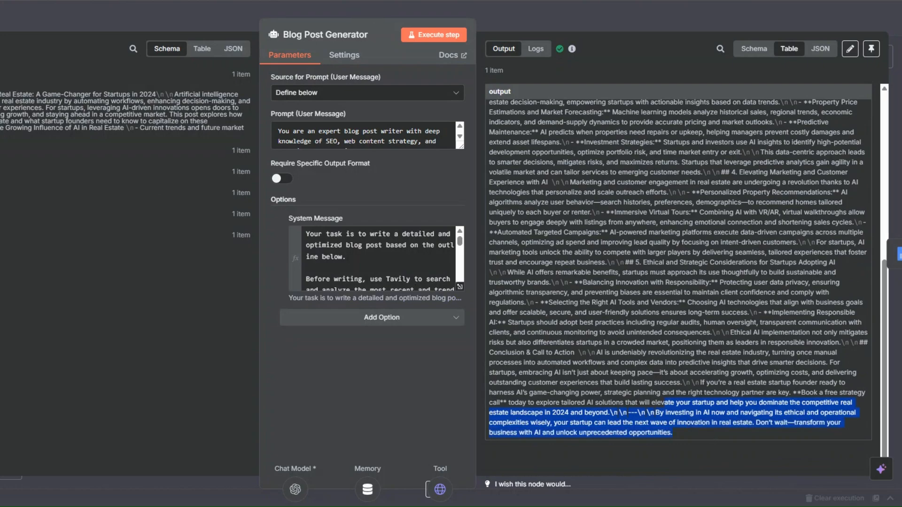
left_click(712, 431)
key("Escape")
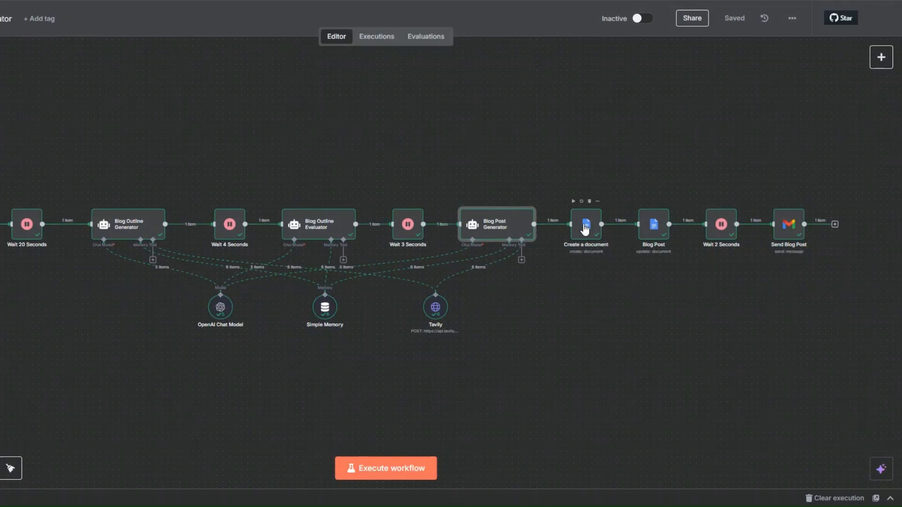
Step: Switch to Gmail and check the subject and contents of the "New Blog Post Ready for Review & Publishing" email
left_click(599, 298)
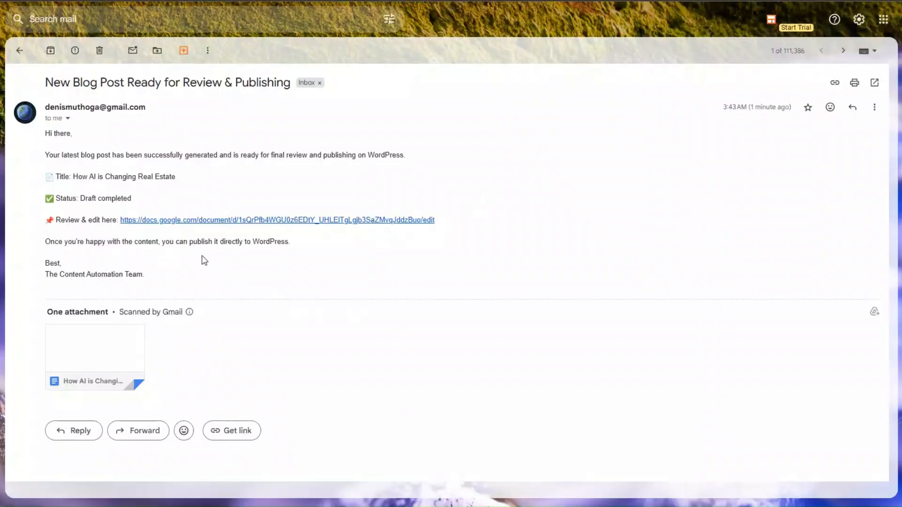
left_click_drag(45, 83, 290, 85)
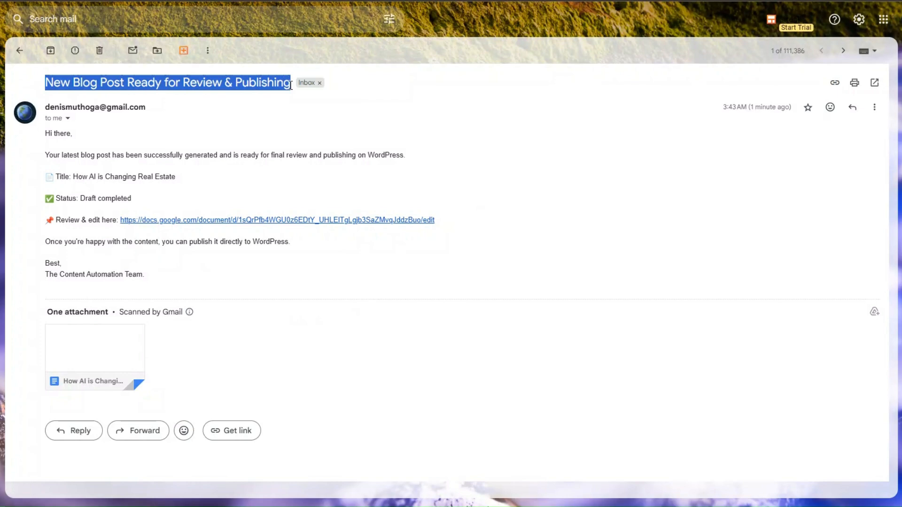
left_click(242, 136)
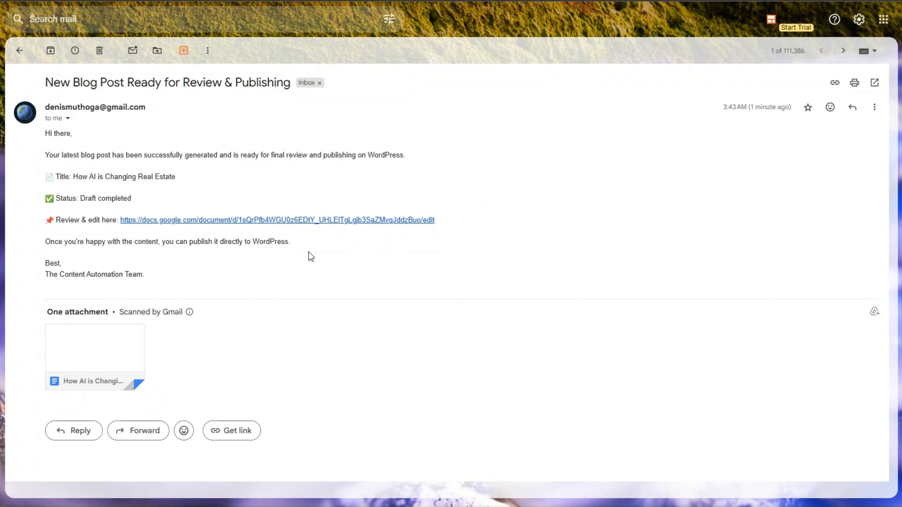
Step: Open the Google Docs link in the notification email and review the generated blog post from its title to the end
left_click(292, 221)
scroll(402, 194, "down", 5)
scroll(401, 194, "down", 20)
scroll(401, 194, "up", 6)
scroll(401, 195, "up", 15)
left_click(319, 140)
key("ctrl+shift+Left")
key("ctrl+shift+Left")
key("ctrl+shift+Left")
key("ctrl+shift+Left")
key("ctrl+shift+Left")
key("ctrl+shift+Left")
key("ctrl+shift+Left")
left_click(279, 136)
scroll(275, 173, "down", 14)
scroll(276, 173, "down", 14)
scroll(276, 173, "up", 14)
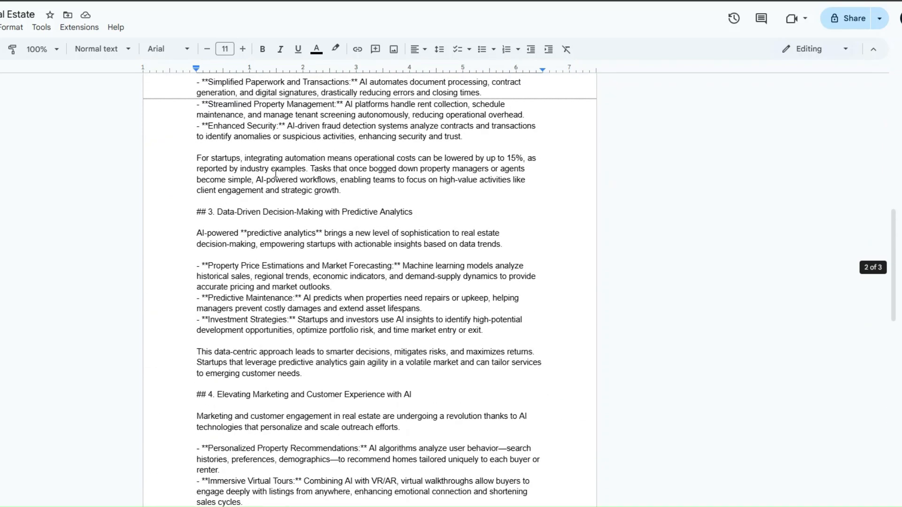
scroll(276, 173, "up", 14)
Step: Change the font of the entire blog post to Montserrat Medium and check the text down to section 4
key("ctrl+a")
left_click(157, 49)
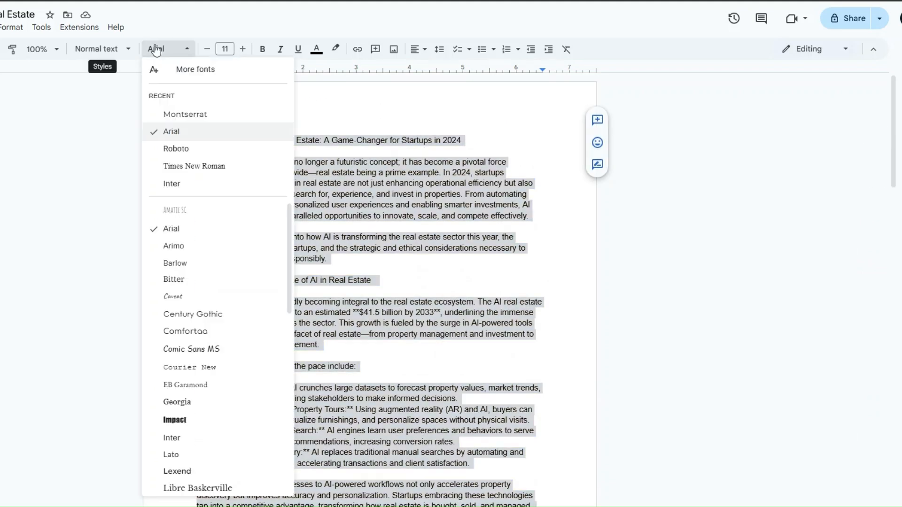
mouse_move(187, 115)
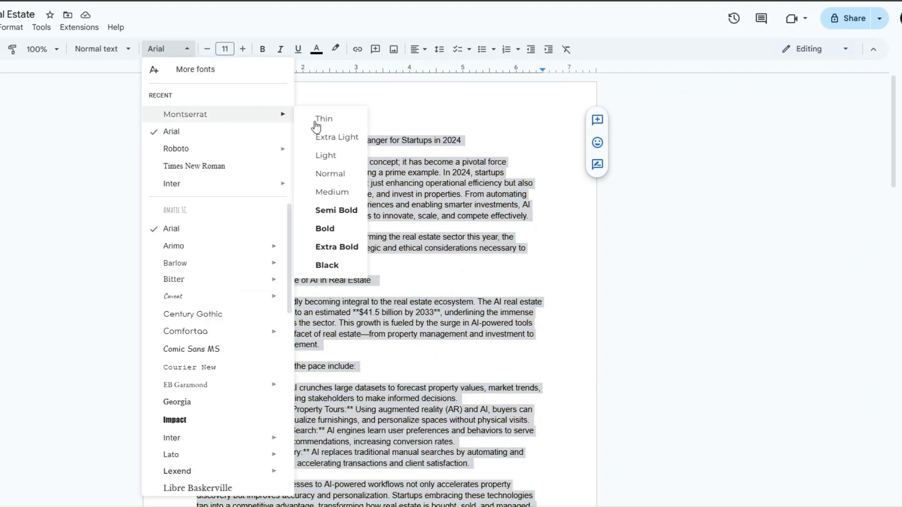
left_click(335, 192)
left_click(231, 243)
scroll(231, 243, "down", 7)
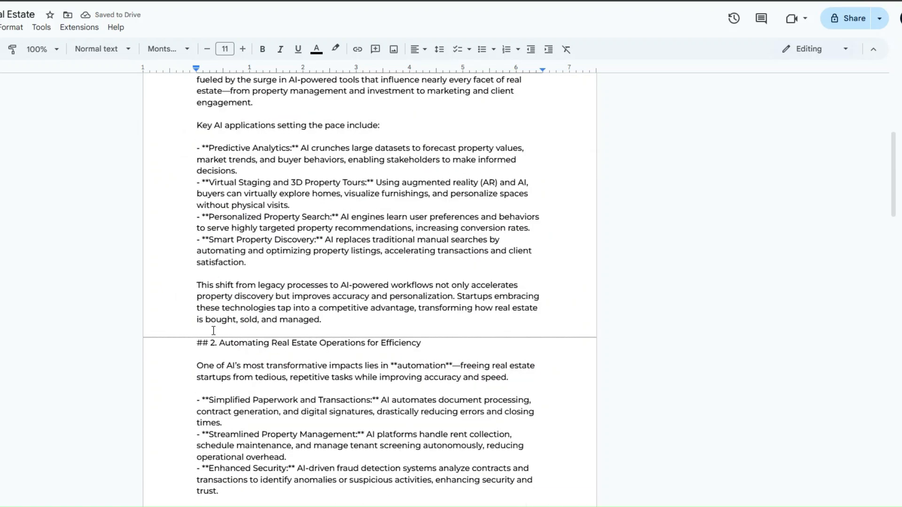
scroll(206, 295, "down", 10)
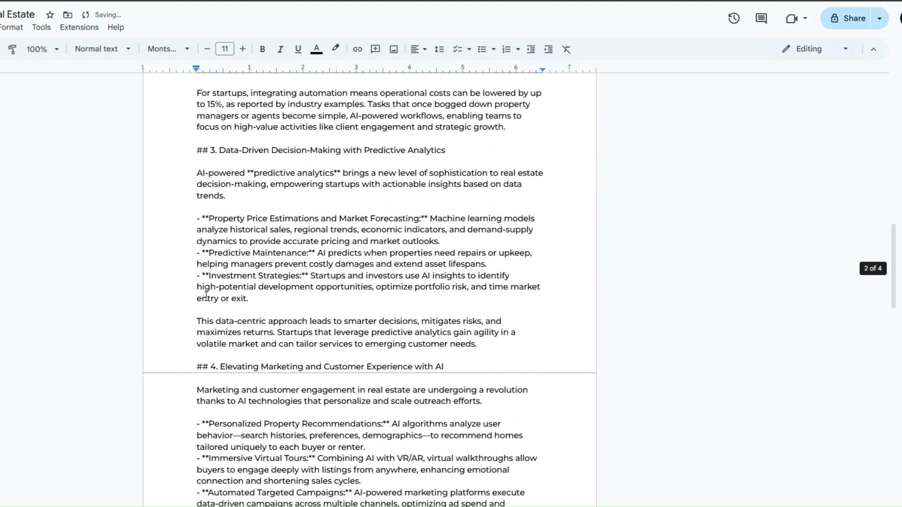
Step: Insert a page break before the "## Conclusion & Call to Action" heading so that the section starts on a new page
scroll(205, 295, "down", 7)
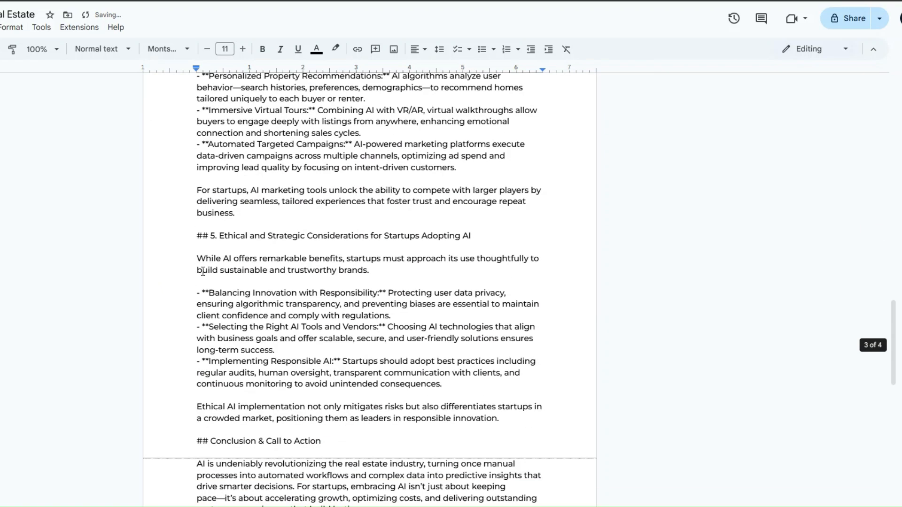
scroll(203, 271, "down", 5)
left_click(189, 212)
key("ctrl+Return")
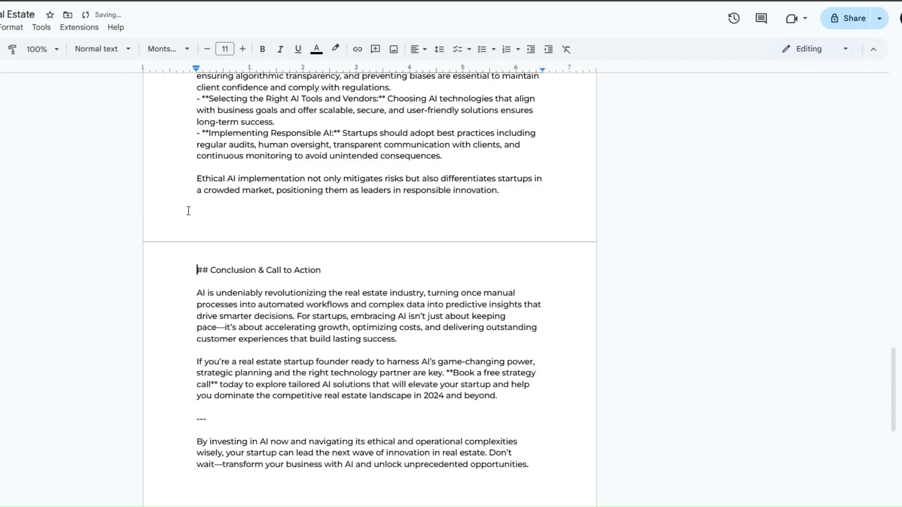
Step: Review the whole formatted blog post from its title through section 5 to the conclusion and return to its opening sections
scroll(190, 212, "up", 20)
scroll(194, 220, "down", 20)
scroll(194, 220, "up", 20)
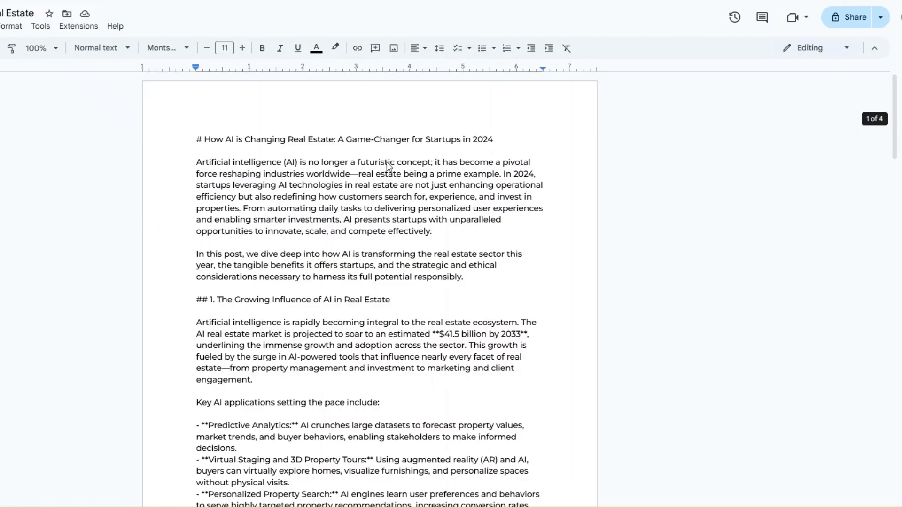
scroll(386, 165, "down", 14)
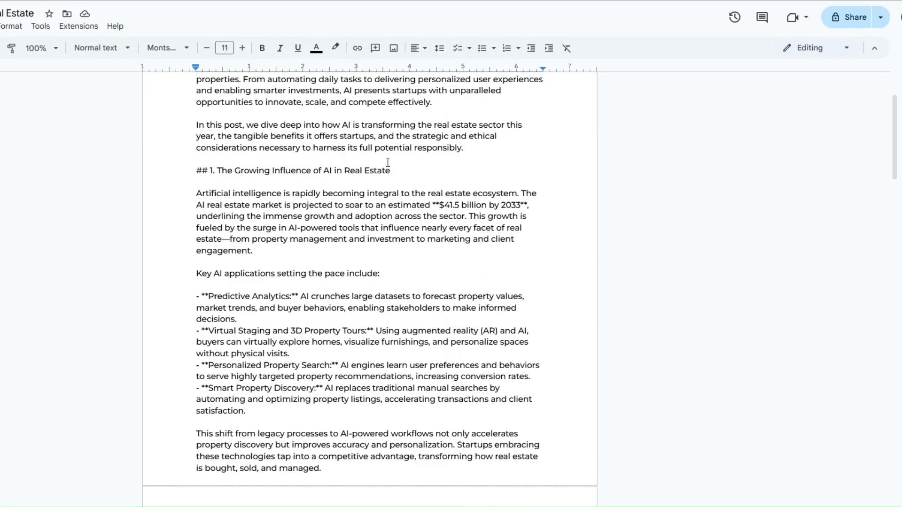
scroll(386, 165, "down", 18)
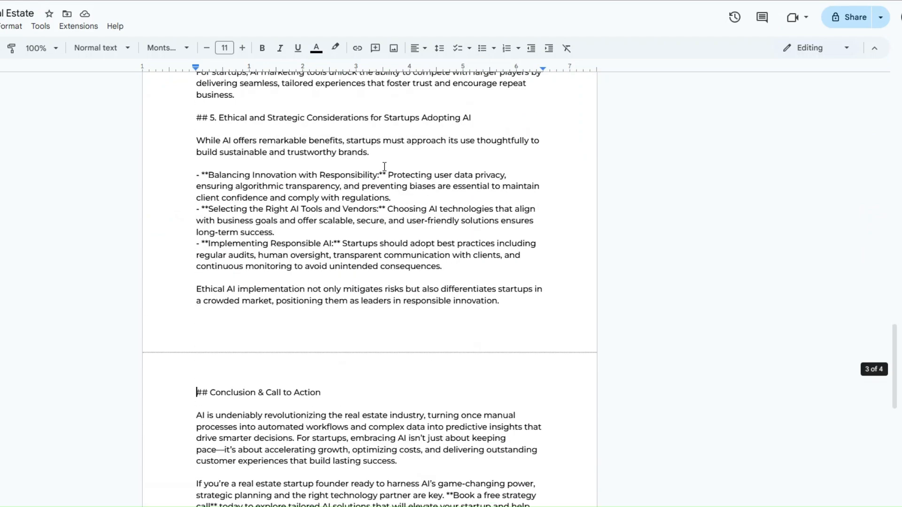
scroll(385, 167, "up", 6)
scroll(384, 166, "up", 20)
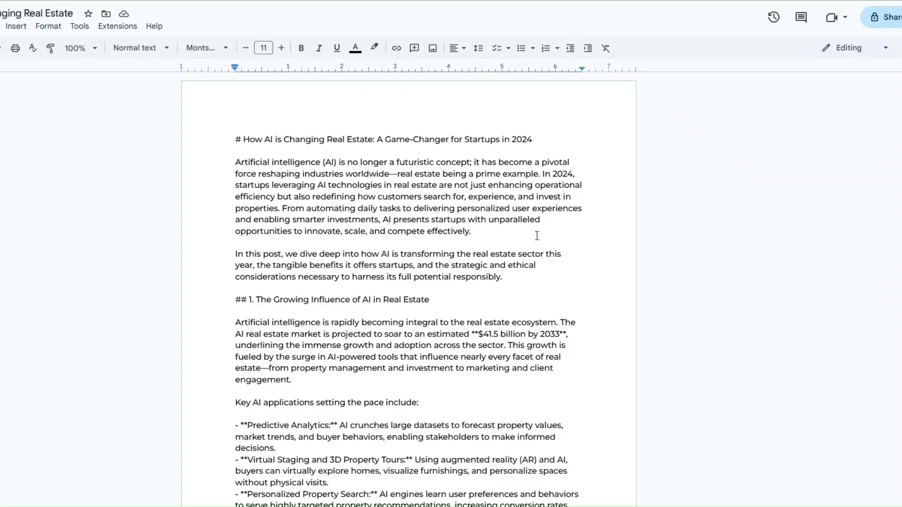
scroll(537, 236, "down", 4)
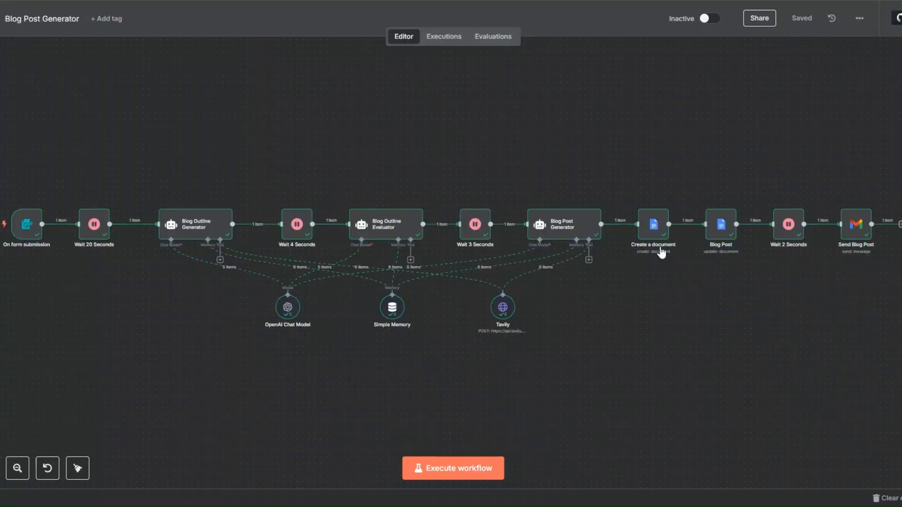